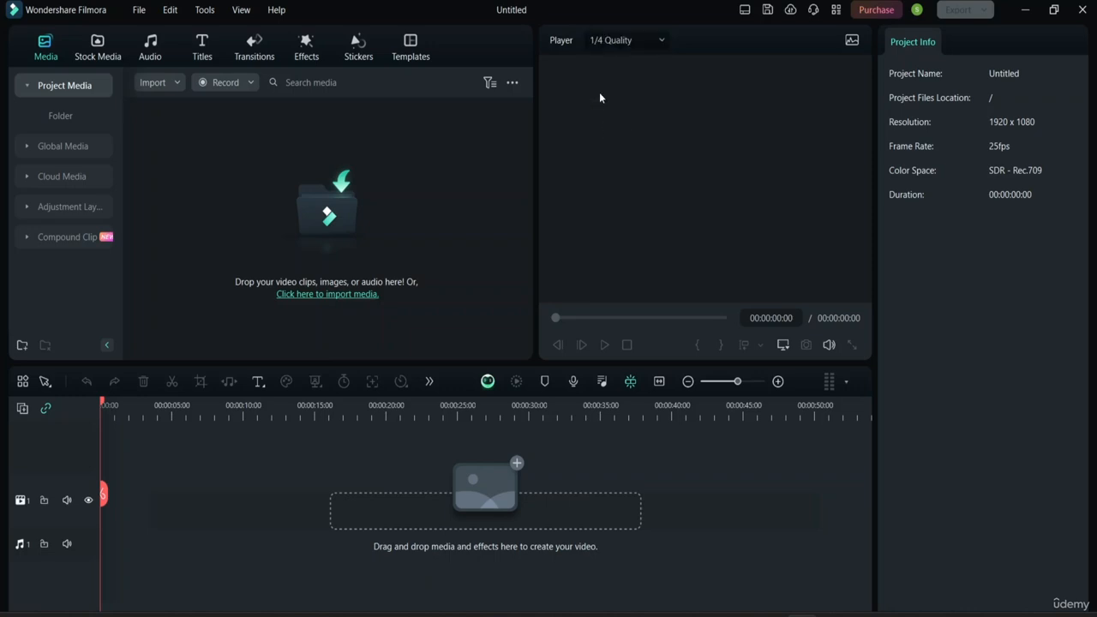
{"action": "left_click", "coordinate": [299, 295]}
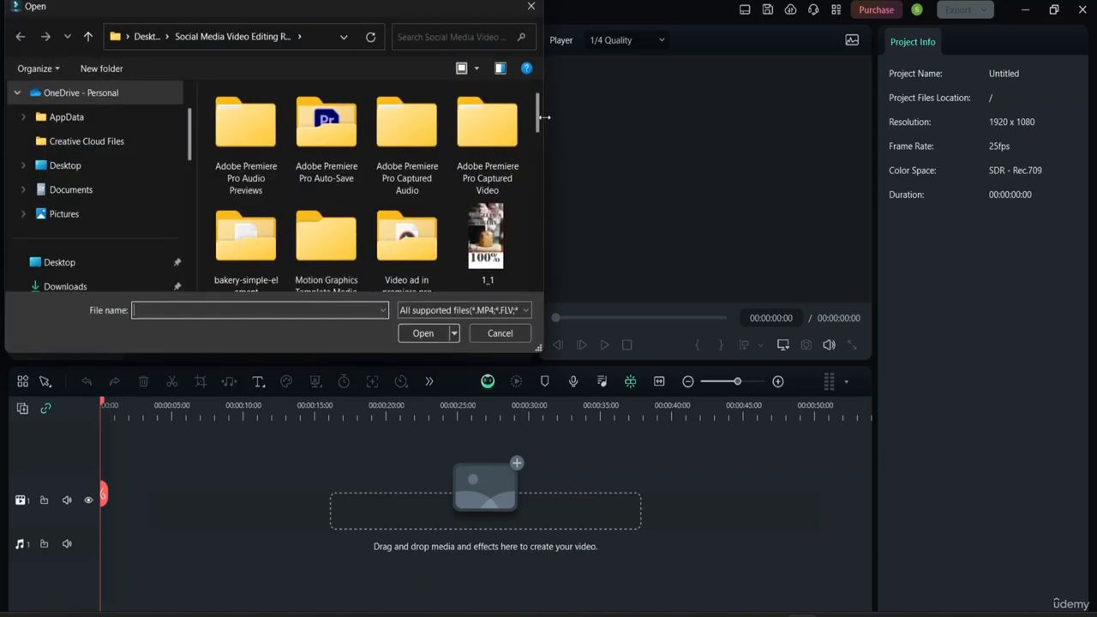
{"action": "left_click_drag", "start_coordinate": [536, 110], "coordinate": [538, 147]}
{"action": "left_click", "coordinate": [240, 184]}
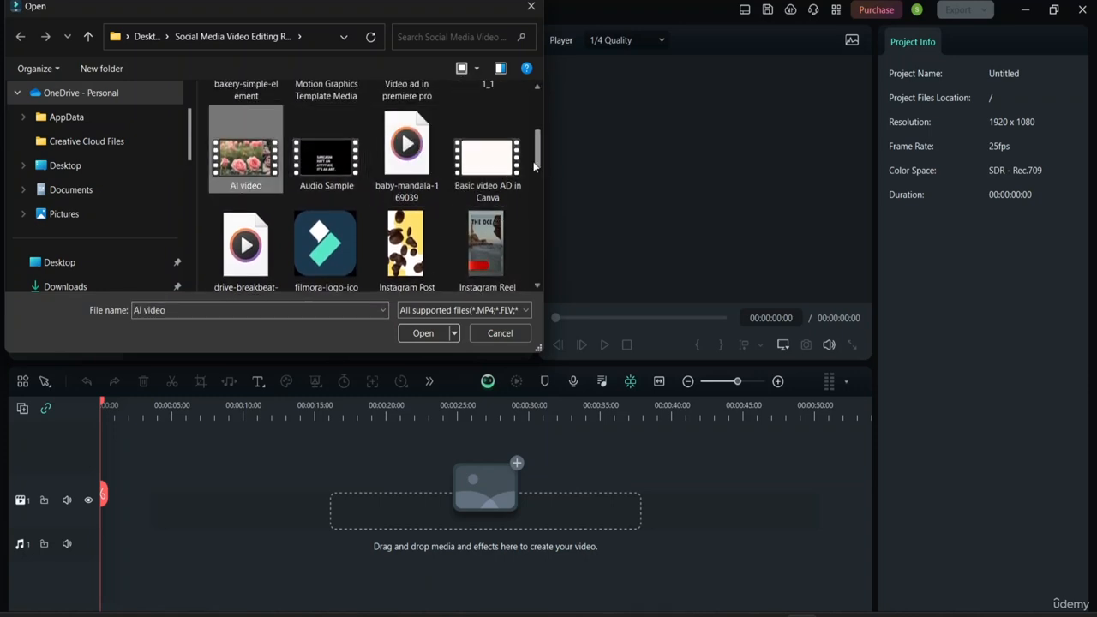
{"action": "left_click_drag", "start_coordinate": [538, 160], "coordinate": [537, 189]}
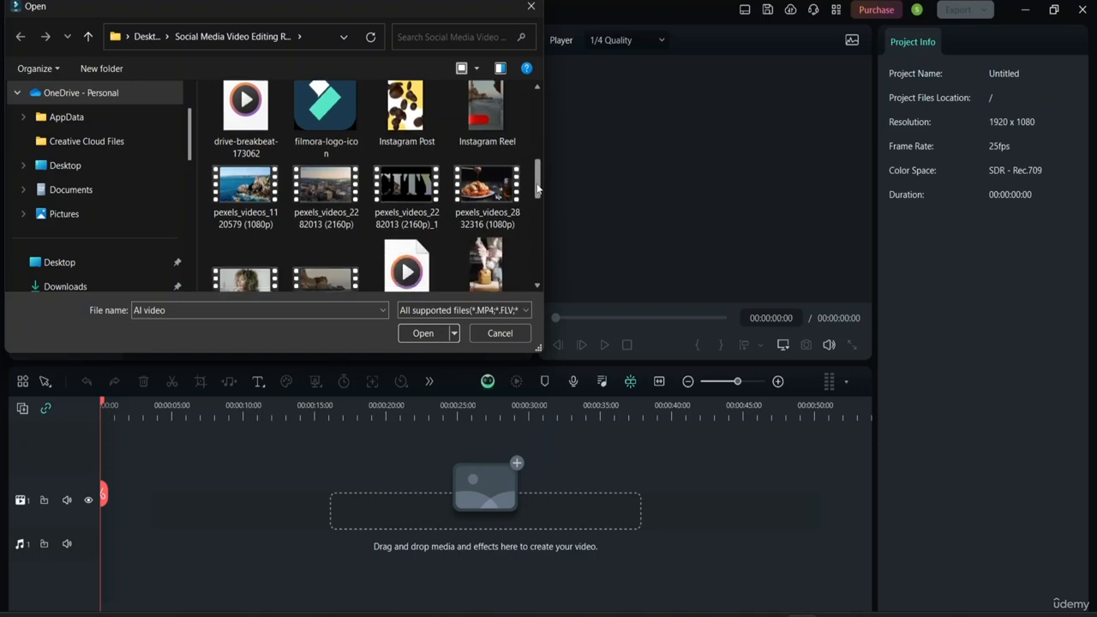
{"action": "left_click", "coordinate": [243, 218], "text": "ctrl"}
{"action": "left_click", "coordinate": [310, 218], "text": "ctrl"}
{"action": "key", "text": "Return"}
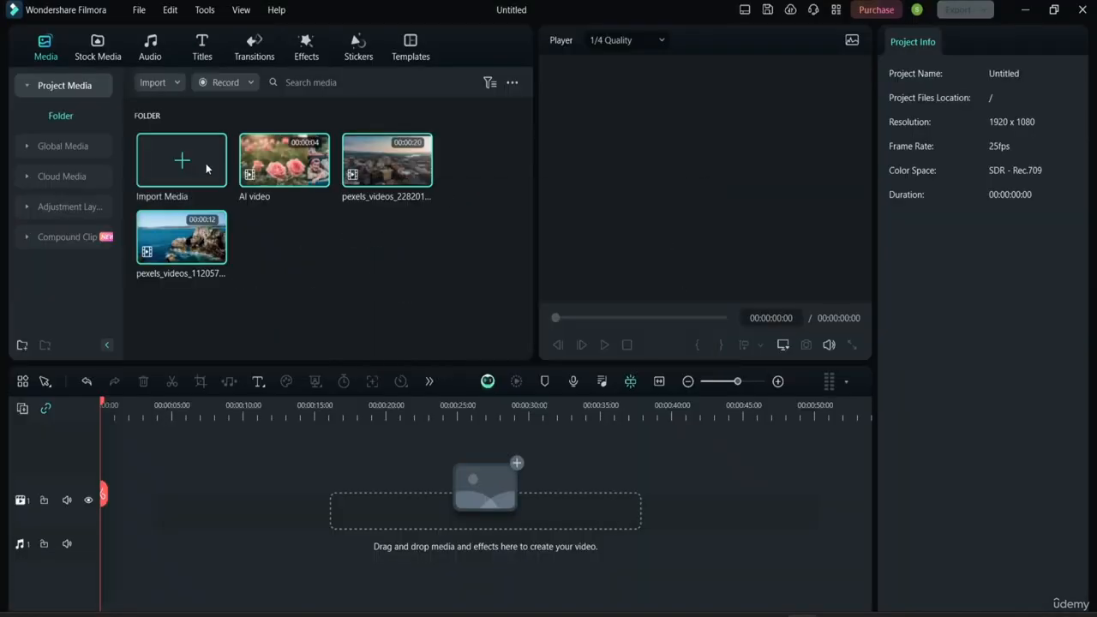
{"action": "left_click", "coordinate": [187, 168]}
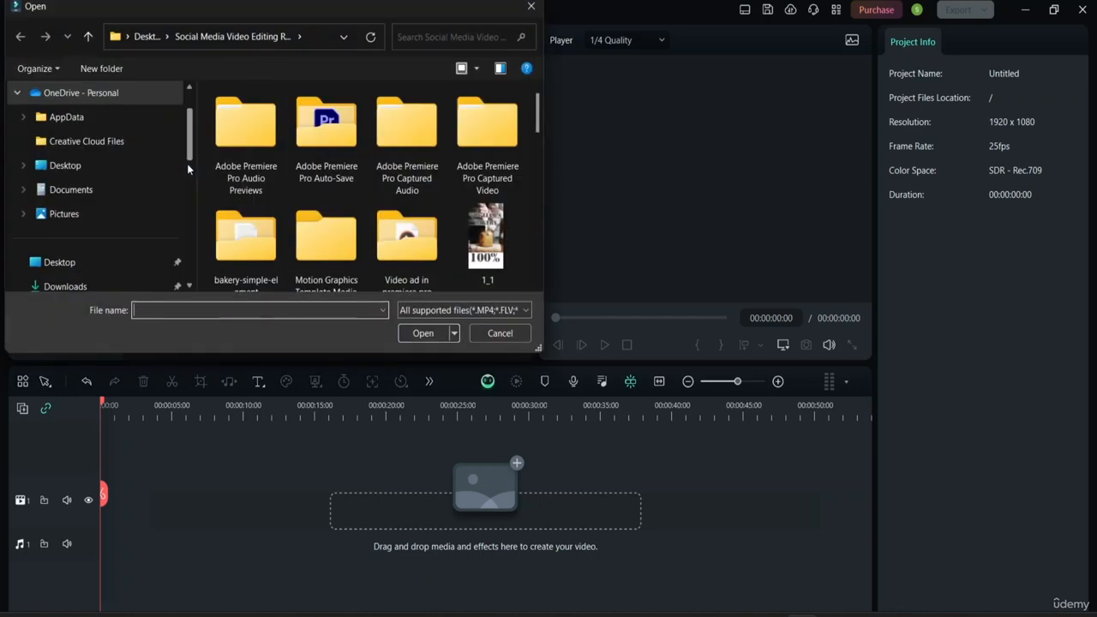
{"action": "left_click_drag", "start_coordinate": [538, 120], "coordinate": [539, 188]}
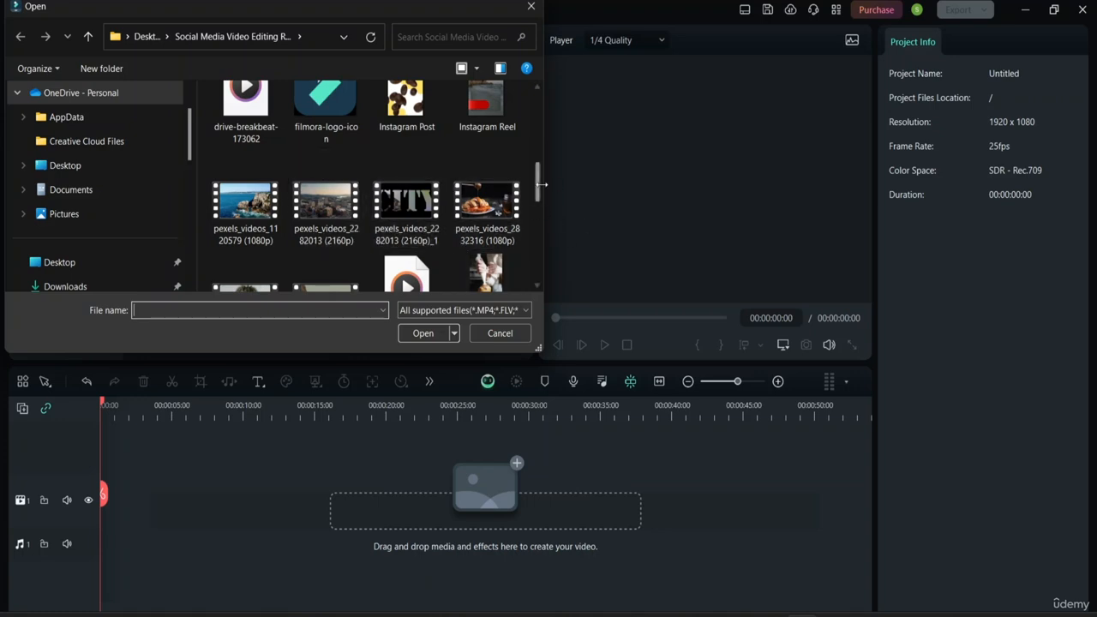
{"action": "left_click", "coordinate": [485, 235]}
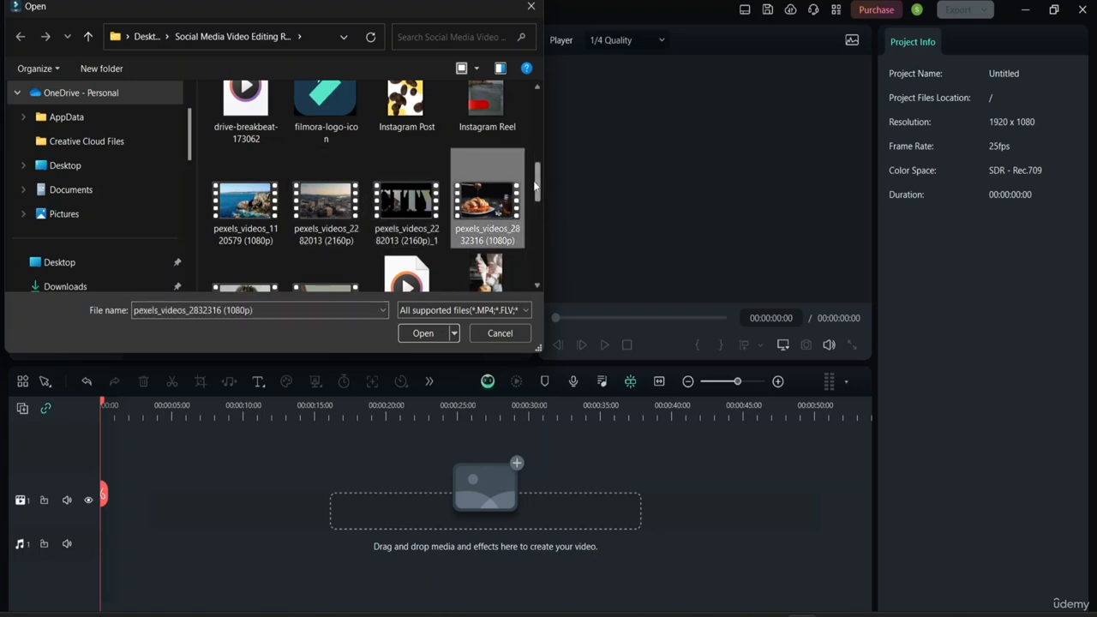
{"action": "left_click_drag", "start_coordinate": [537, 186], "coordinate": [538, 217]}
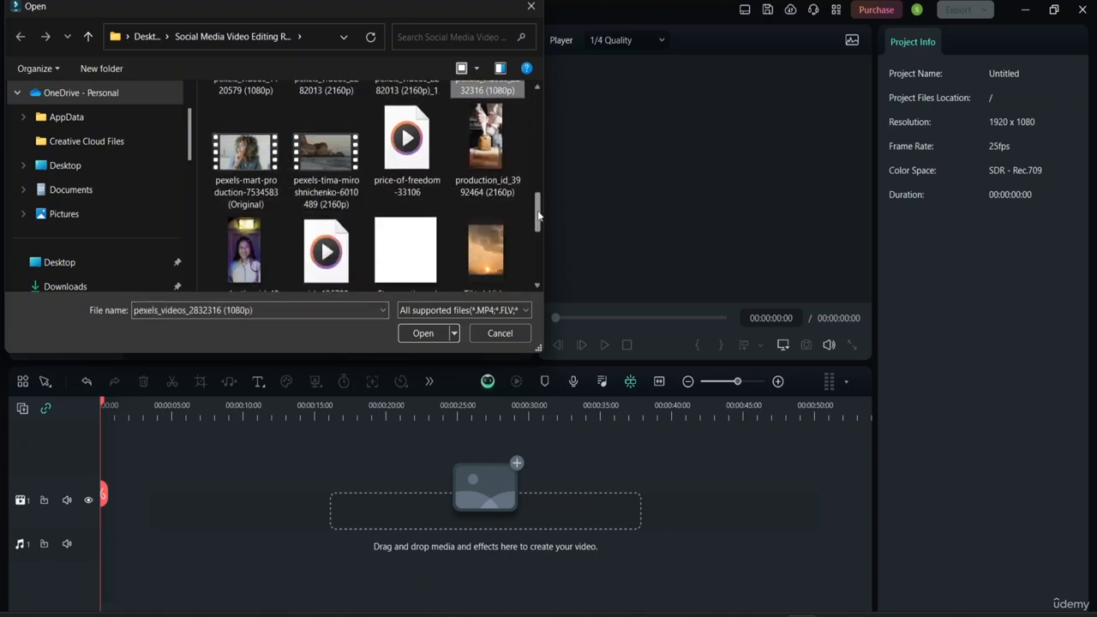
{"action": "left_click", "coordinate": [326, 195], "text": "ctrl"}
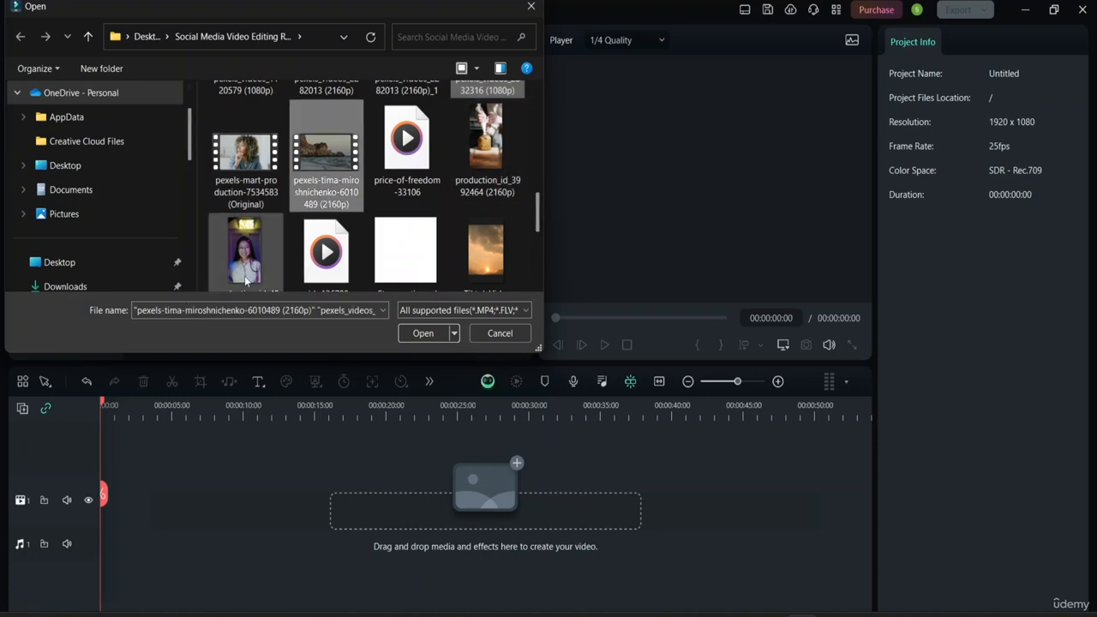
{"action": "left_click", "coordinate": [246, 249], "text": "ctrl"}
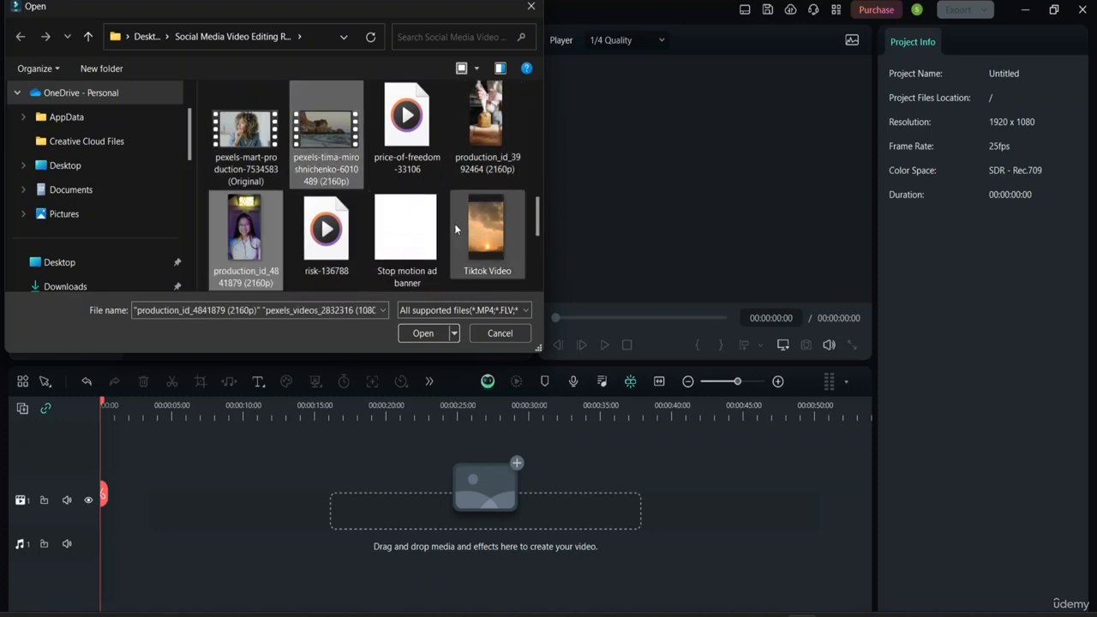
{"action": "left_click_drag", "start_coordinate": [537, 232], "coordinate": [544, 273]}
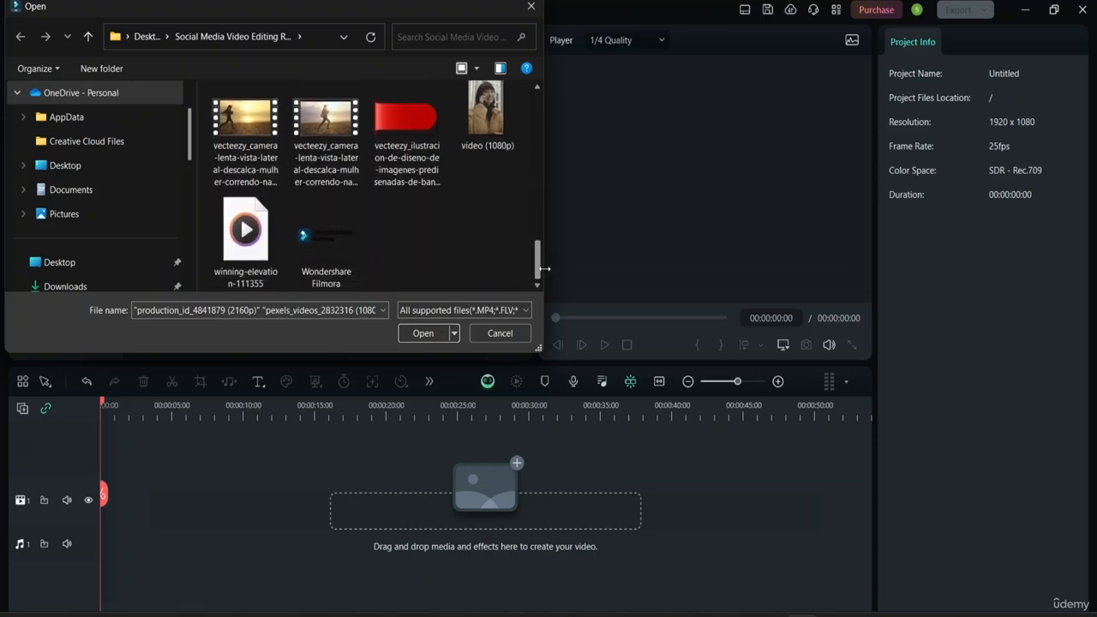
Add video (1080p), winning-elevation-111355 and drive-breakbeat-173062 to the selection and import everything without creating proxy files
{"action": "left_click", "coordinate": [490, 146], "text": "ctrl"}
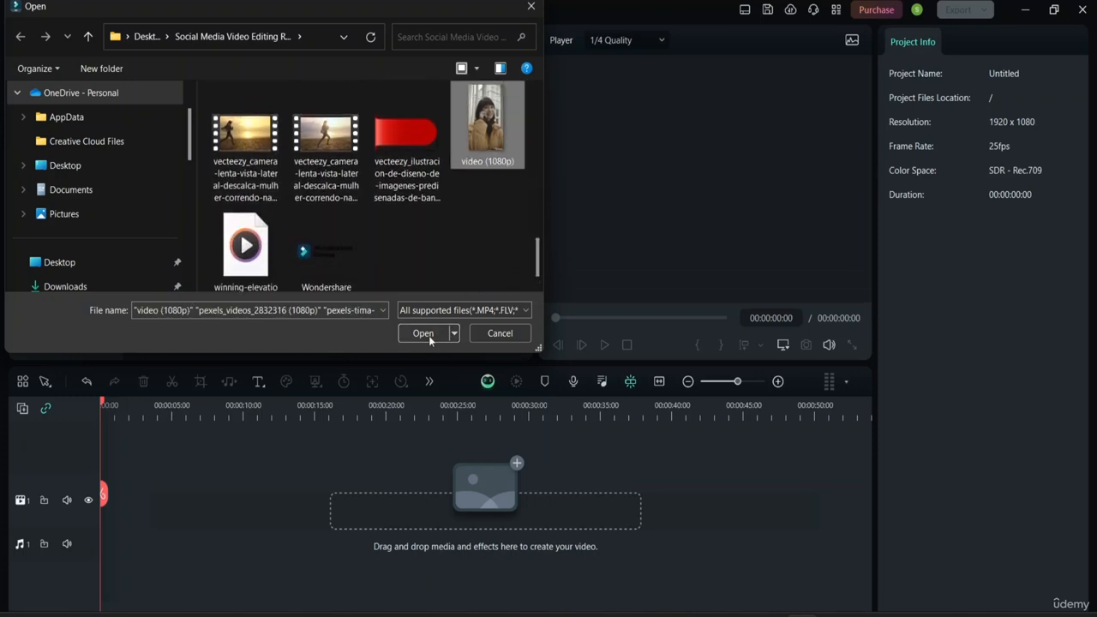
{"action": "left_click", "coordinate": [268, 287], "text": "ctrl"}
{"action": "left_click_drag", "start_coordinate": [541, 266], "coordinate": [538, 168]}
{"action": "left_click", "coordinate": [245, 206], "text": "ctrl"}
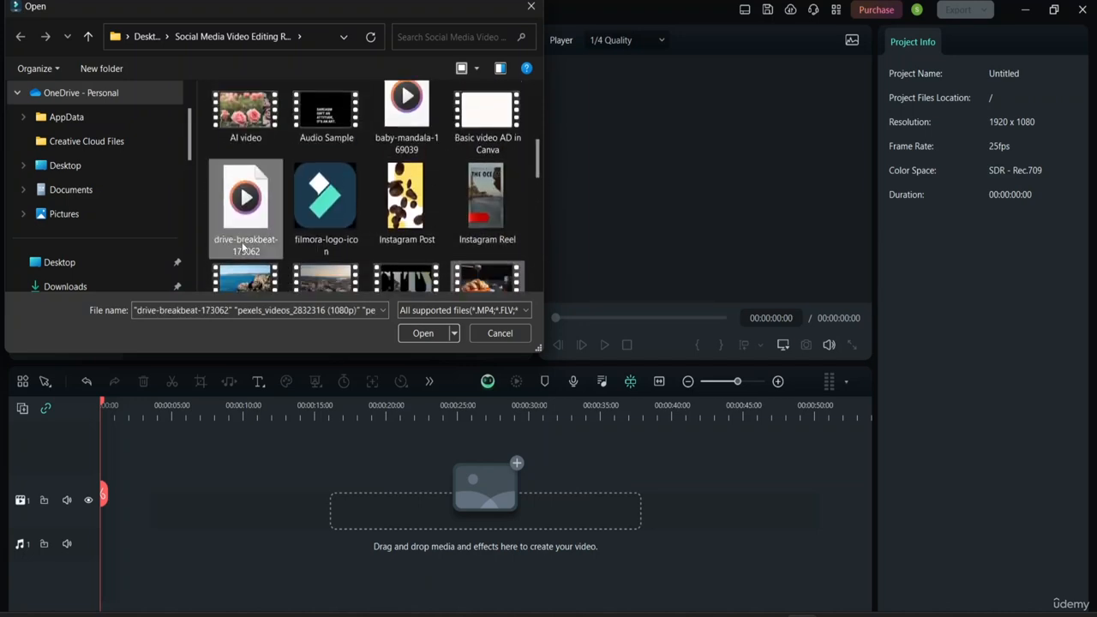
{"action": "left_click", "coordinate": [421, 333]}
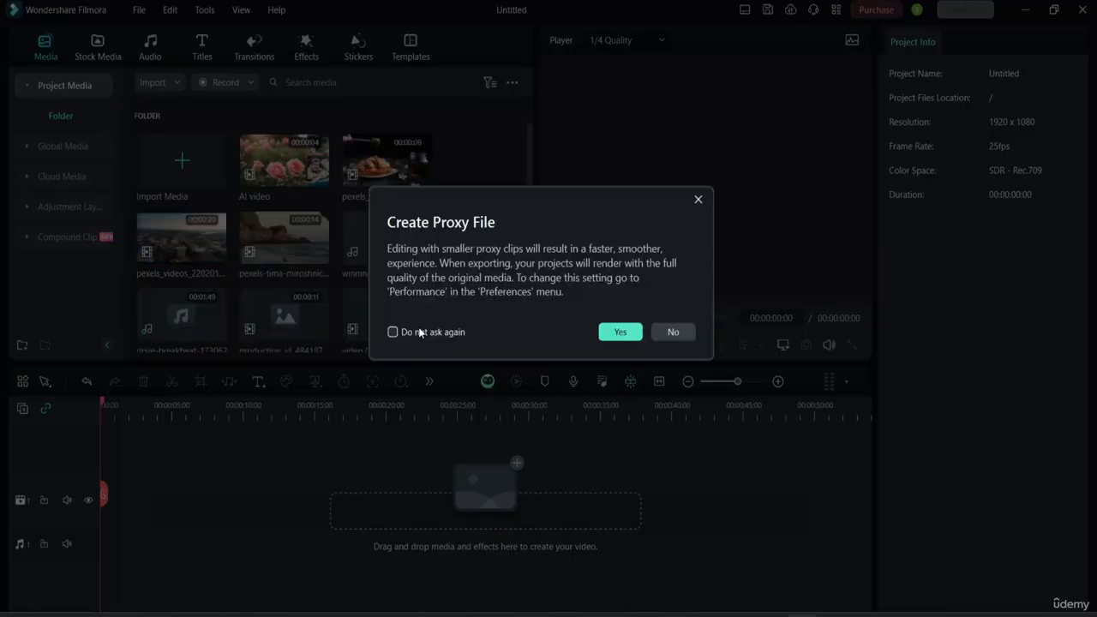
{"action": "left_click", "coordinate": [673, 333]}
{"action": "left_click", "coordinate": [487, 248]}
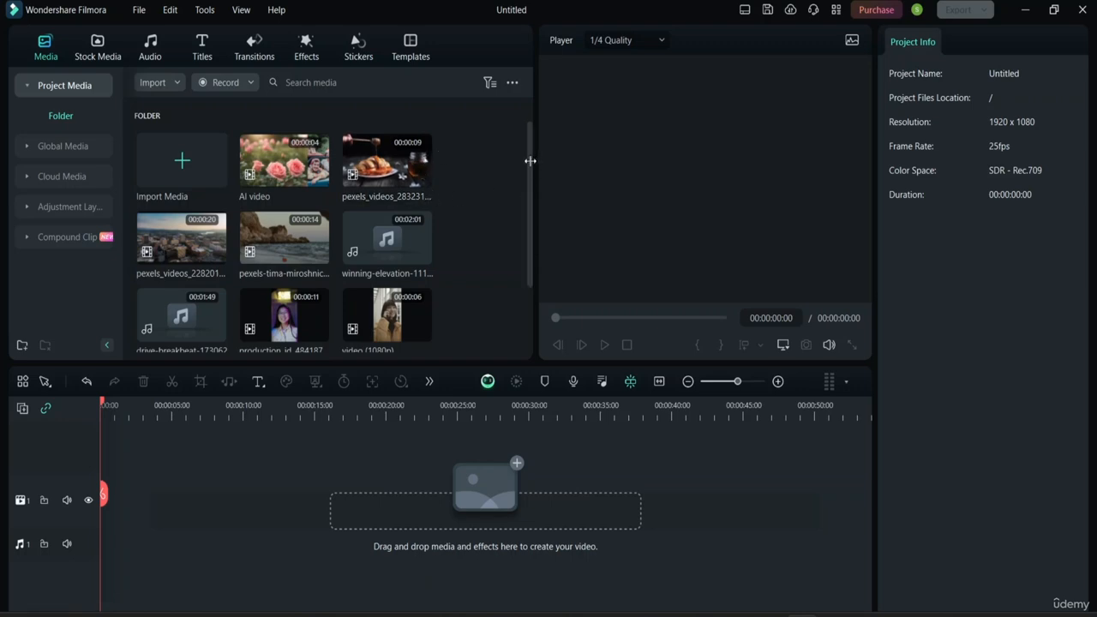
Narrow the media library so that the preview player gets wider
{"action": "left_click_drag", "start_coordinate": [530, 161], "coordinate": [402, 159]}
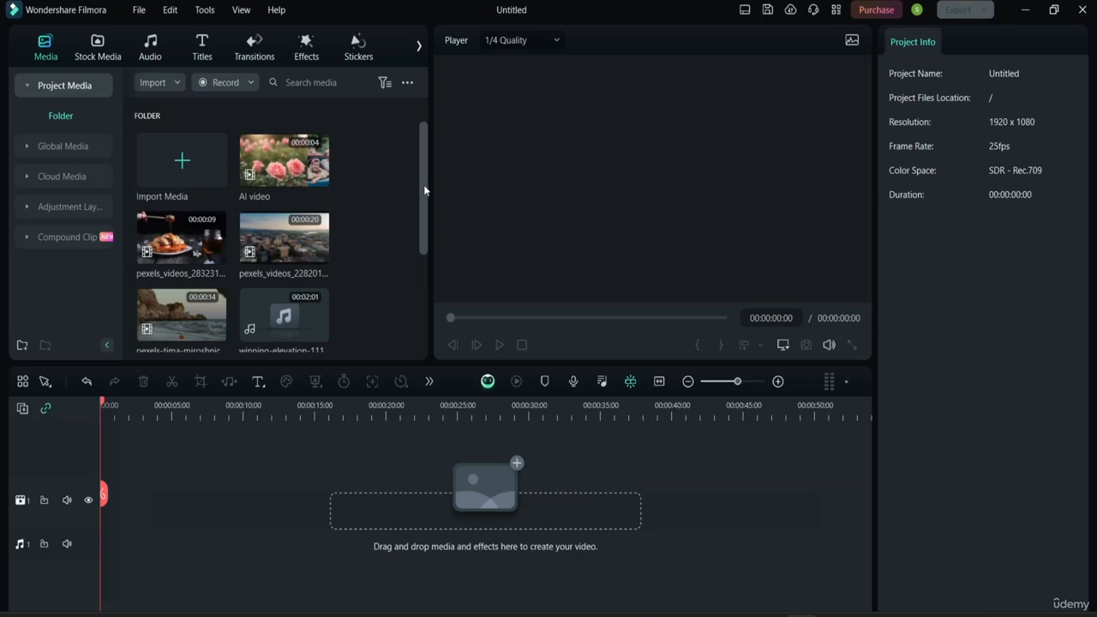
{"action": "scroll", "coordinate": [422, 205], "scroll_direction": "down", "scroll_amount": 2}
{"action": "scroll", "coordinate": [420, 183], "scroll_direction": "up", "scroll_amount": 2}
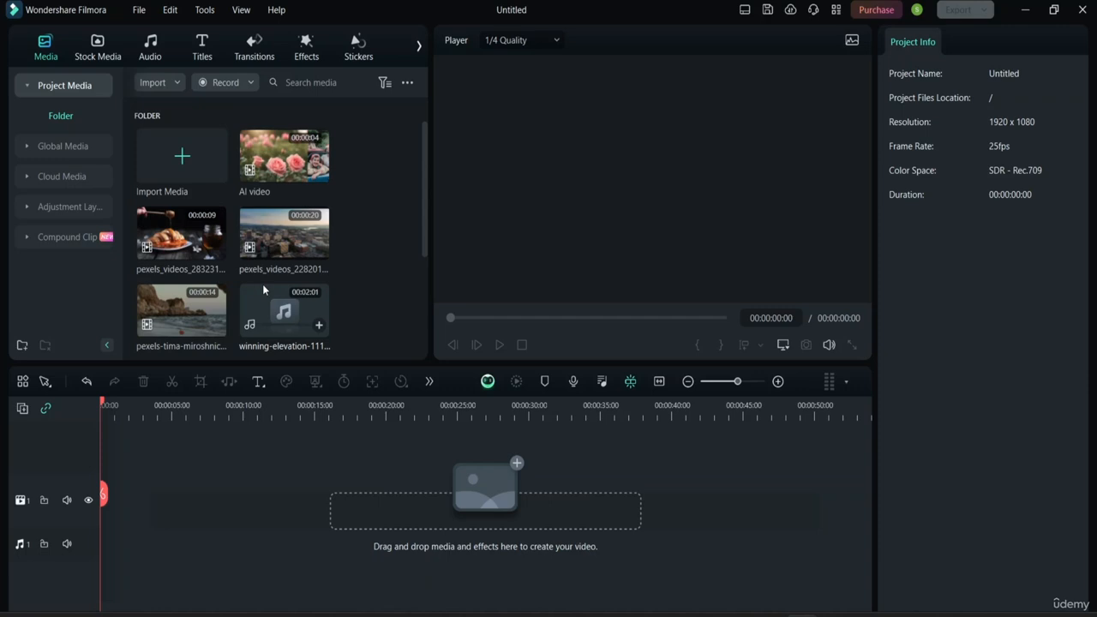
{"action": "left_click", "coordinate": [275, 243]}
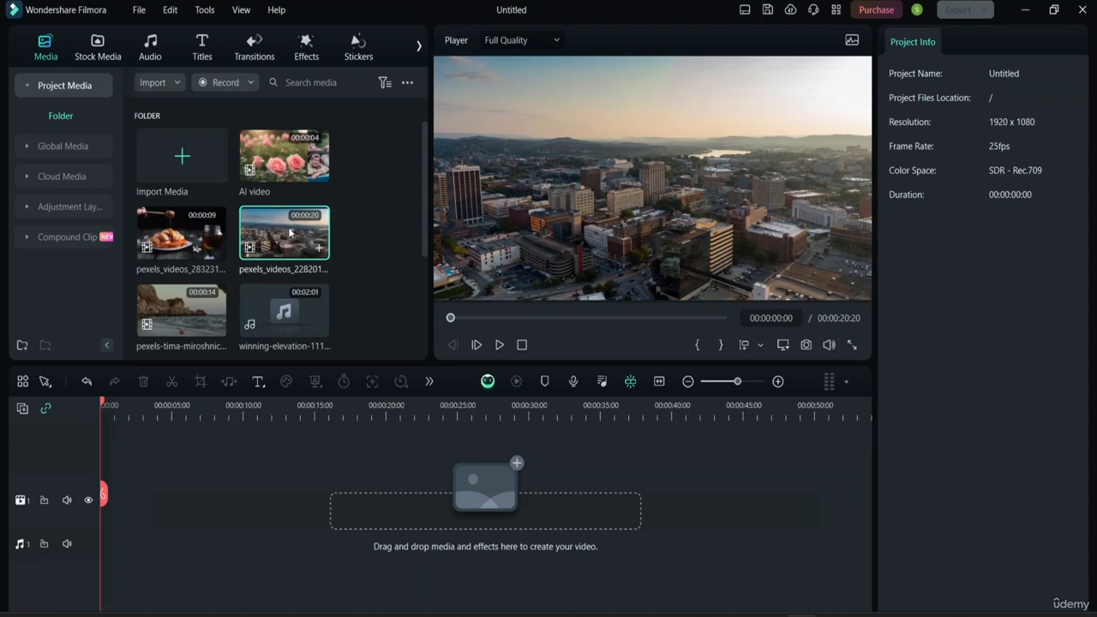
{"action": "mouse_move", "coordinate": [290, 231]}
{"action": "left_click_drag", "start_coordinate": [289, 232], "coordinate": [103, 488]}
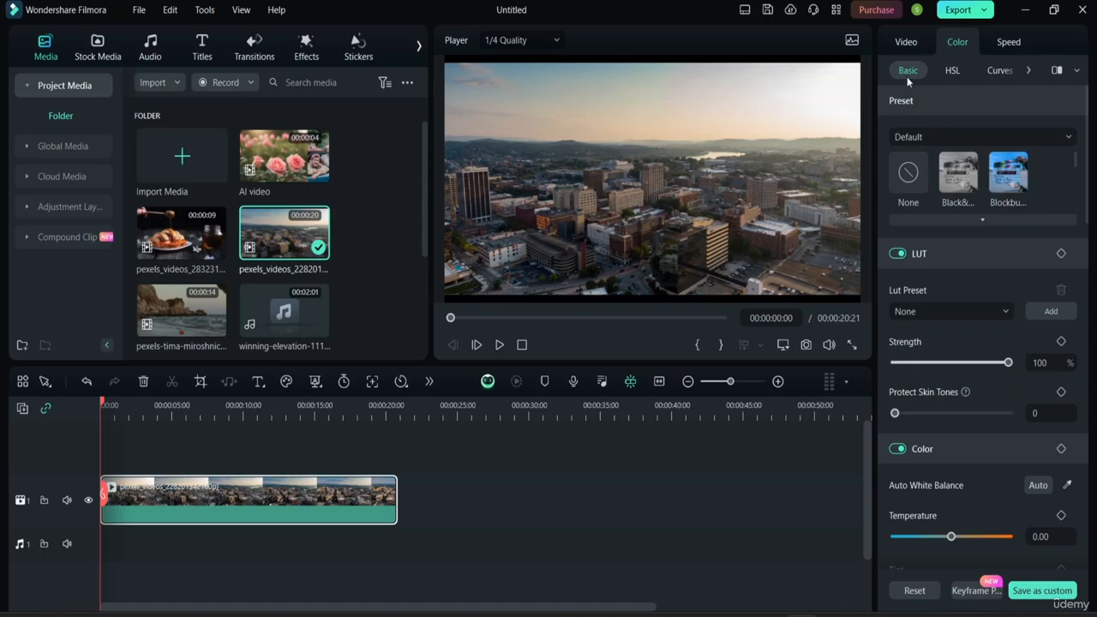
Try scaling the city clip to 103% in its video transform settings and reset the scale
{"action": "left_click", "coordinate": [920, 43]}
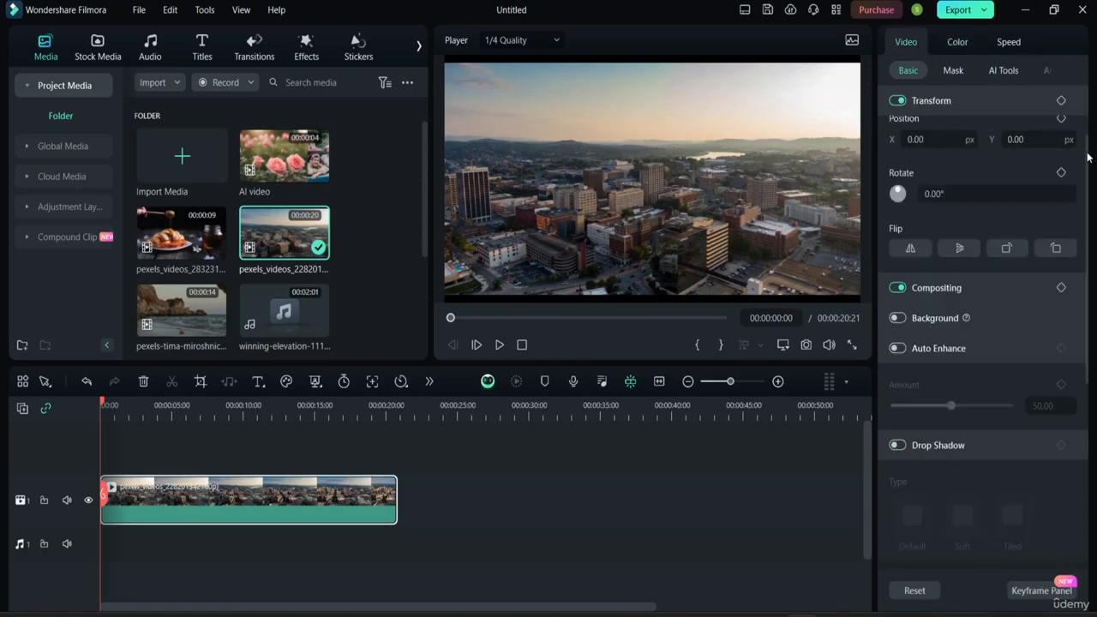
{"action": "left_click_drag", "start_coordinate": [1085, 174], "coordinate": [1092, 74]}
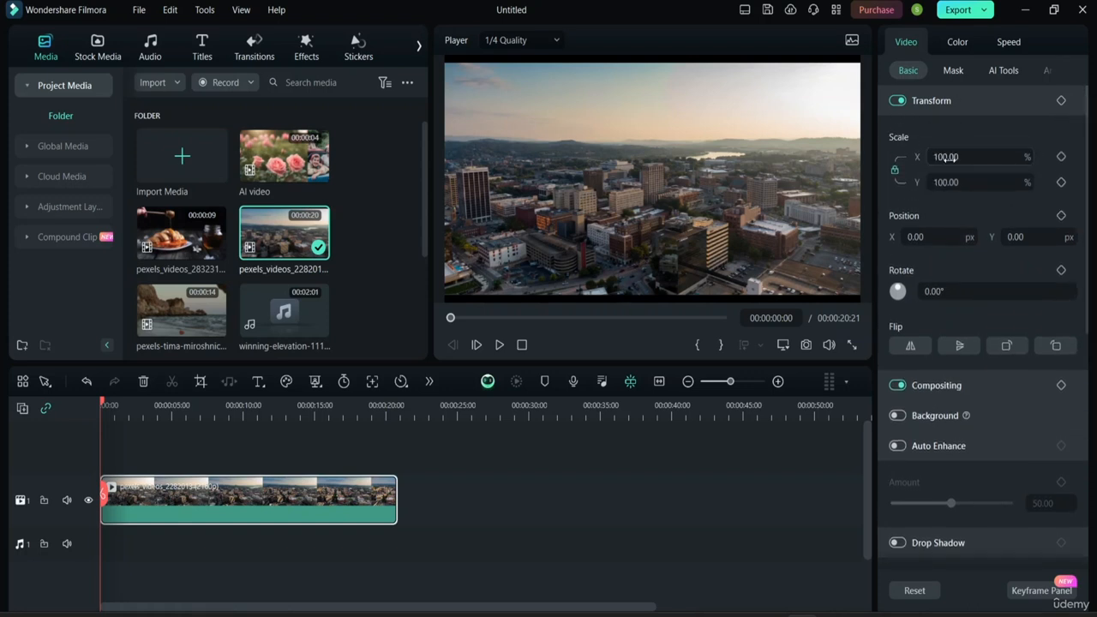
{"action": "mouse_move", "coordinate": [943, 157]}
{"action": "left_mouse_down"}
{"action": "mouse_move", "coordinate": [921, 157]}
{"action": "mouse_move", "coordinate": [945, 157]}
{"action": "left_mouse_up"}
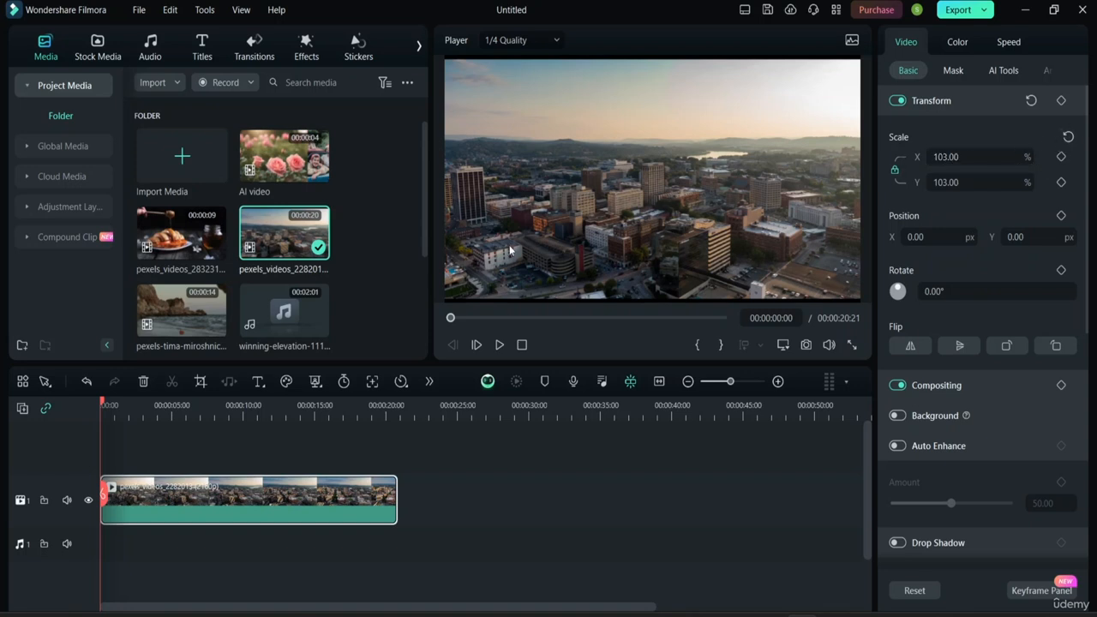
{"action": "left_click", "coordinate": [1068, 136]}
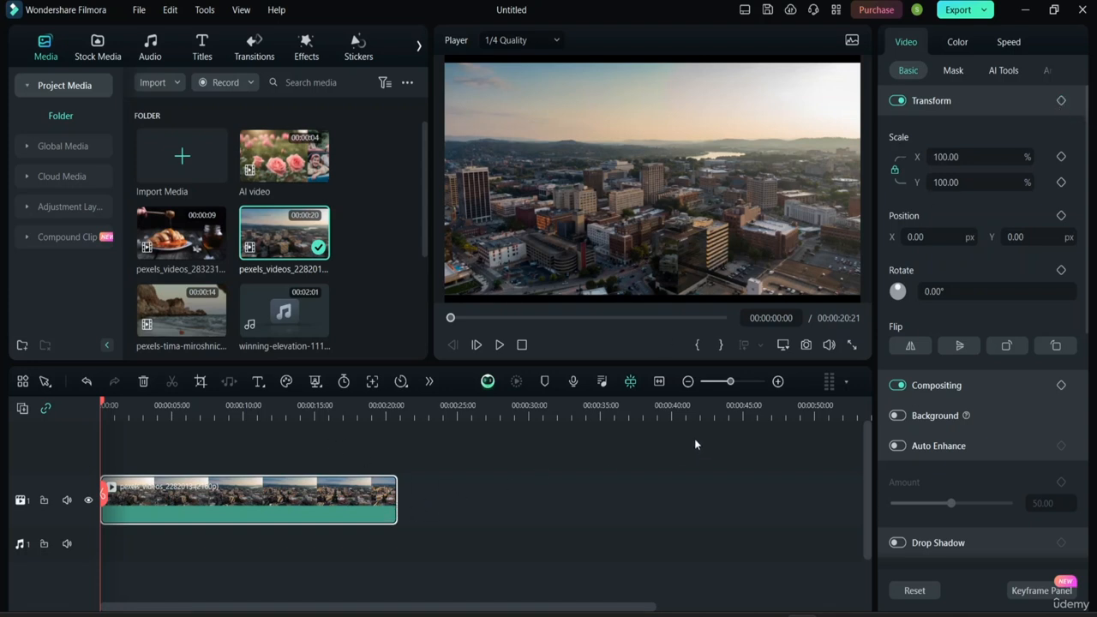
Review the project's aspect ratio, resolution, frame rate and color space, and accept the settings as they are
{"action": "left_click", "coordinate": [659, 382]}
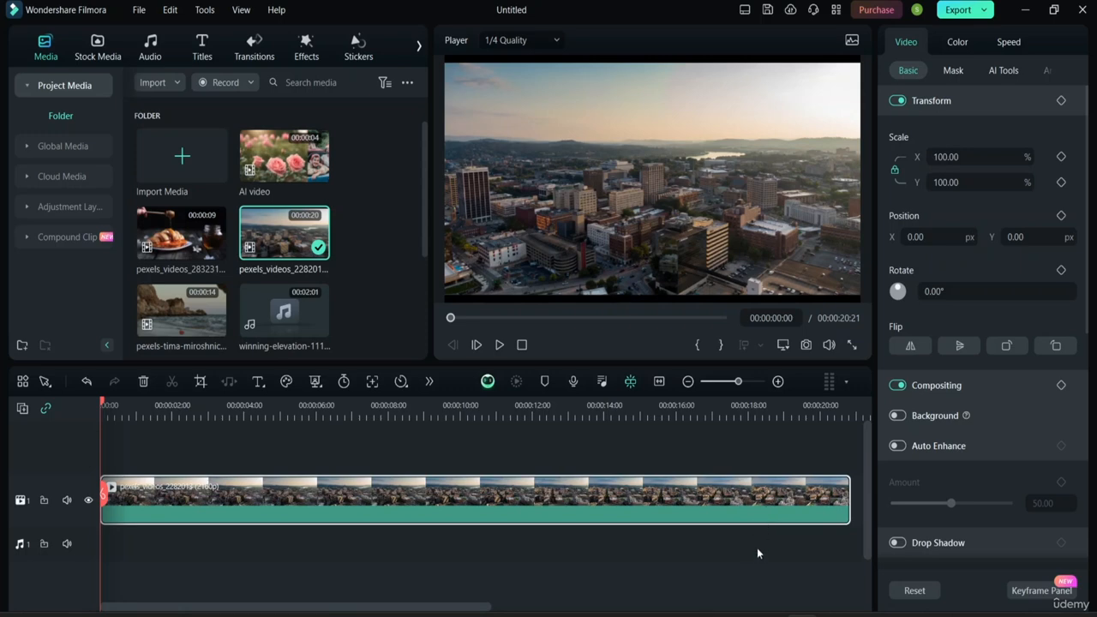
{"action": "left_click", "coordinate": [138, 9]}
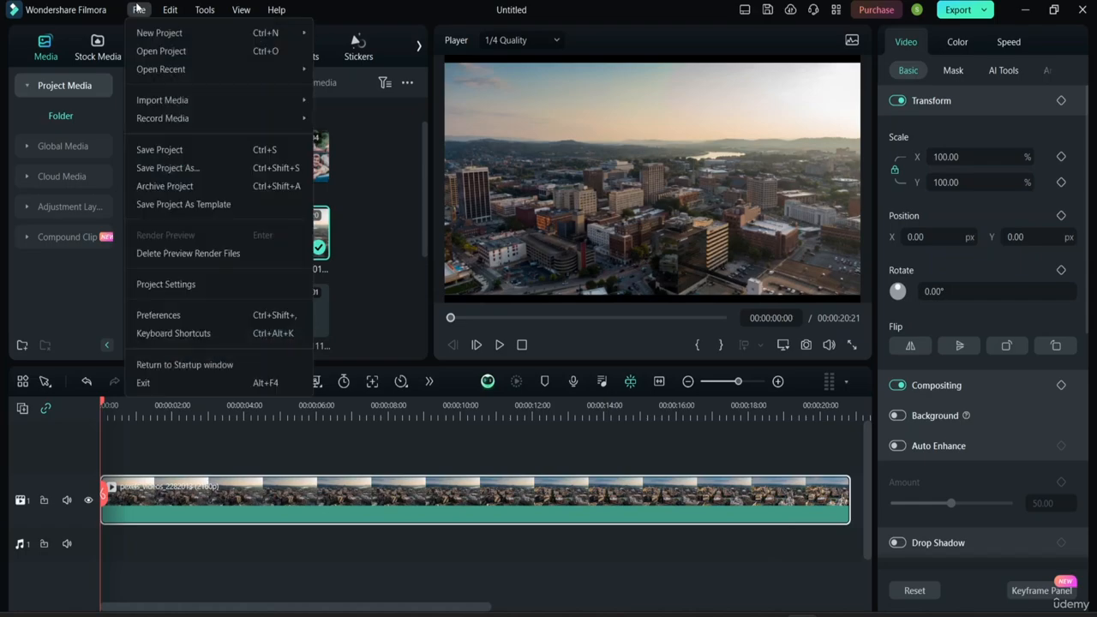
{"action": "left_click", "coordinate": [165, 284]}
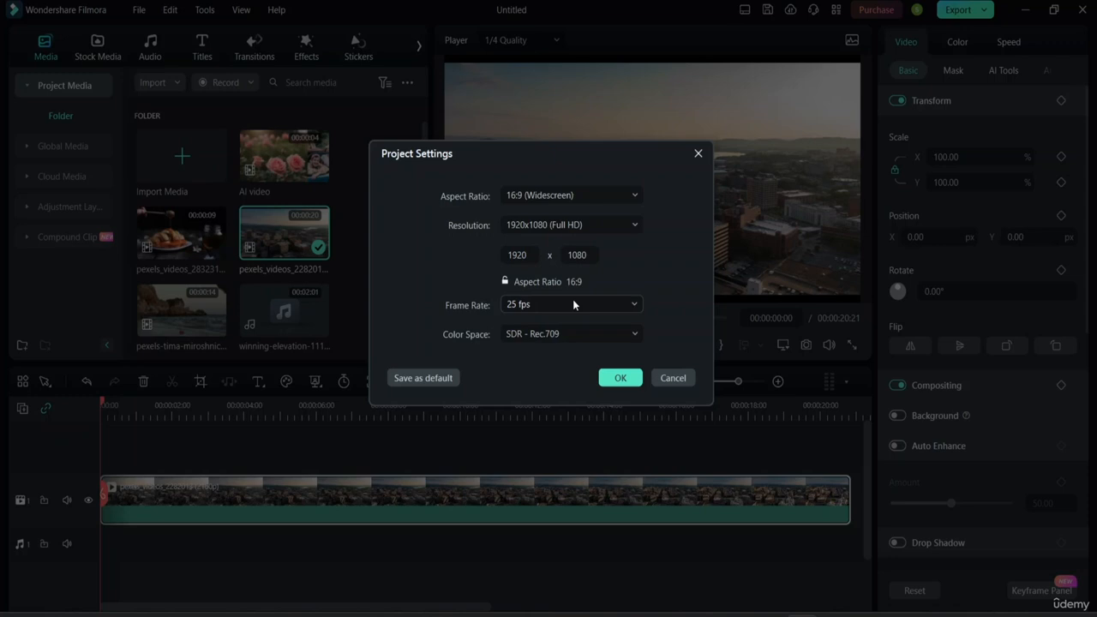
{"action": "left_click", "coordinate": [619, 377]}
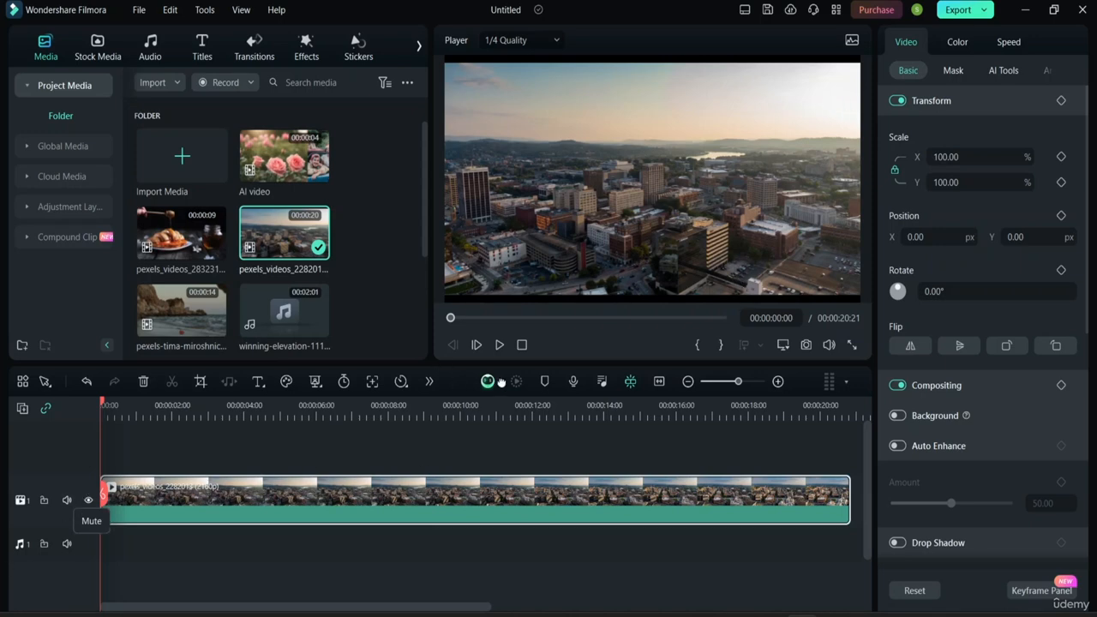
Preview the opening seconds of the city clip, close the playback tips, and return the playhead to the start
{"action": "key", "text": "space"}
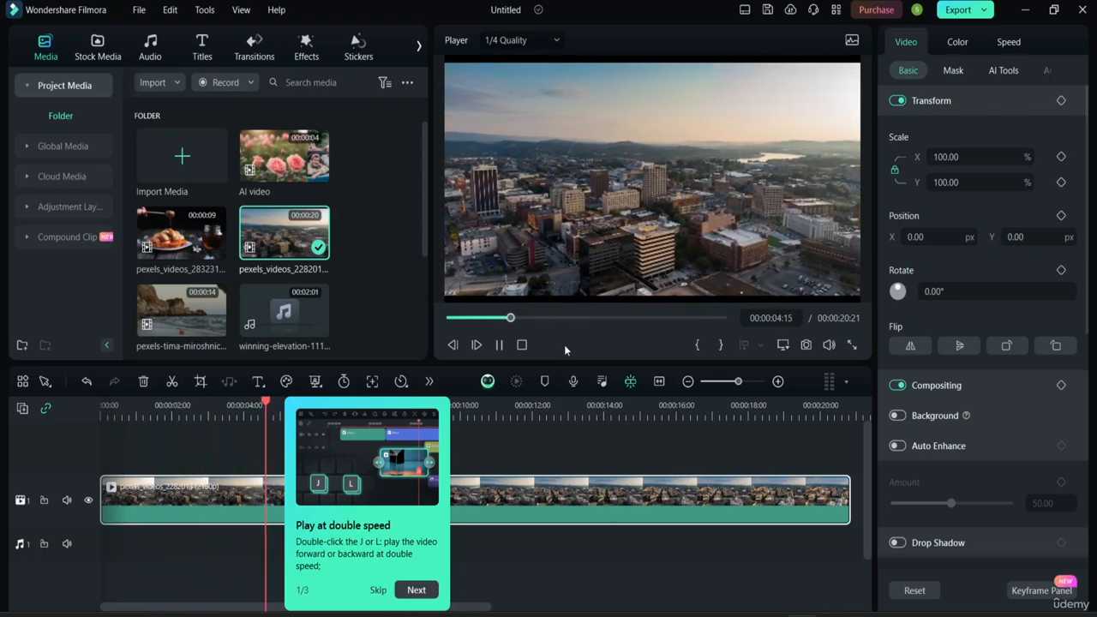
{"action": "key", "text": "space"}
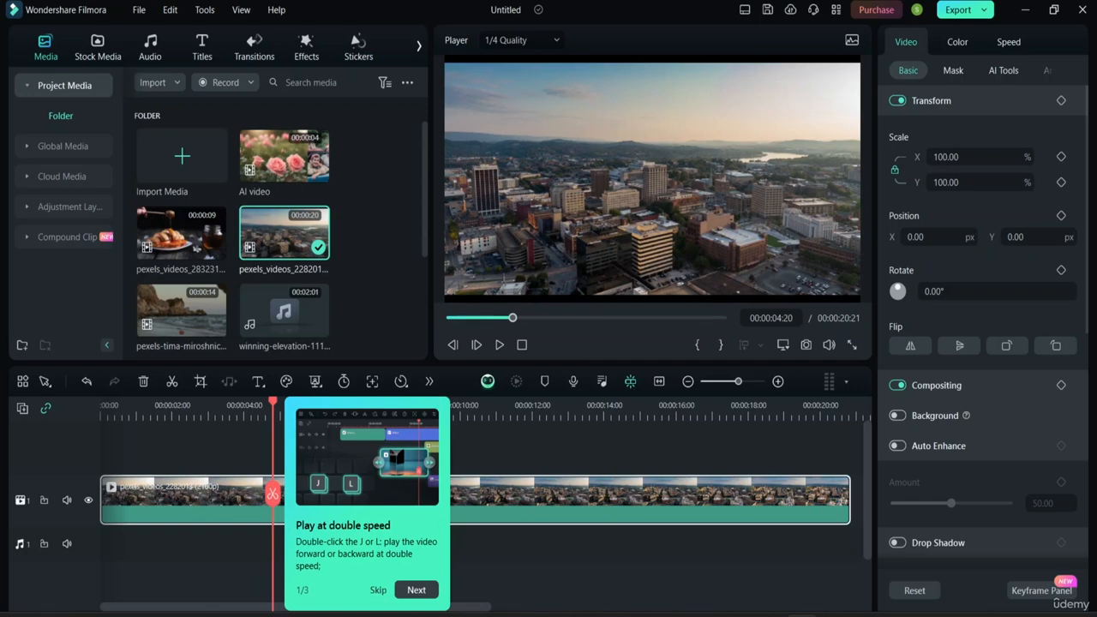
{"action": "left_click", "coordinate": [416, 589]}
{"action": "left_click", "coordinate": [419, 576]}
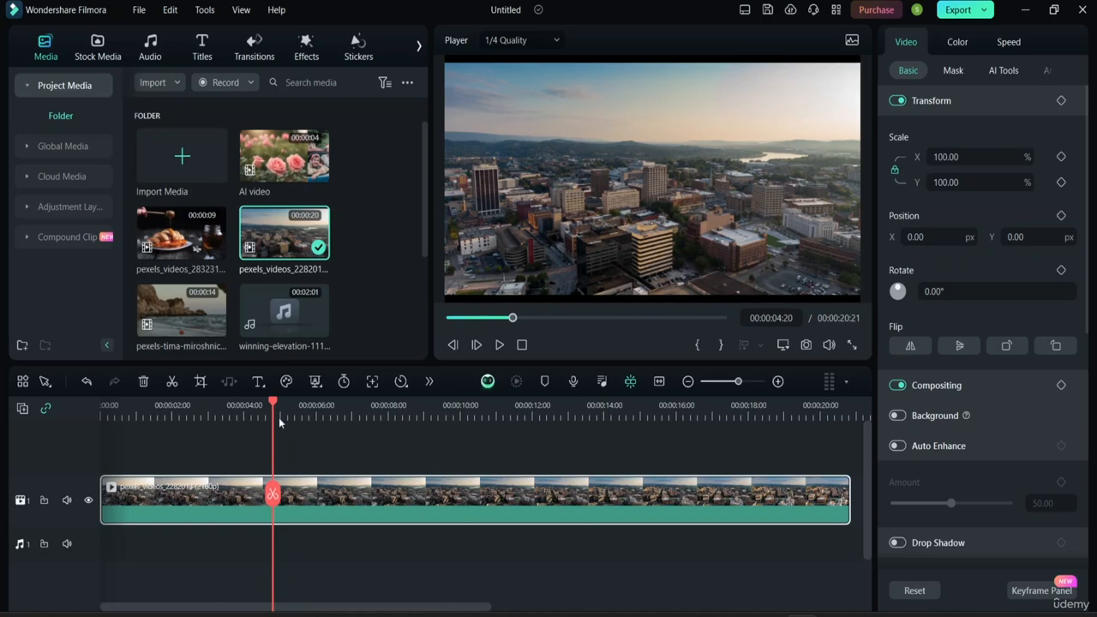
{"action": "left_click_drag", "start_coordinate": [273, 401], "coordinate": [24, 394]}
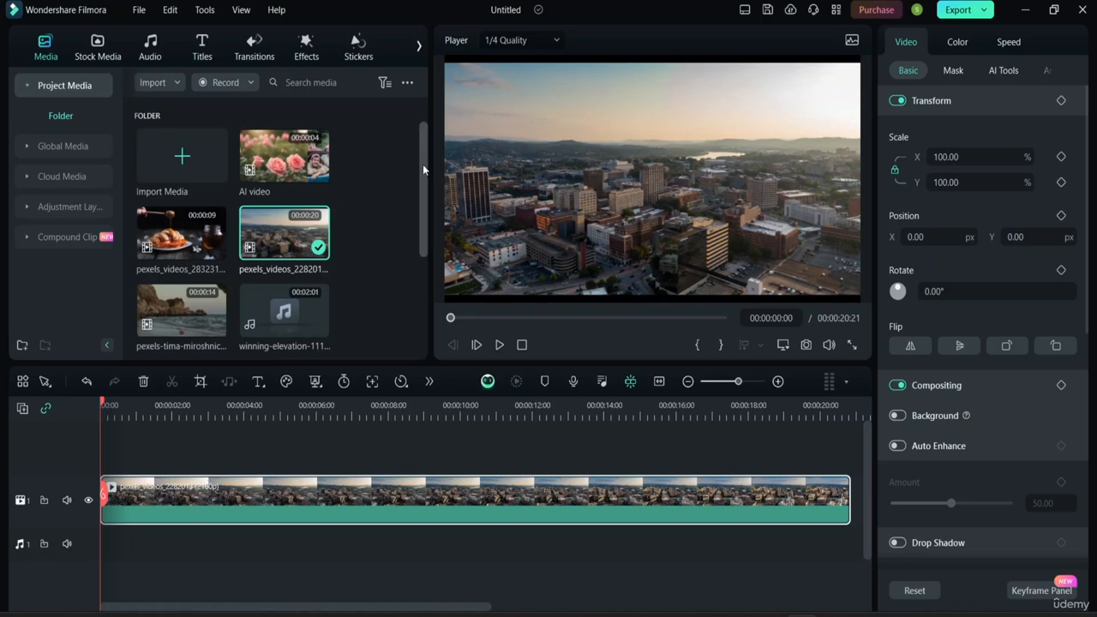
Review the Track Manager's placement options for new video tracks and close it without adding any
{"action": "scroll", "coordinate": [422, 163], "scroll_direction": "down", "scroll_amount": 3}
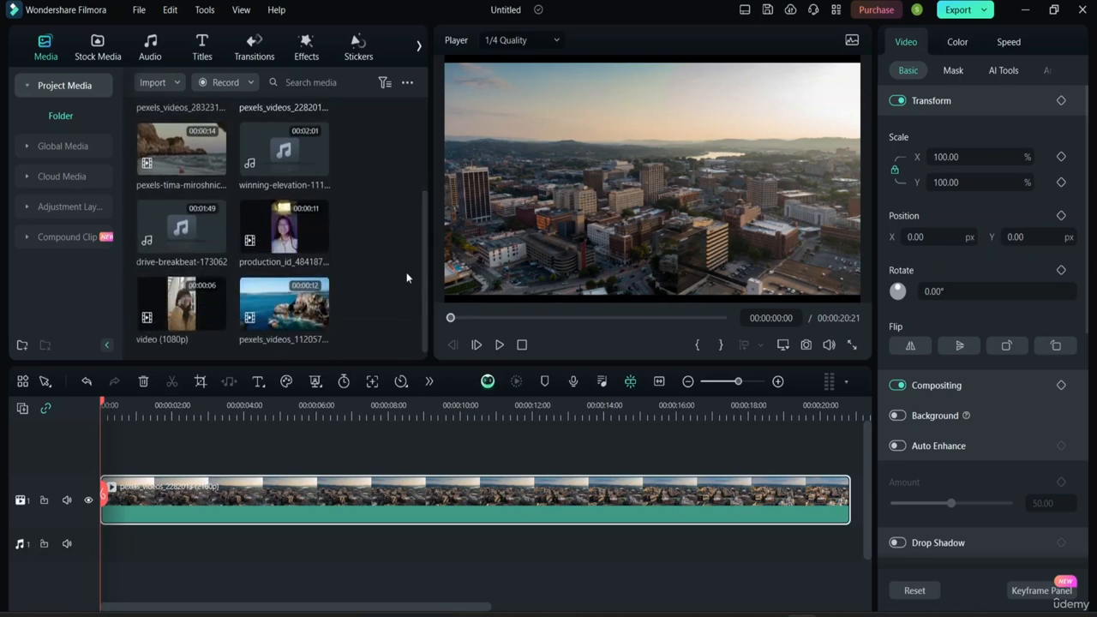
{"action": "mouse_move", "coordinate": [285, 239]}
{"action": "left_click", "coordinate": [23, 408]}
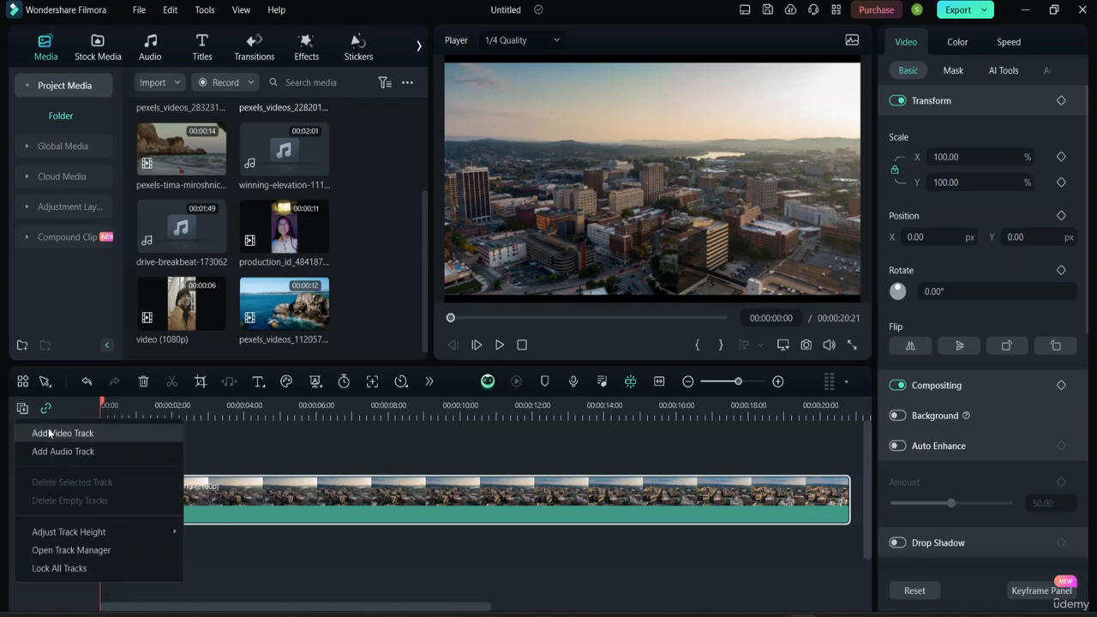
{"action": "left_click", "coordinate": [80, 550]}
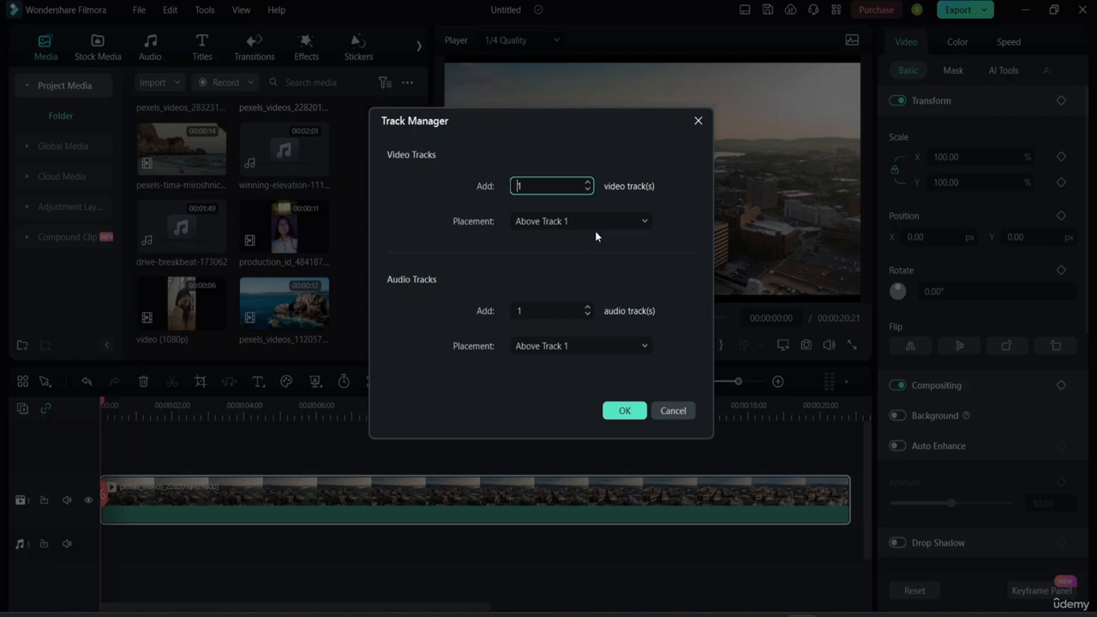
{"action": "left_click", "coordinate": [644, 221]}
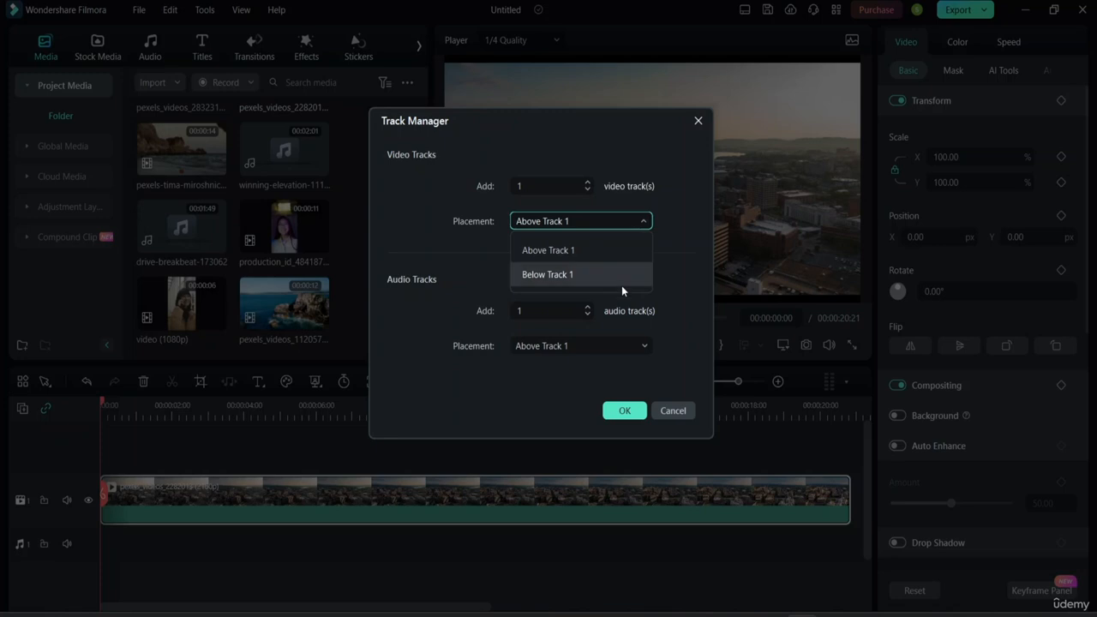
{"action": "left_click", "coordinate": [698, 121]}
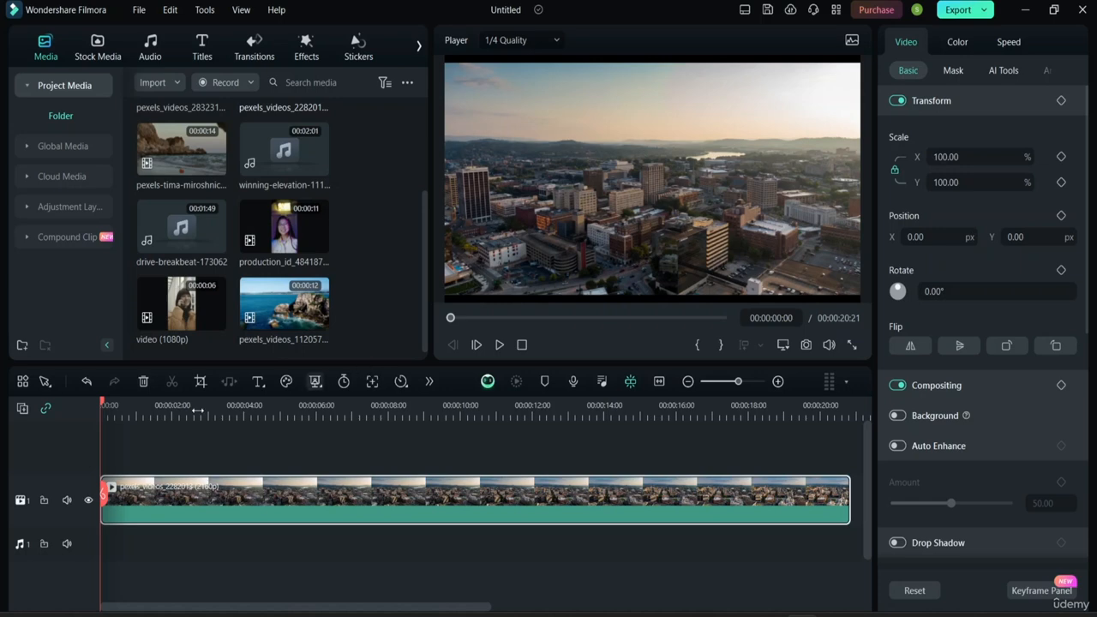
{"action": "left_click", "coordinate": [23, 410]}
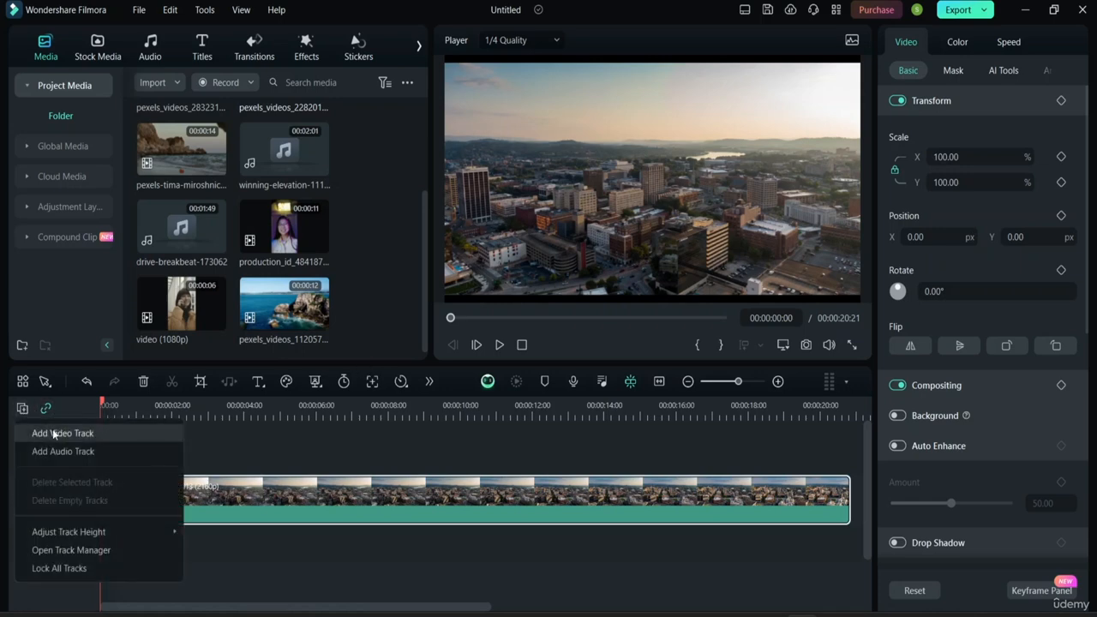
{"action": "left_click", "coordinate": [53, 428]}
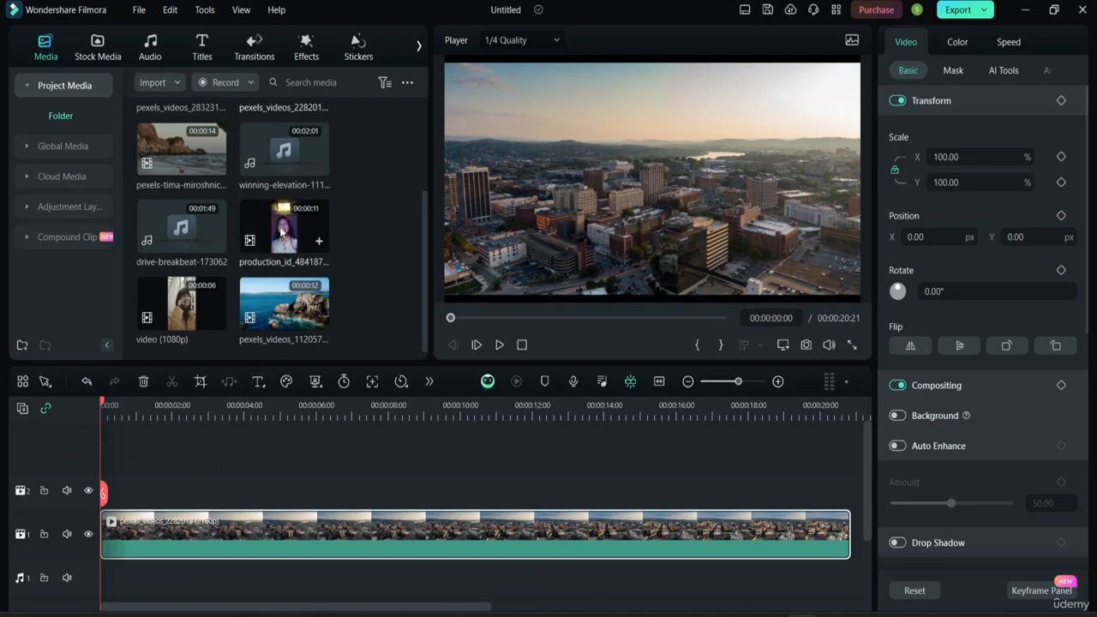
{"action": "left_click_drag", "start_coordinate": [281, 248], "coordinate": [147, 490]}
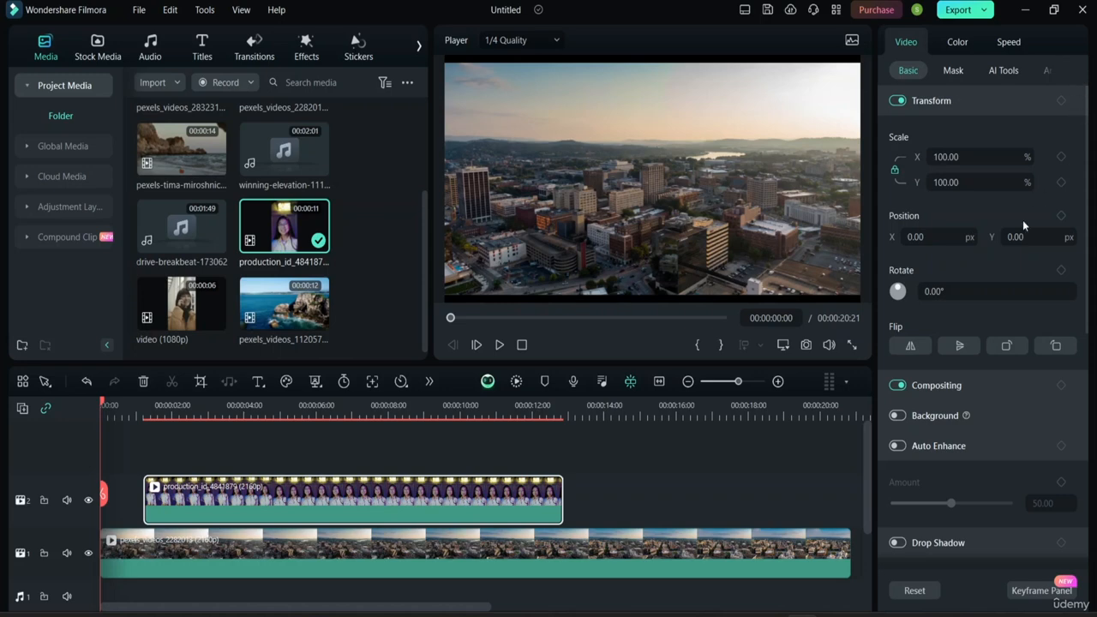
Trim the end of the portrait clip on video track 2 back to just past 00:00:06:00, and deselect it
{"action": "left_click", "coordinate": [163, 489]}
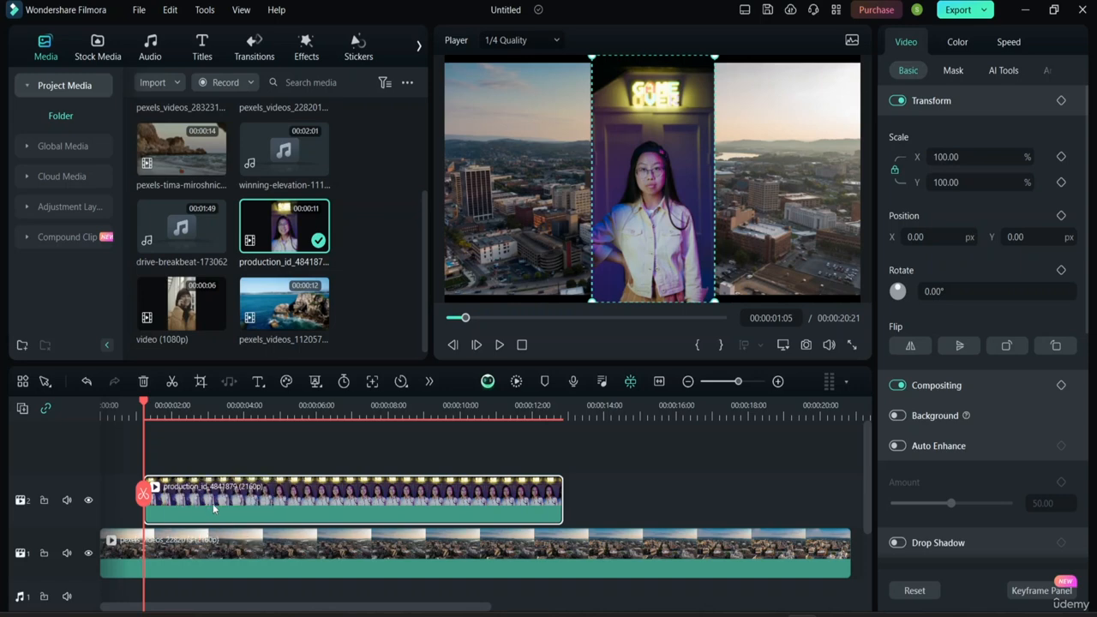
{"action": "right_click", "coordinate": [214, 508]}
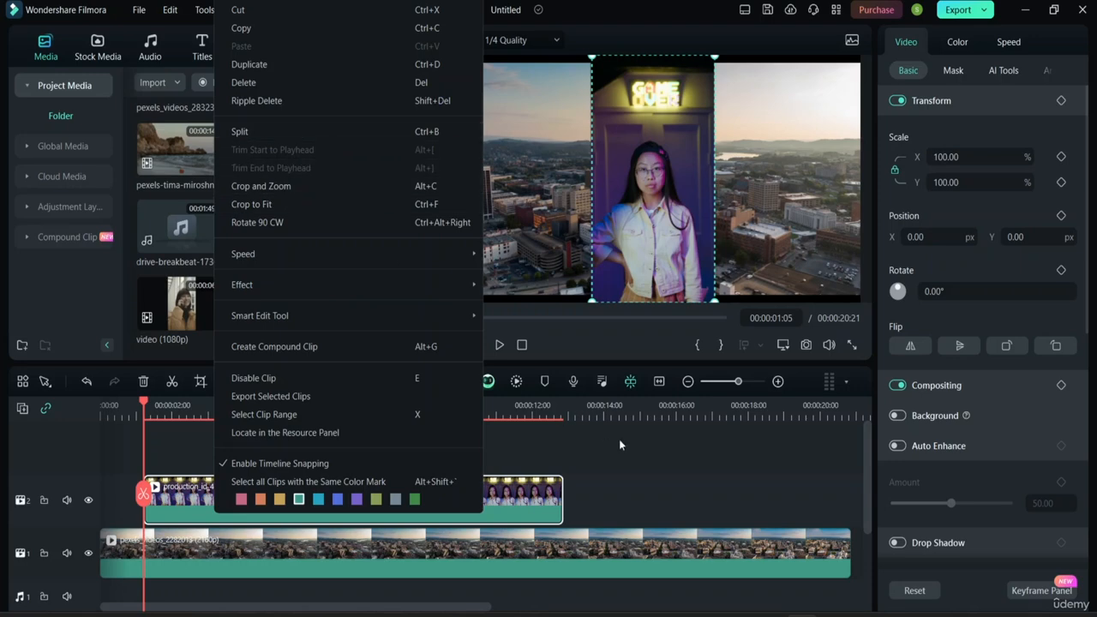
{"action": "left_click", "coordinate": [568, 493]}
{"action": "left_click_drag", "start_coordinate": [562, 494], "coordinate": [322, 492]}
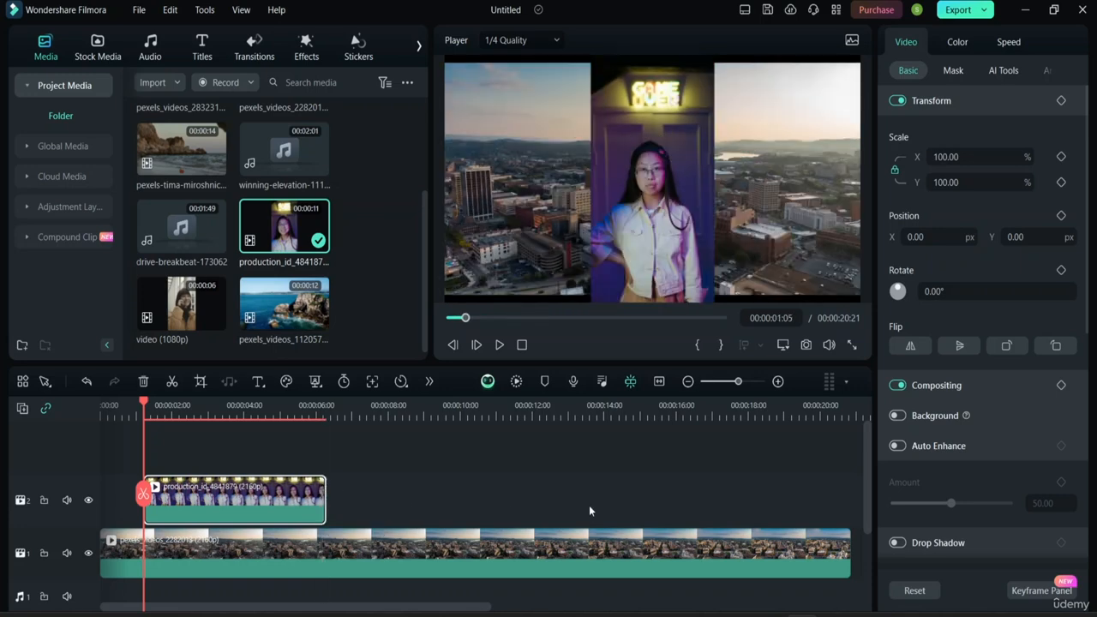
{"action": "left_click", "coordinate": [586, 508]}
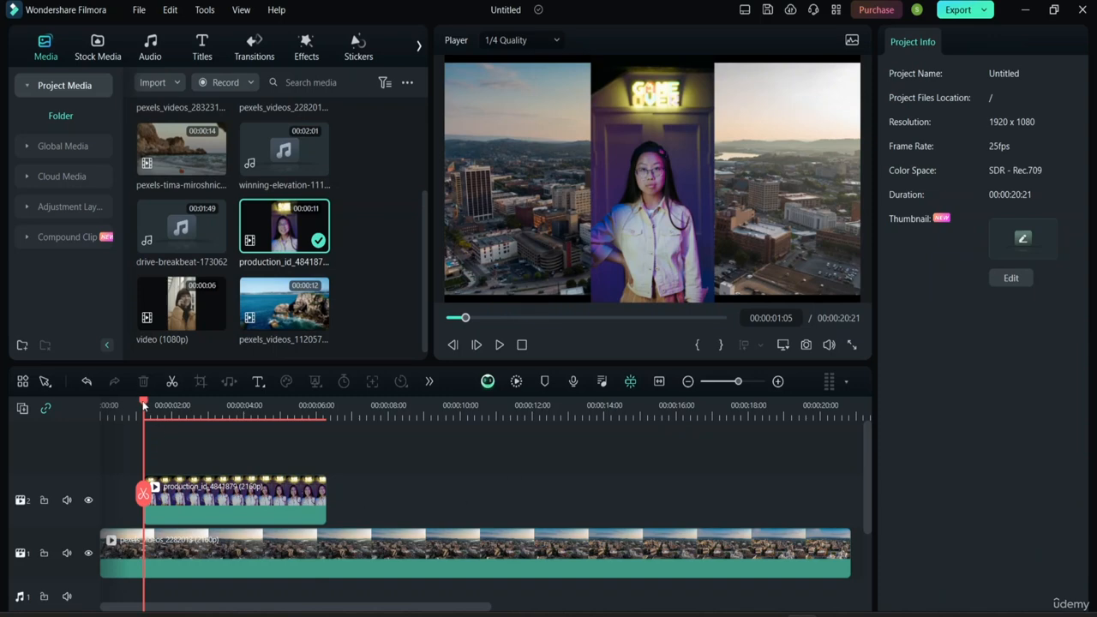
Preview the overlaid clips from the start of the timeline to about 00:00:02:07 and set the playback quality to 1/2
{"action": "left_click_drag", "start_coordinate": [145, 407], "coordinate": [85, 411]}
{"action": "key", "text": "space"}
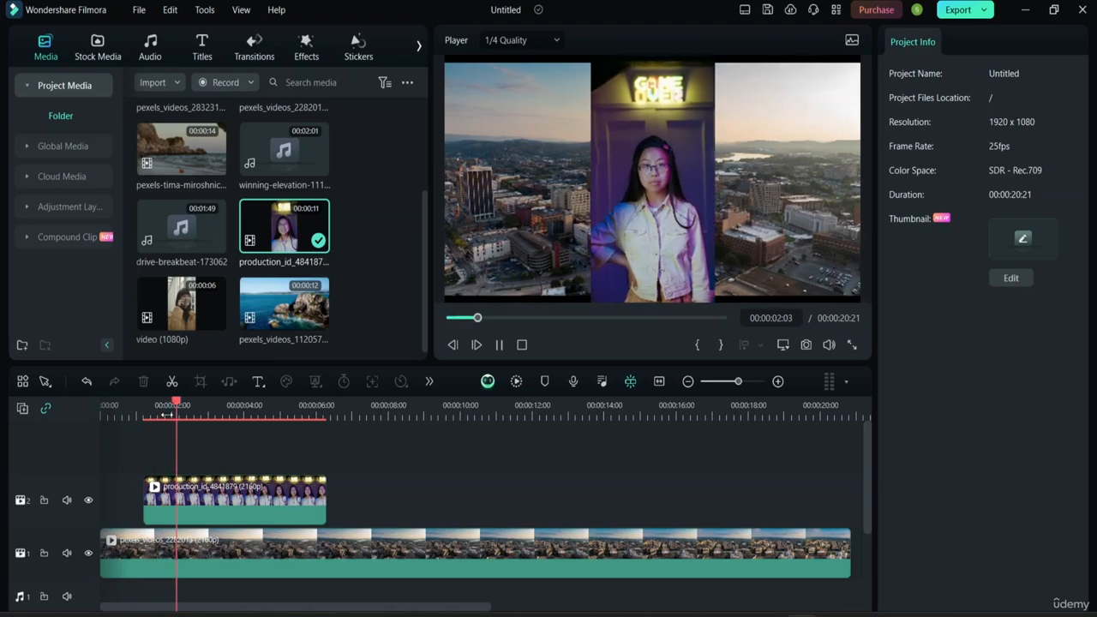
{"action": "key", "text": "space"}
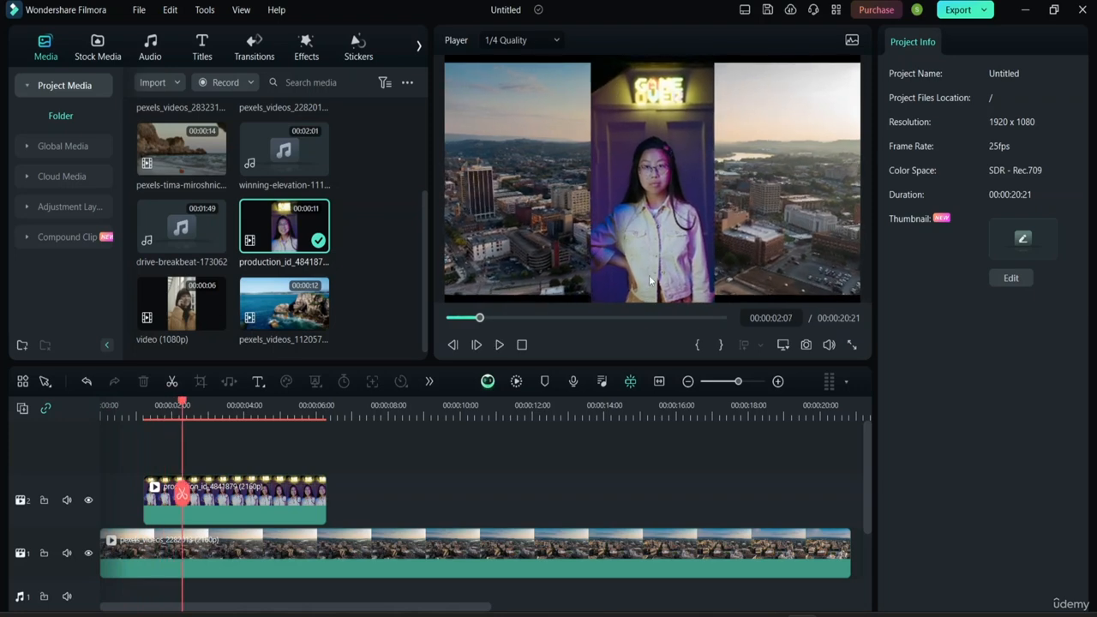
{"action": "left_click", "coordinate": [539, 38]}
{"action": "left_click", "coordinate": [511, 94]}
Scale the portrait clip on video track 2 to 61% and set its position to X -739 px and Y 157 px
{"action": "left_click", "coordinate": [278, 505]}
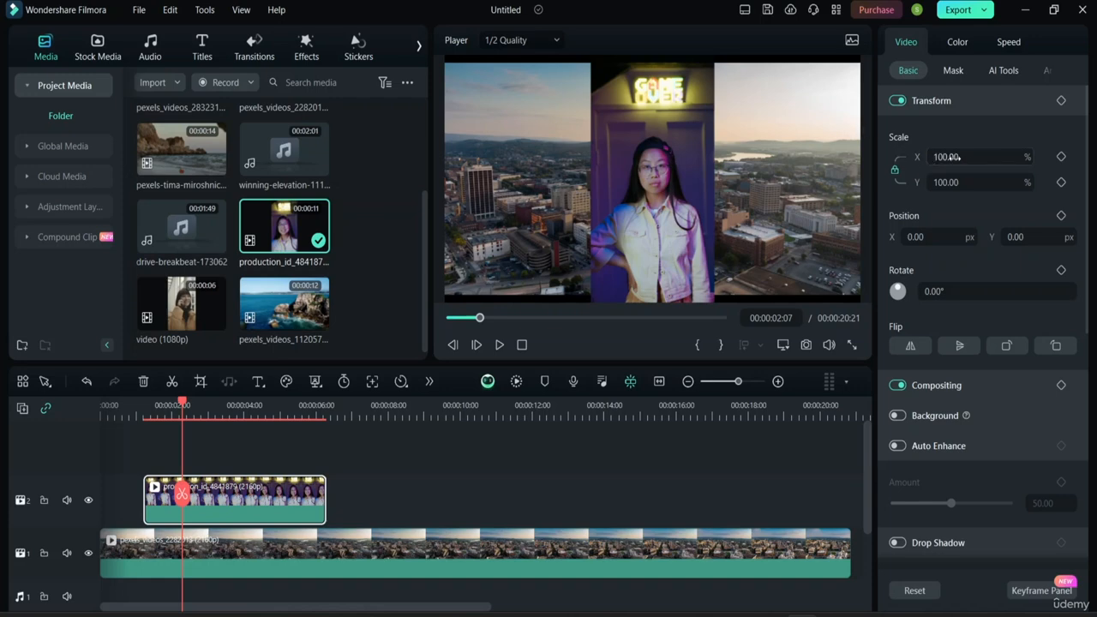
{"action": "left_click_drag", "start_coordinate": [946, 156], "coordinate": [911, 157]}
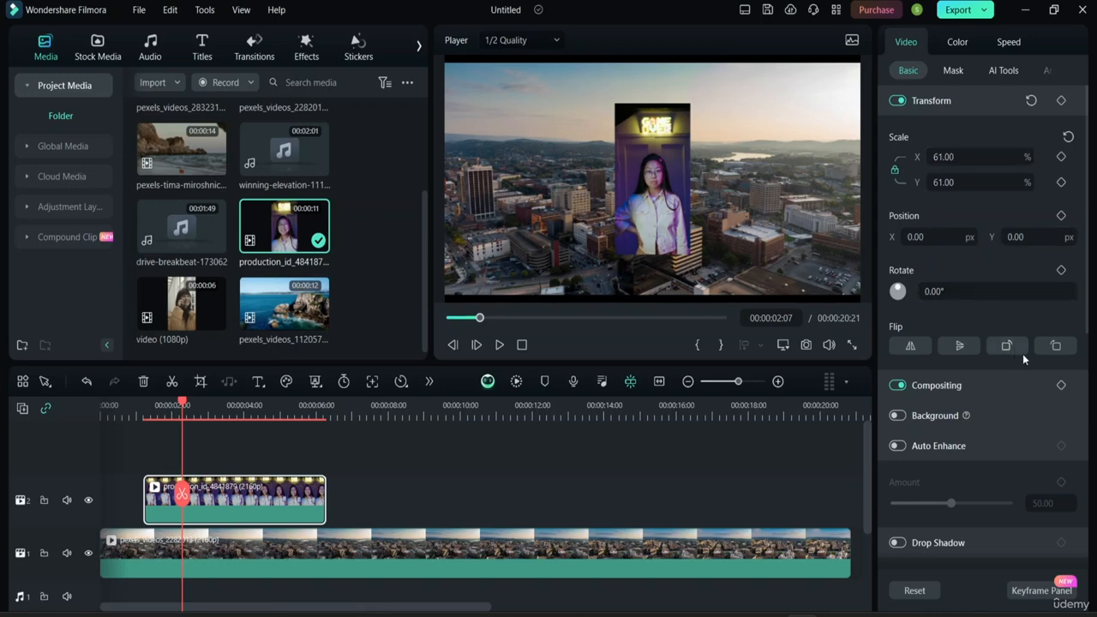
{"action": "left_click", "coordinate": [934, 237]}
{"action": "type", "text": "45"}
{"action": "key", "text": "Return"}
{"action": "left_click_drag", "start_coordinate": [934, 237], "coordinate": [798, 237]}
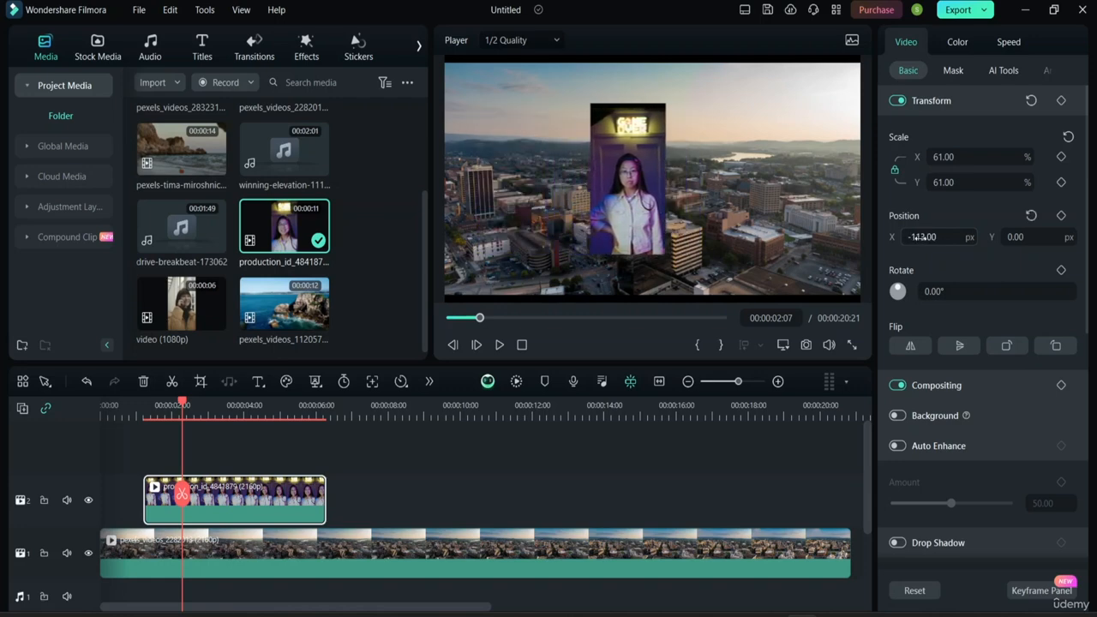
{"action": "left_click", "coordinate": [934, 237]}
{"action": "type", "text": "-275"}
{"action": "key", "text": "Return"}
{"action": "left_click_drag", "start_coordinate": [934, 236], "coordinate": [536, 236]}
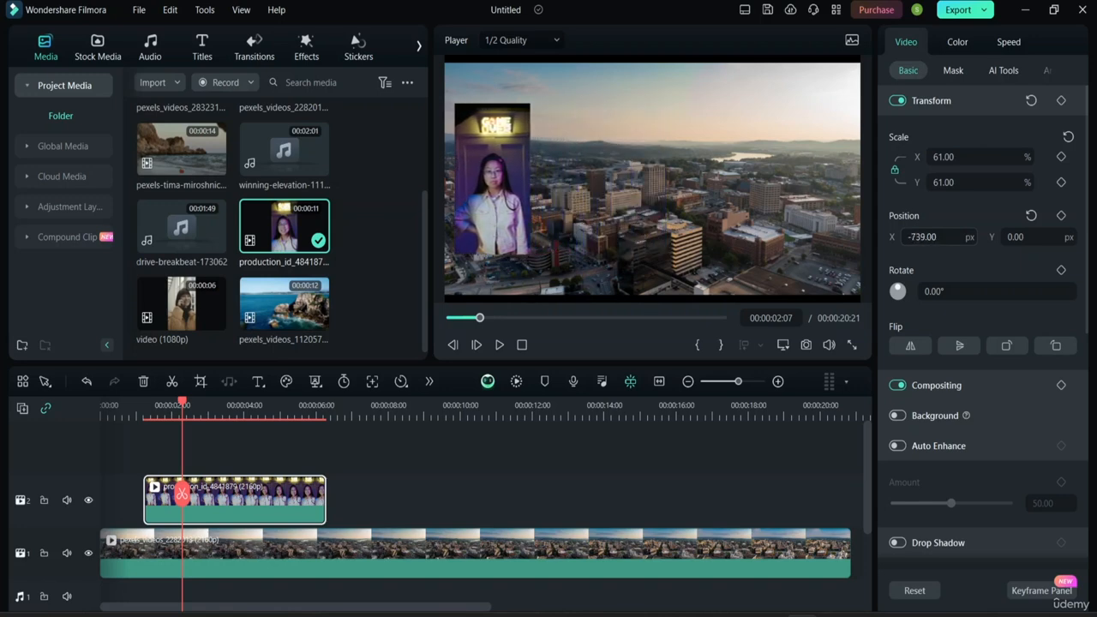
{"action": "left_click", "coordinate": [1044, 241]}
{"action": "mouse_move", "coordinate": [1018, 237]}
{"action": "left_mouse_down"}
{"action": "mouse_move", "coordinate": [1088, 238]}
{"action": "mouse_move", "coordinate": [1022, 238]}
{"action": "left_mouse_up"}
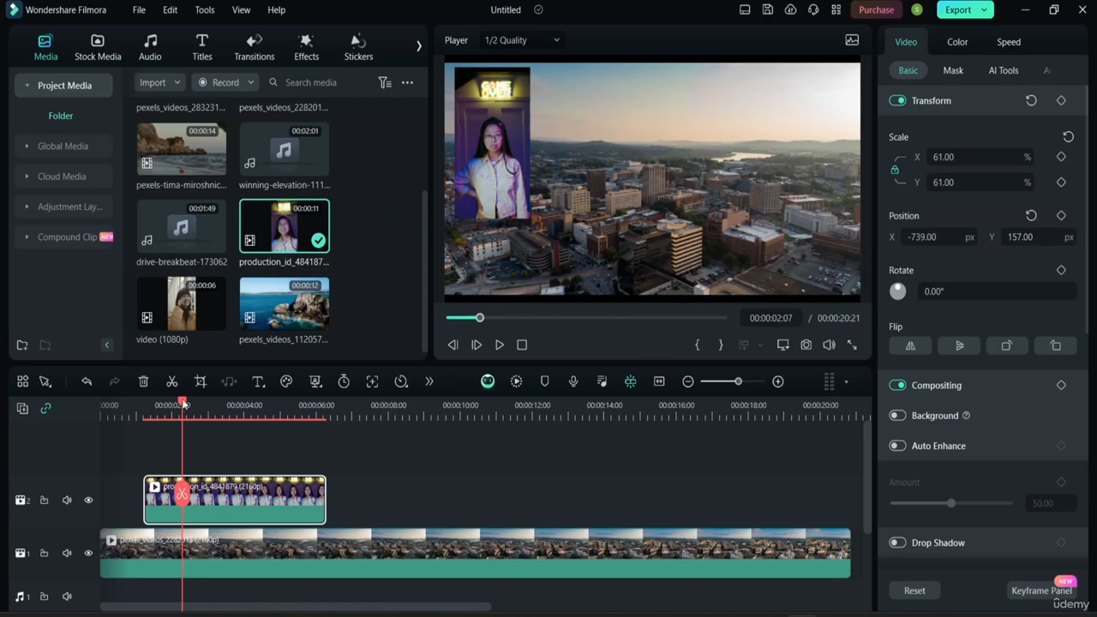
Preview the picture-in-picture from the start of the timeline and place the playhead at 00:00:04:07
{"action": "left_click_drag", "start_coordinate": [183, 403], "coordinate": [90, 398]}
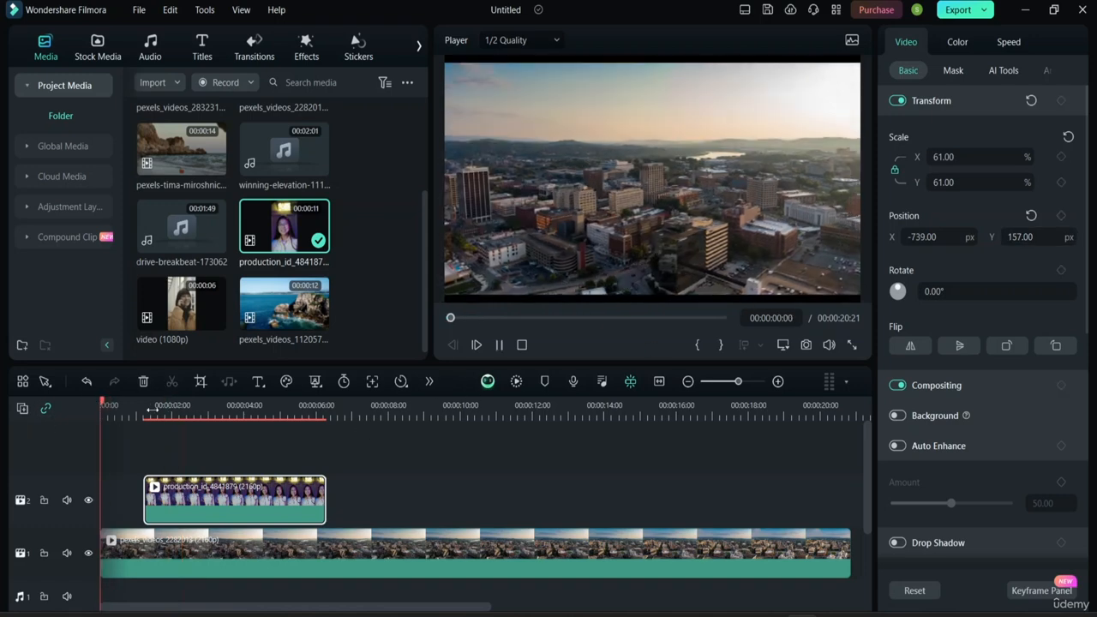
{"action": "key", "text": "space"}
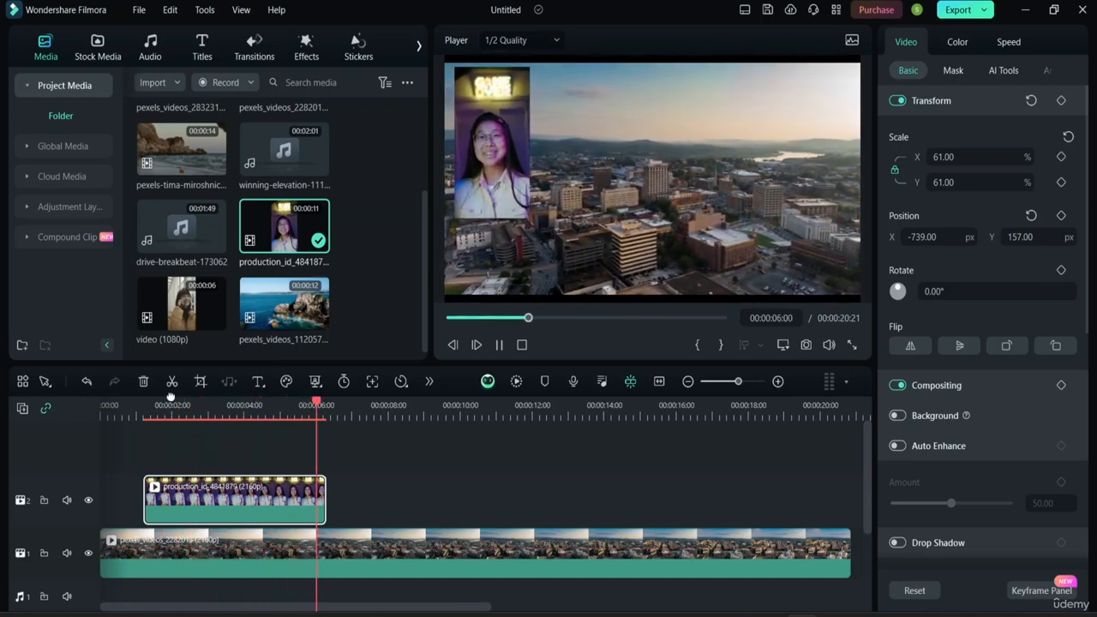
{"action": "key", "text": "space"}
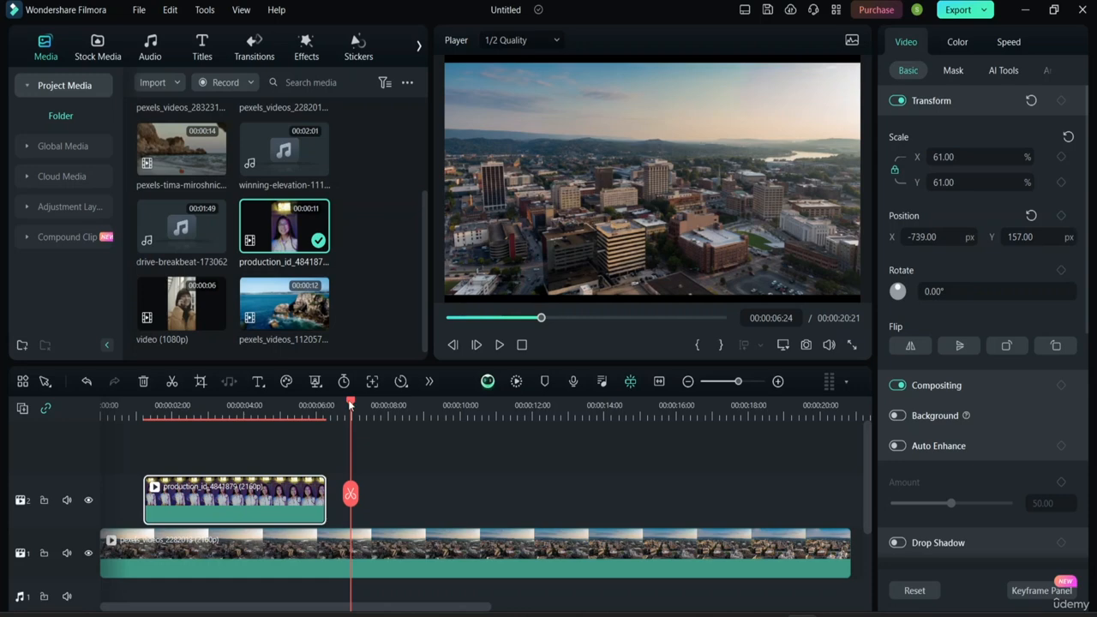
{"action": "left_click", "coordinate": [254, 410]}
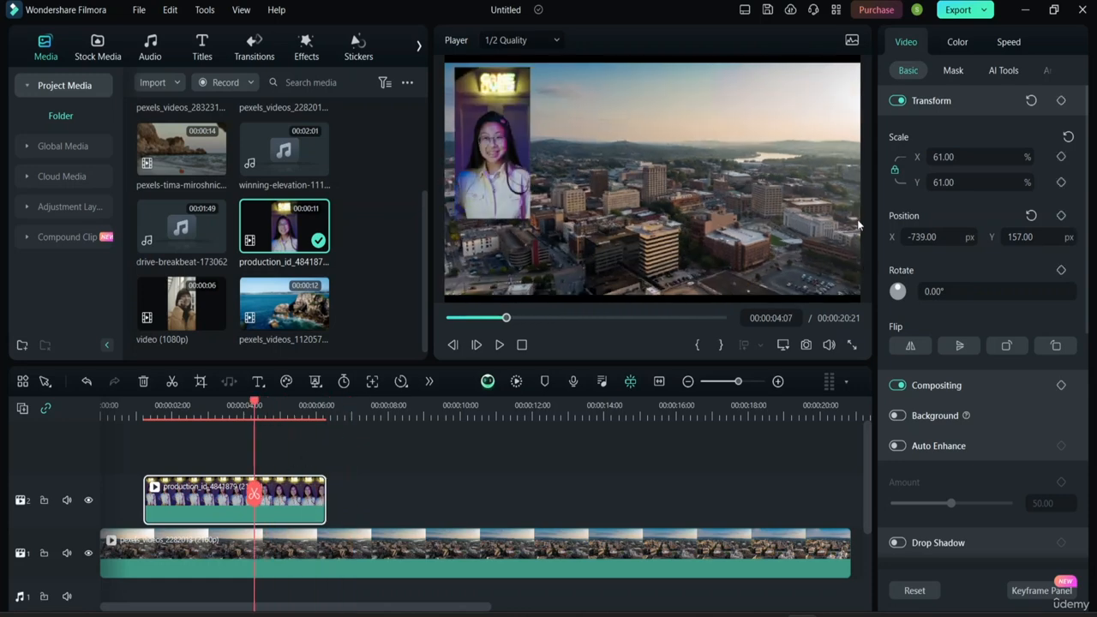
{"action": "left_click", "coordinate": [479, 121]}
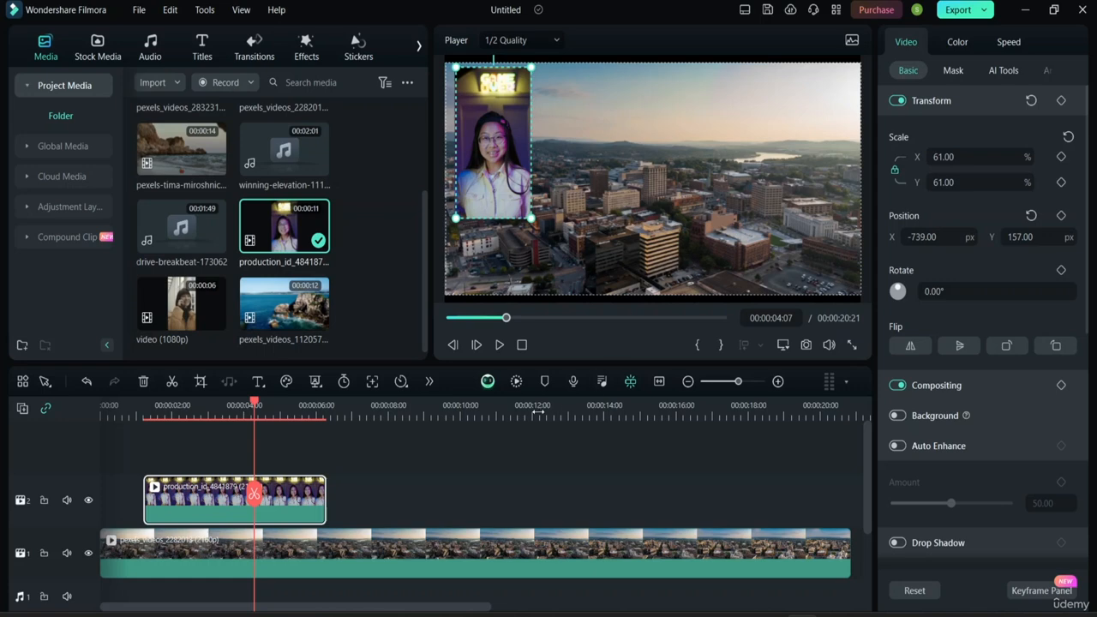
{"action": "left_click", "coordinate": [509, 456]}
{"action": "left_click", "coordinate": [503, 188]}
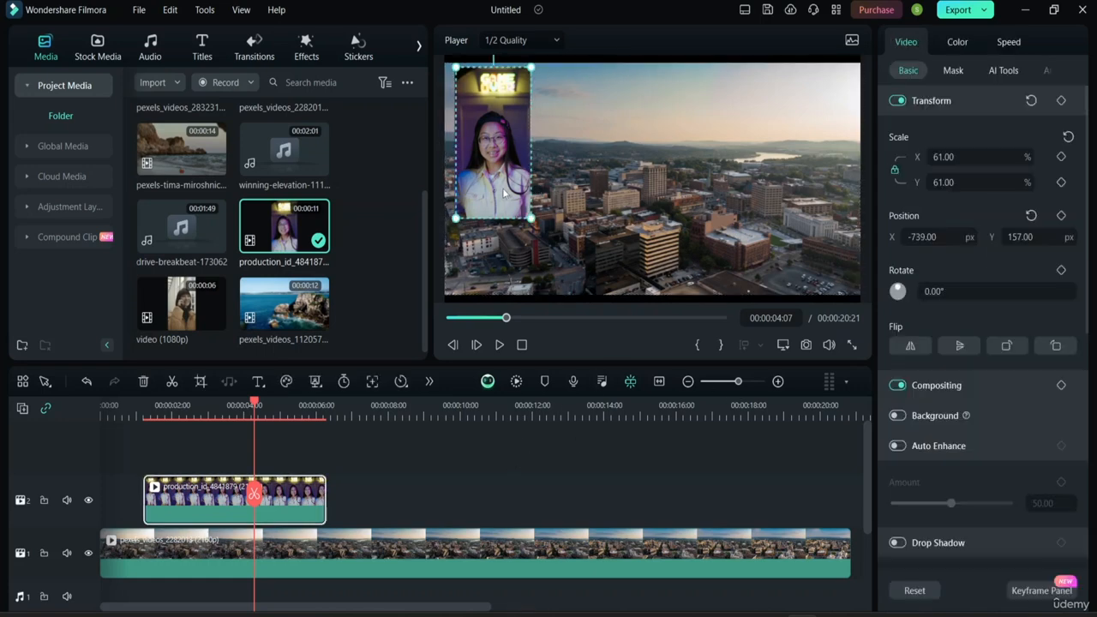
{"action": "left_click", "coordinate": [415, 433]}
Enable a drop shadow on the portrait clip and choose the Projection type after trying Soft and Tiled
{"action": "left_click", "coordinate": [296, 504]}
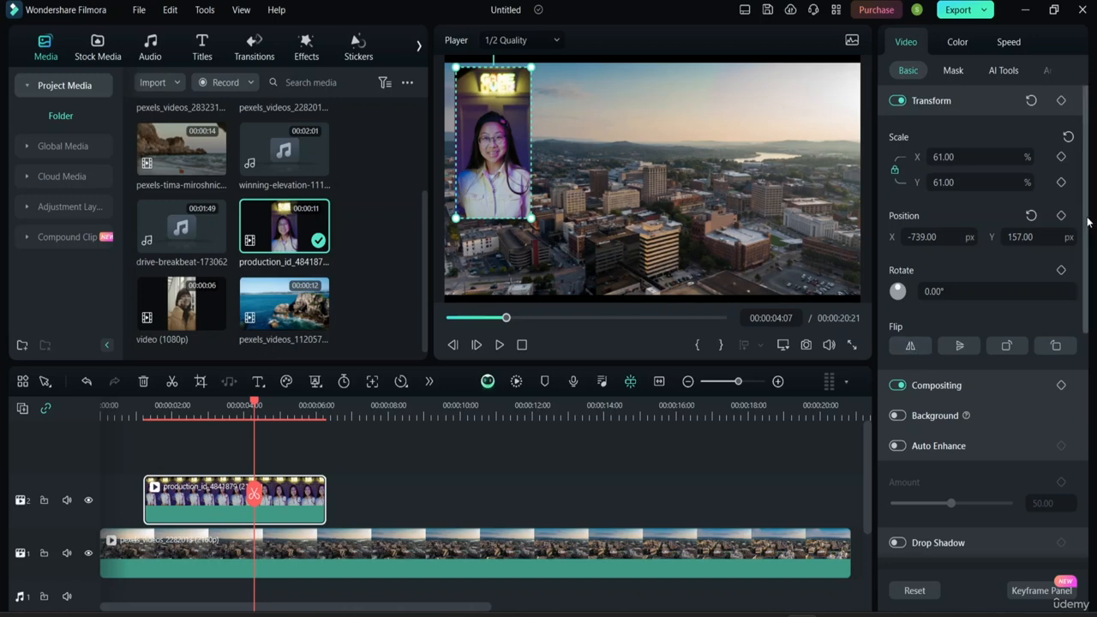
{"action": "left_click_drag", "start_coordinate": [1087, 222], "coordinate": [1094, 512]}
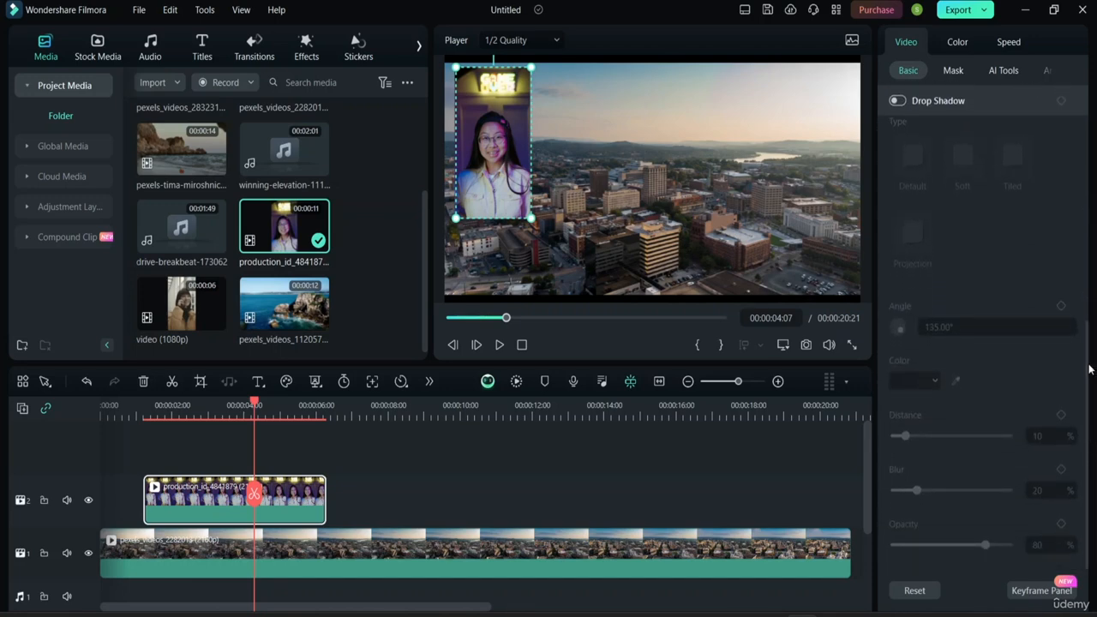
{"action": "left_click_drag", "start_coordinate": [1086, 368], "coordinate": [1091, 301]}
{"action": "scroll", "coordinate": [917, 305], "scroll_direction": "up", "scroll_amount": 2}
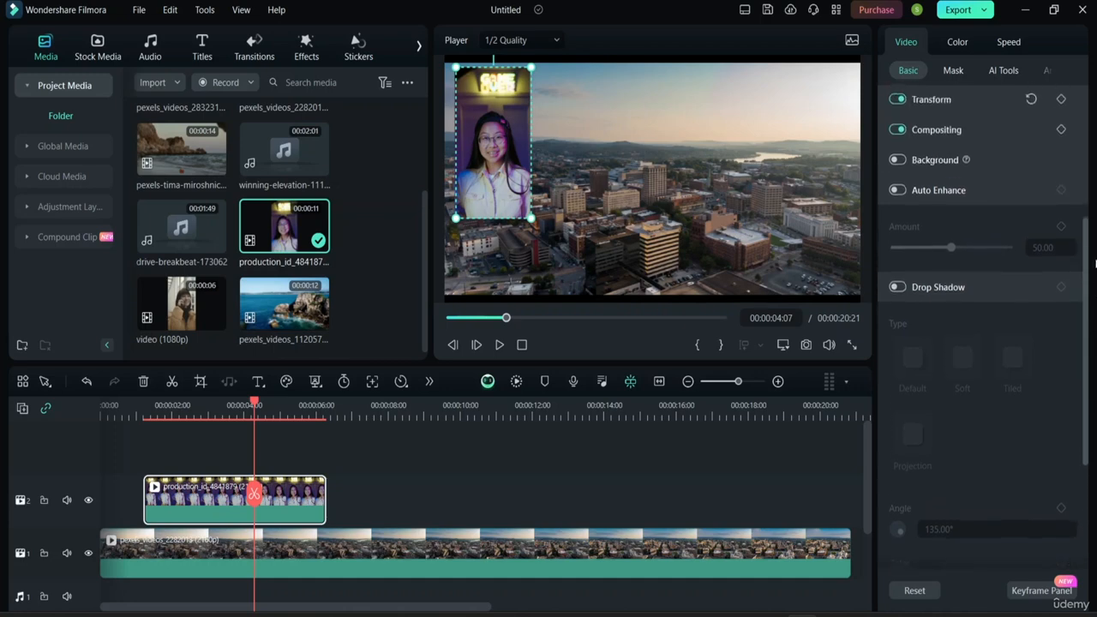
{"action": "left_click", "coordinate": [904, 299]}
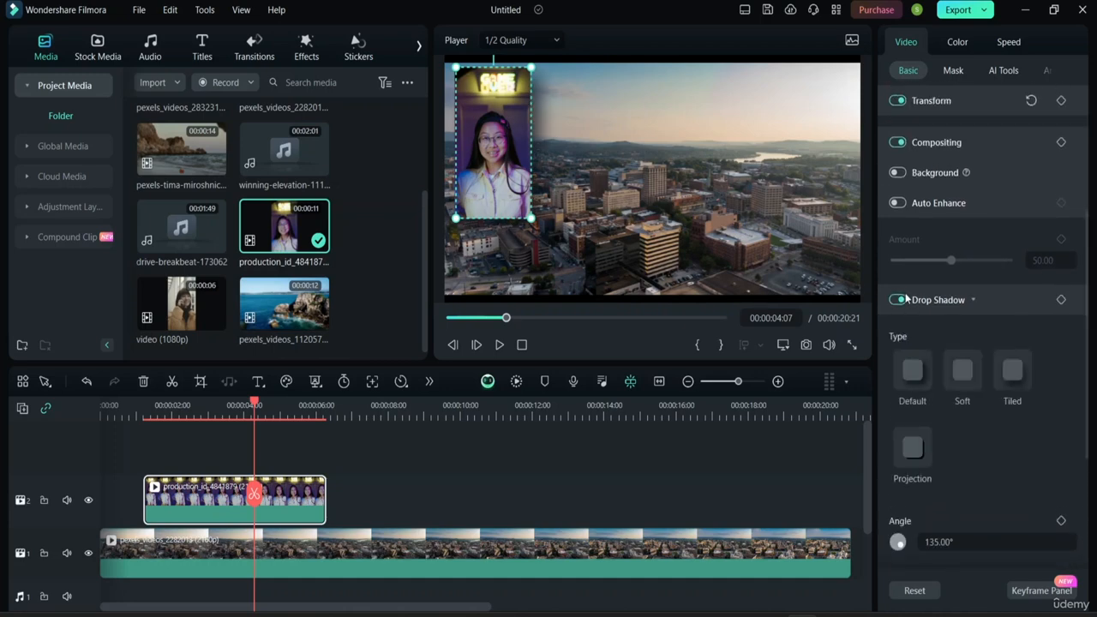
{"action": "left_click", "coordinate": [968, 371]}
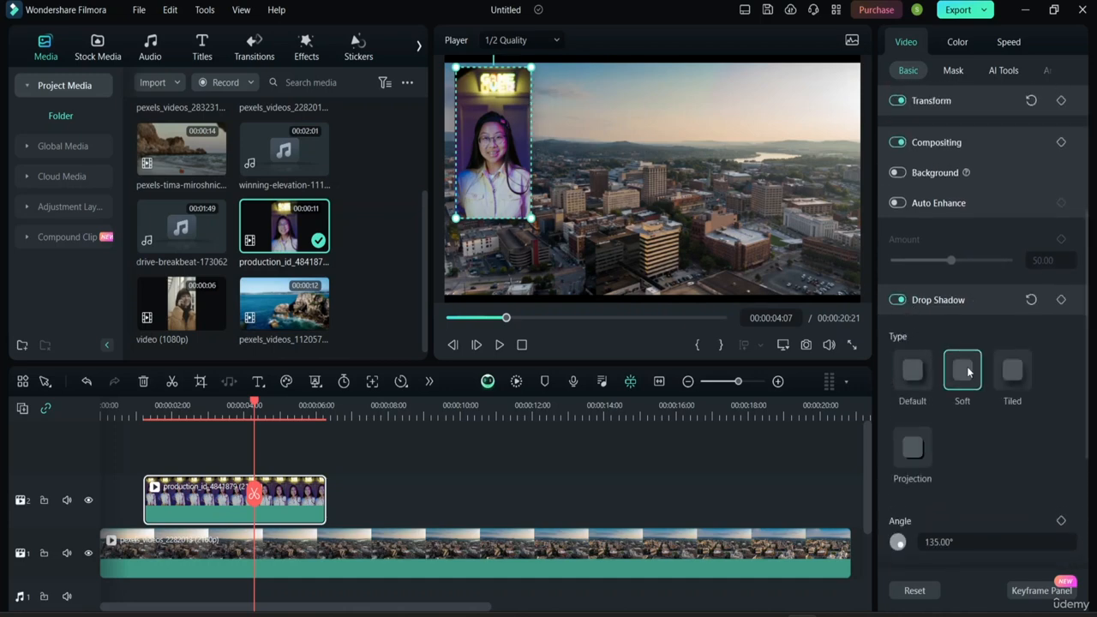
{"action": "left_click", "coordinate": [1012, 371]}
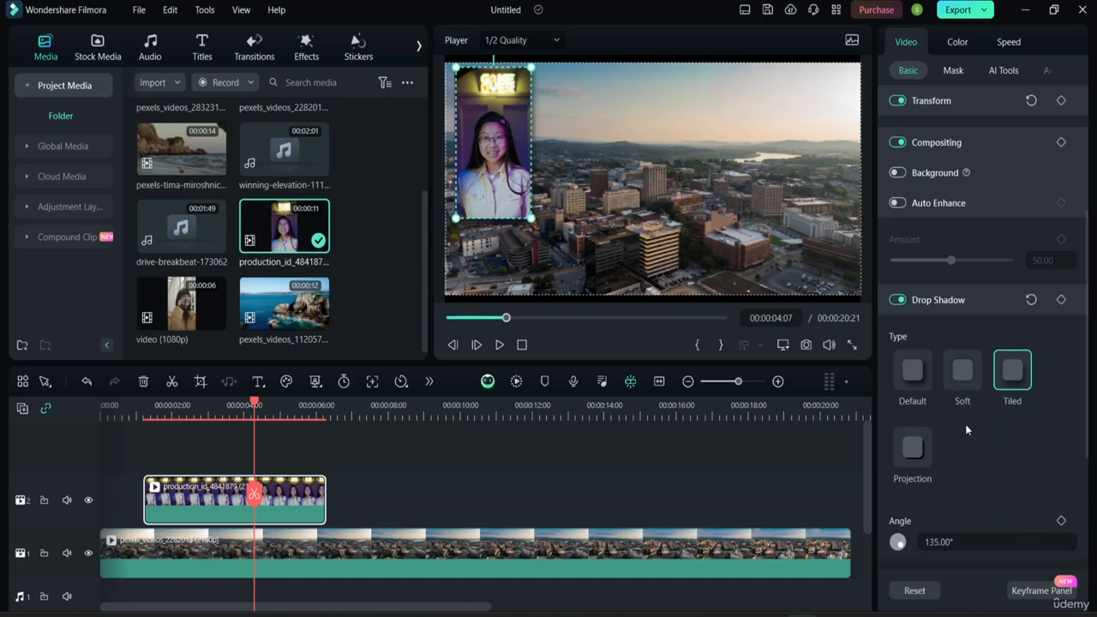
{"action": "left_click", "coordinate": [914, 447]}
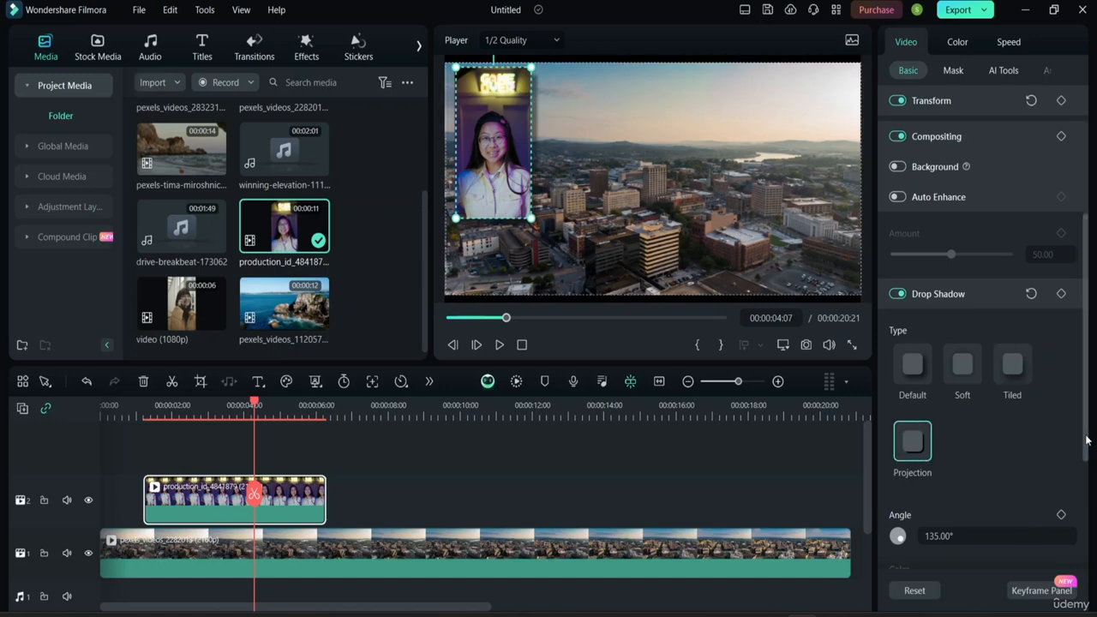
Set the angle of the portrait clip's drop shadow to 108°
{"action": "left_click_drag", "start_coordinate": [1087, 433], "coordinate": [1085, 517]}
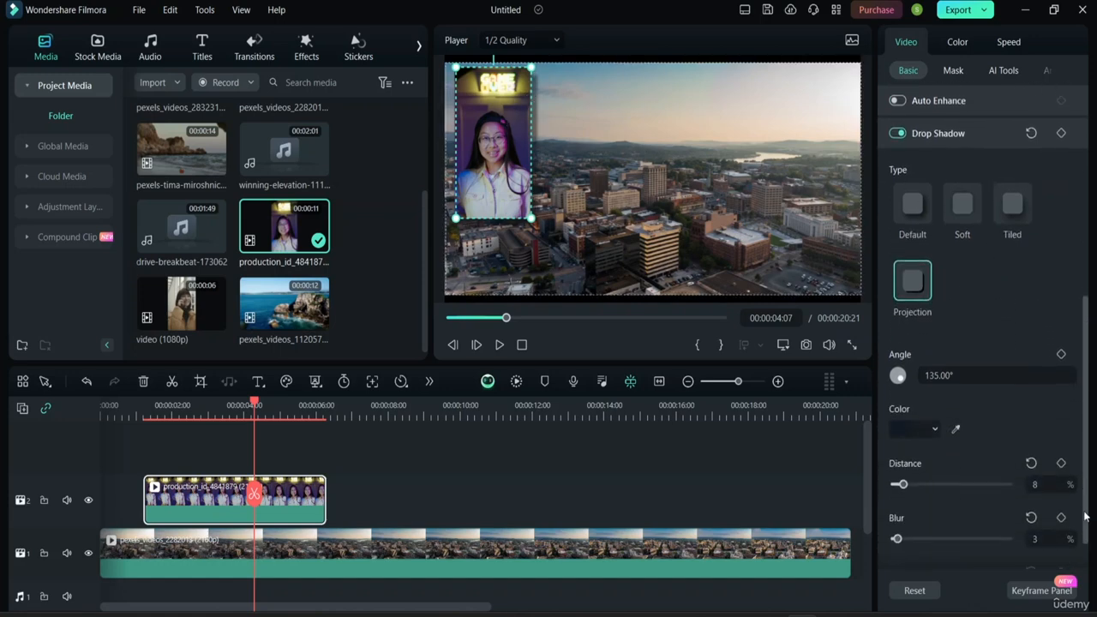
{"action": "double_click", "coordinate": [940, 375]}
{"action": "type", "text": "108"}
{"action": "key", "text": "Return"}
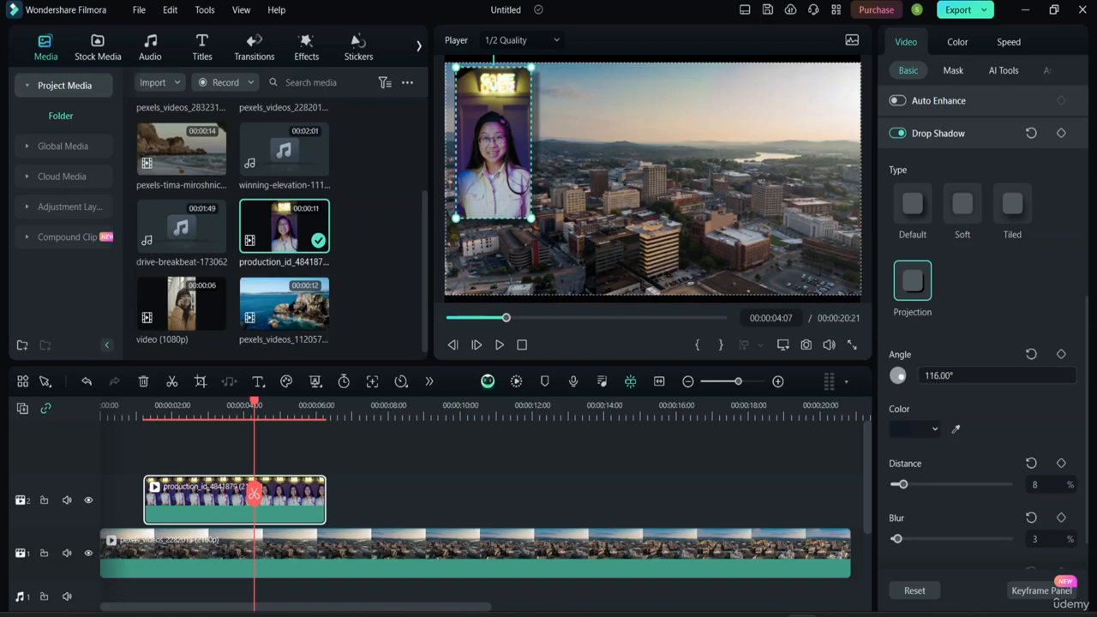
Change the portrait clip's drop shadow color to light blue after trying light pink
{"action": "left_click", "coordinate": [934, 429]}
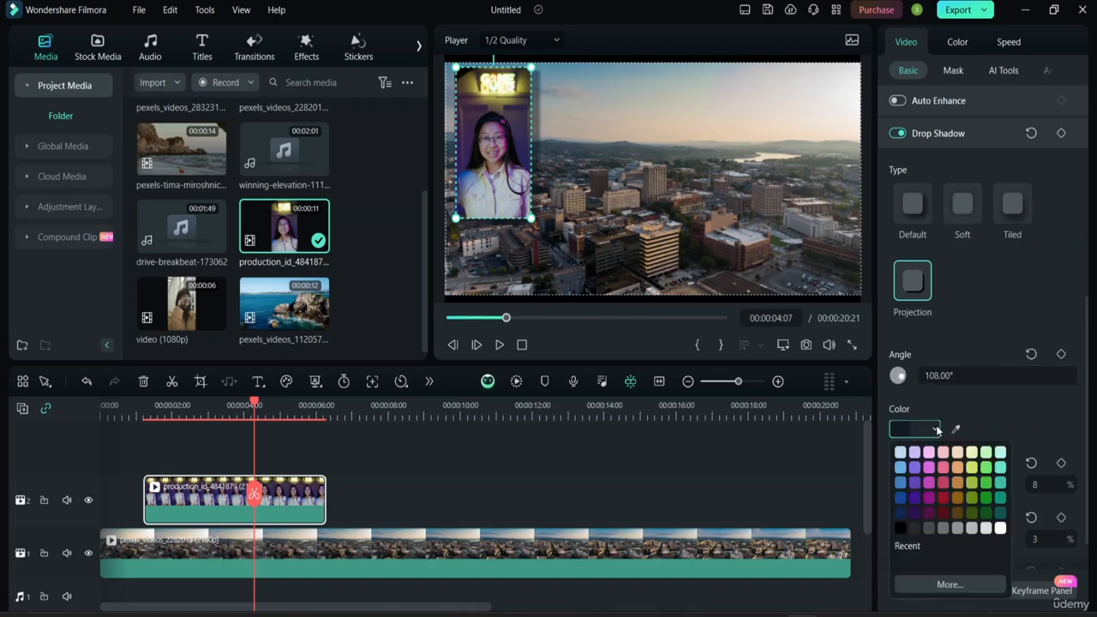
{"action": "left_click", "coordinate": [929, 452]}
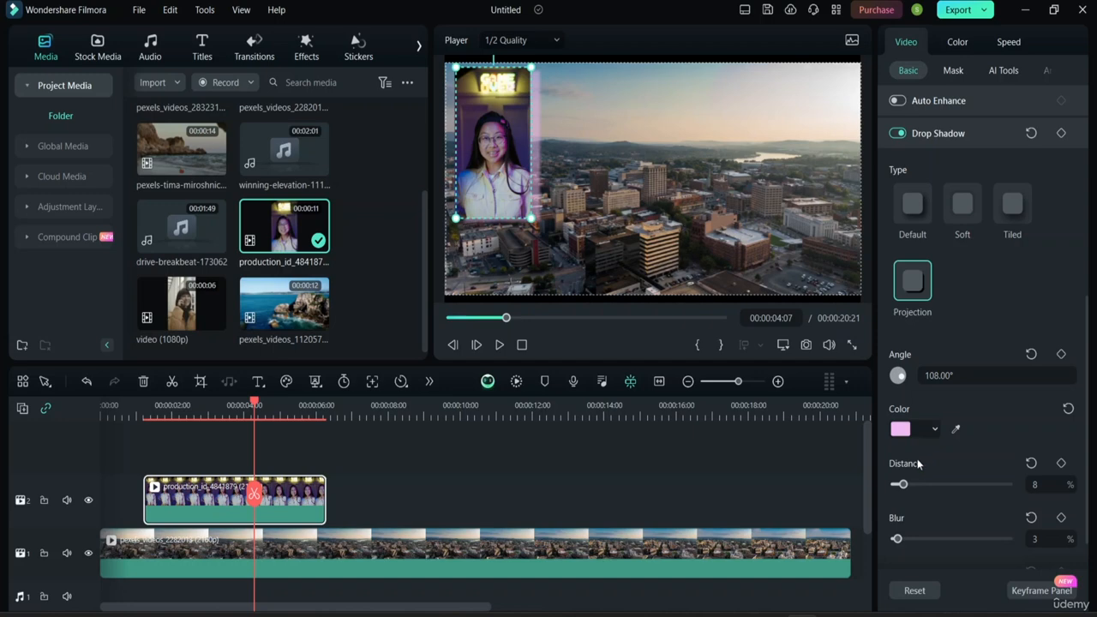
{"action": "left_click", "coordinate": [933, 430]}
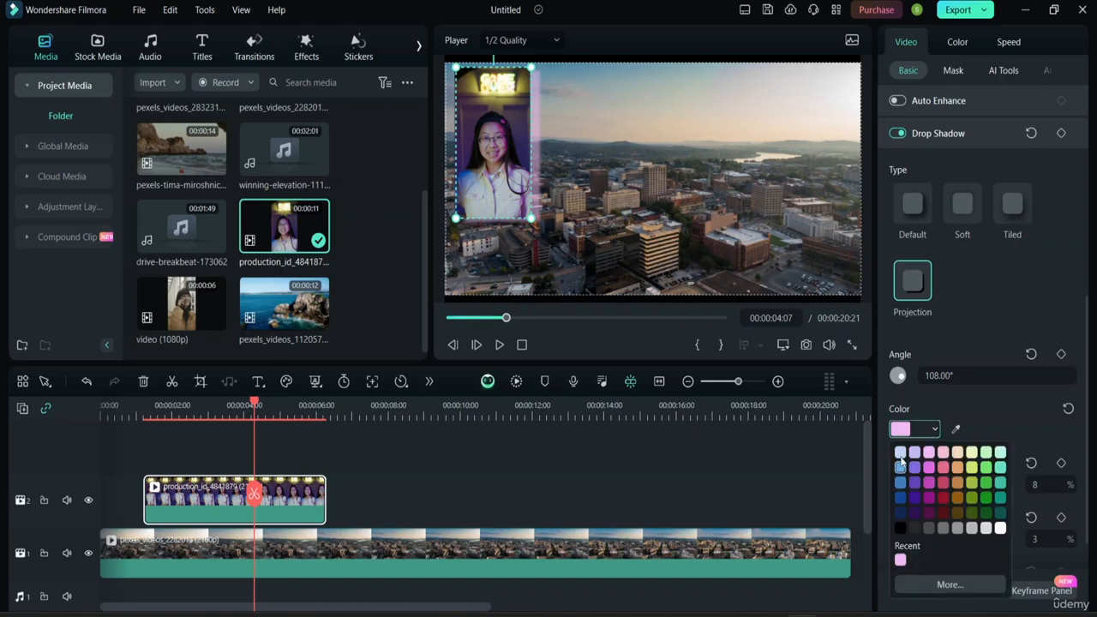
{"action": "left_click", "coordinate": [901, 456]}
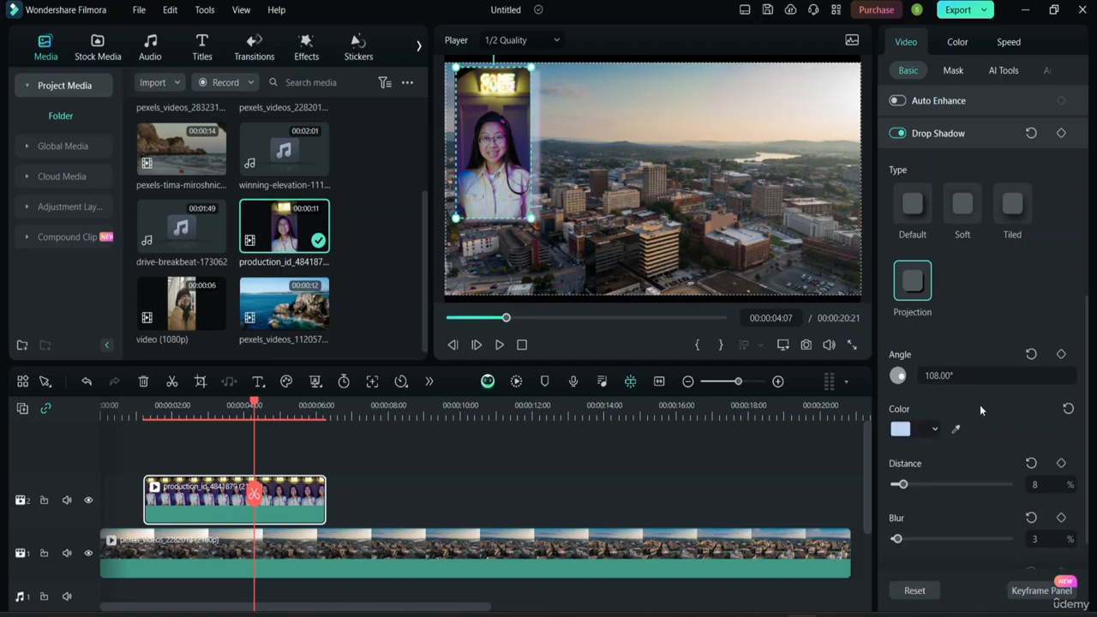
Set the drop shadow's angle to 52° after trying 63°, 37° and 48°
{"action": "double_click", "coordinate": [934, 376]}
{"action": "type", "text": "63"}
{"action": "key", "text": "Return"}
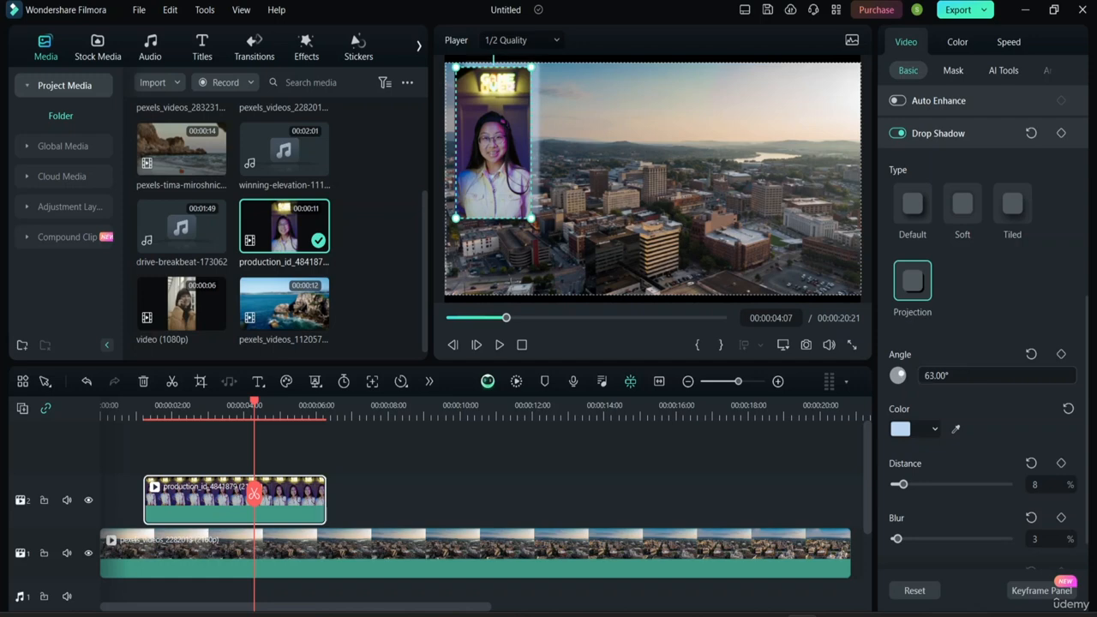
{"action": "type", "text": "37"}
{"action": "key", "text": "Return"}
{"action": "type", "text": "48"}
{"action": "key", "text": "Return"}
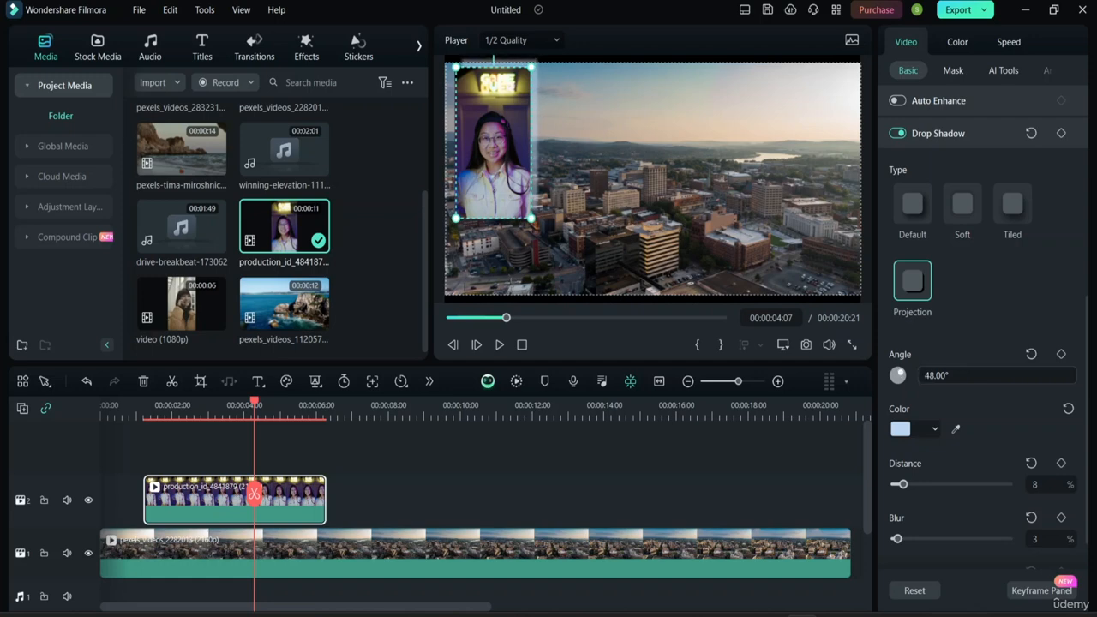
{"action": "type", "text": "52"}
{"action": "key", "text": "Return"}
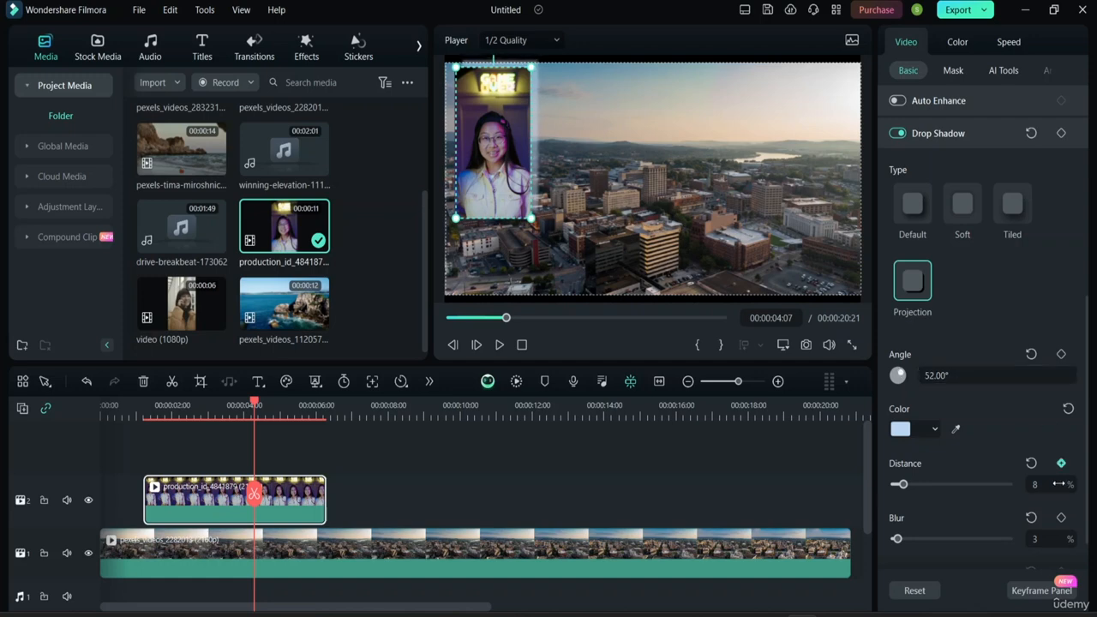
Set the drop shadow's distance to 6% and blur to 8%, and reduce its opacity slightly
{"action": "left_click_drag", "start_coordinate": [905, 485], "coordinate": [903, 486]}
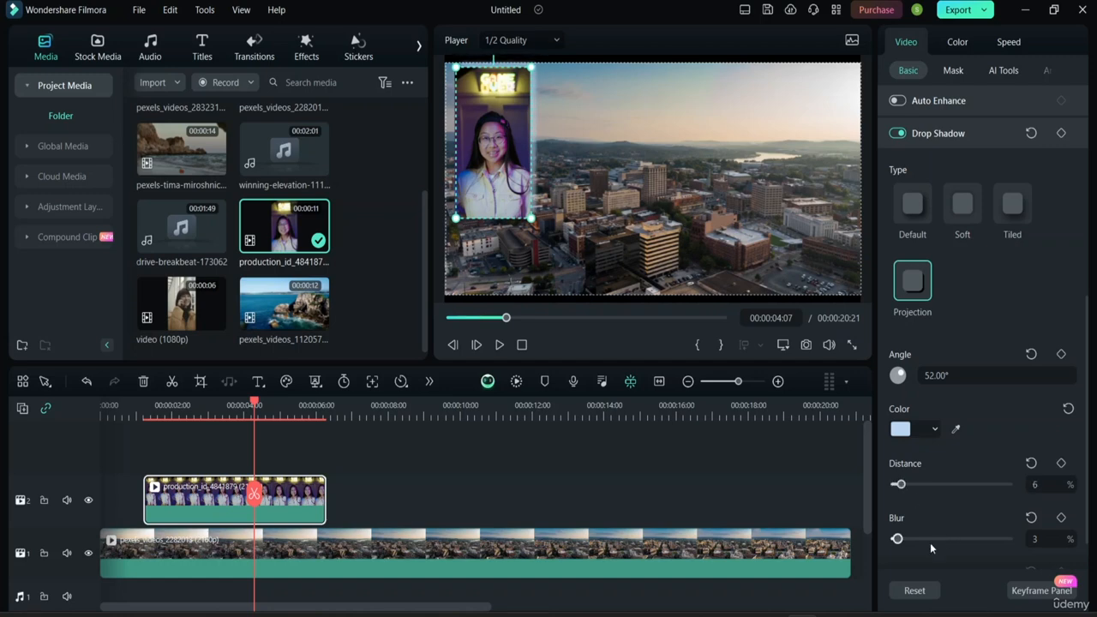
{"action": "left_click_drag", "start_coordinate": [900, 541], "coordinate": [906, 543]}
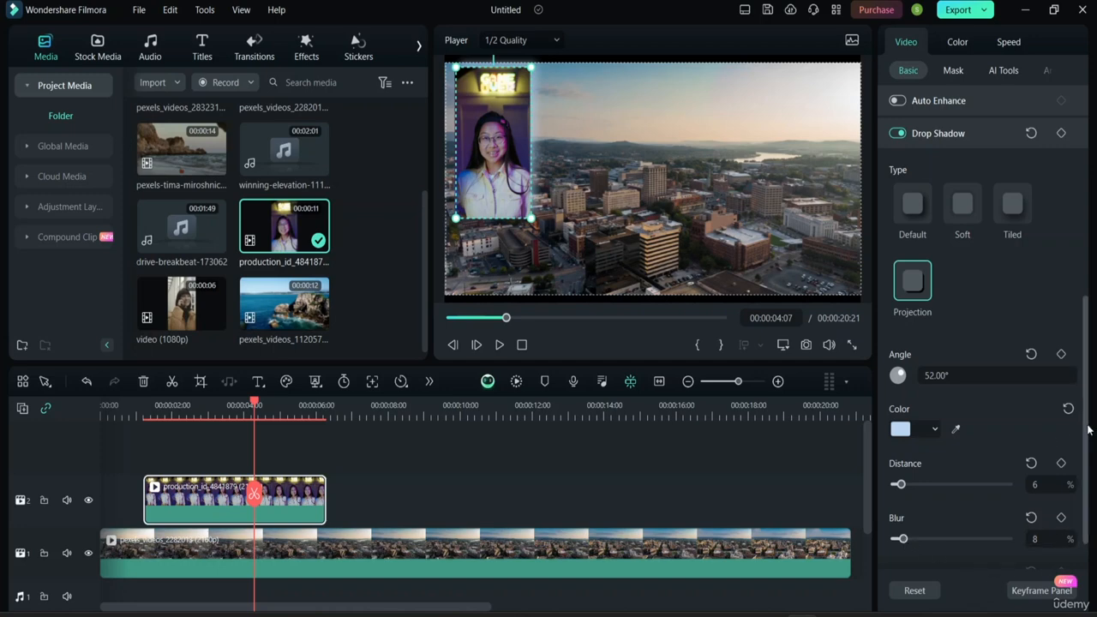
{"action": "scroll", "coordinate": [1087, 433], "scroll_direction": "down", "scroll_amount": 1}
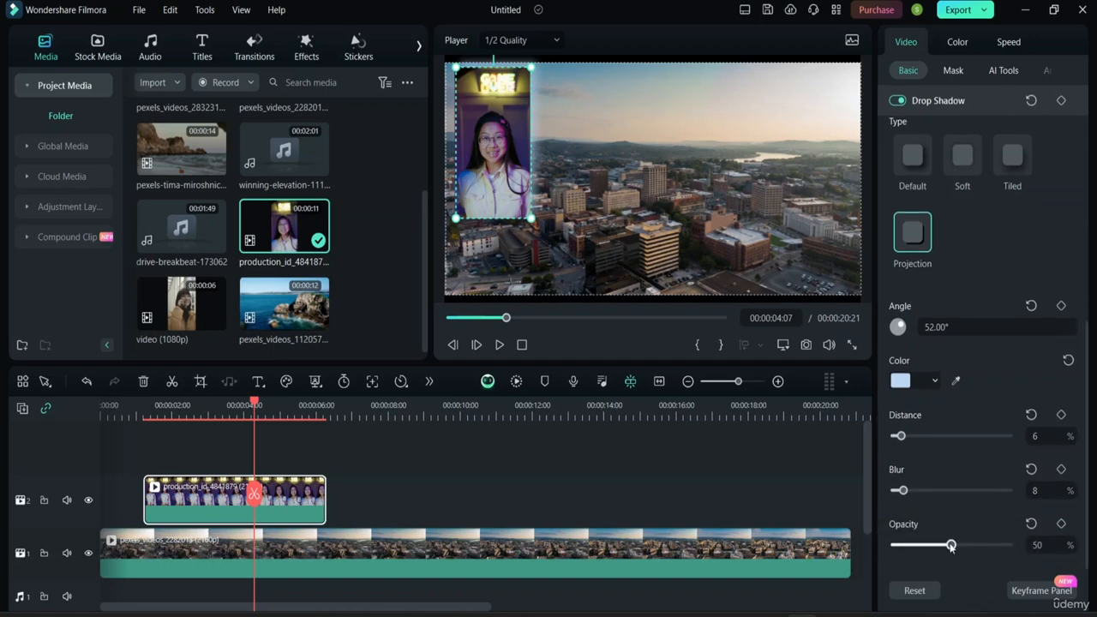
{"action": "mouse_move", "coordinate": [951, 546]}
{"action": "left_mouse_down"}
{"action": "mouse_move", "coordinate": [972, 547]}
{"action": "mouse_move", "coordinate": [948, 547]}
{"action": "left_mouse_up"}
Preview the available compositing blend modes on the portrait clip, keeping the blend mode at Normal
{"action": "scroll", "coordinate": [1095, 424], "scroll_direction": "up", "scroll_amount": 5}
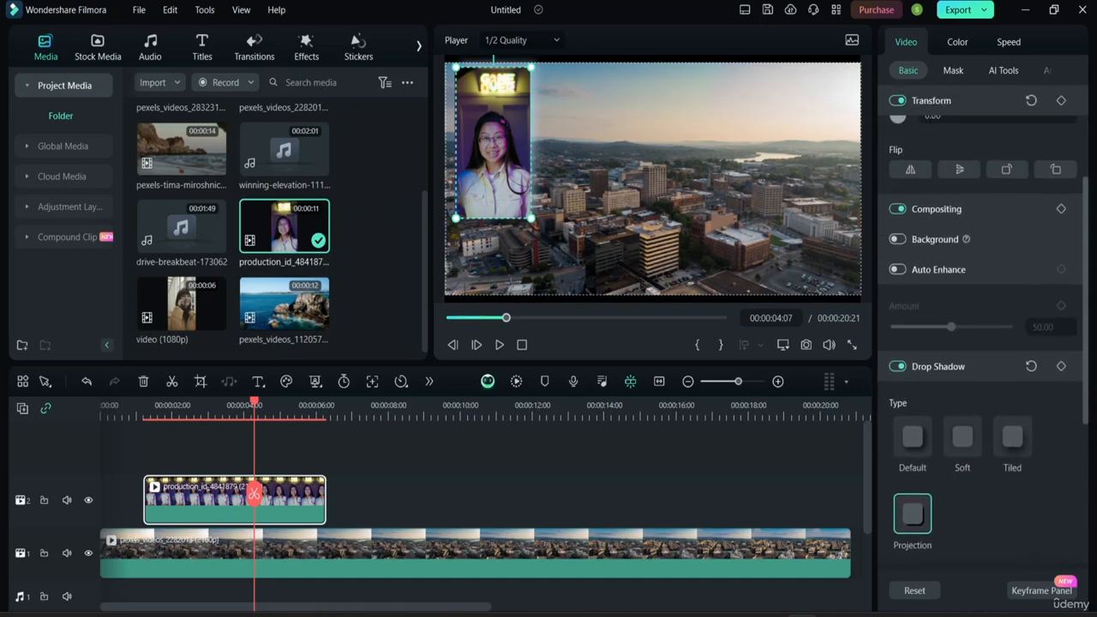
{"action": "scroll", "coordinate": [1095, 228], "scroll_direction": "up", "scroll_amount": 2}
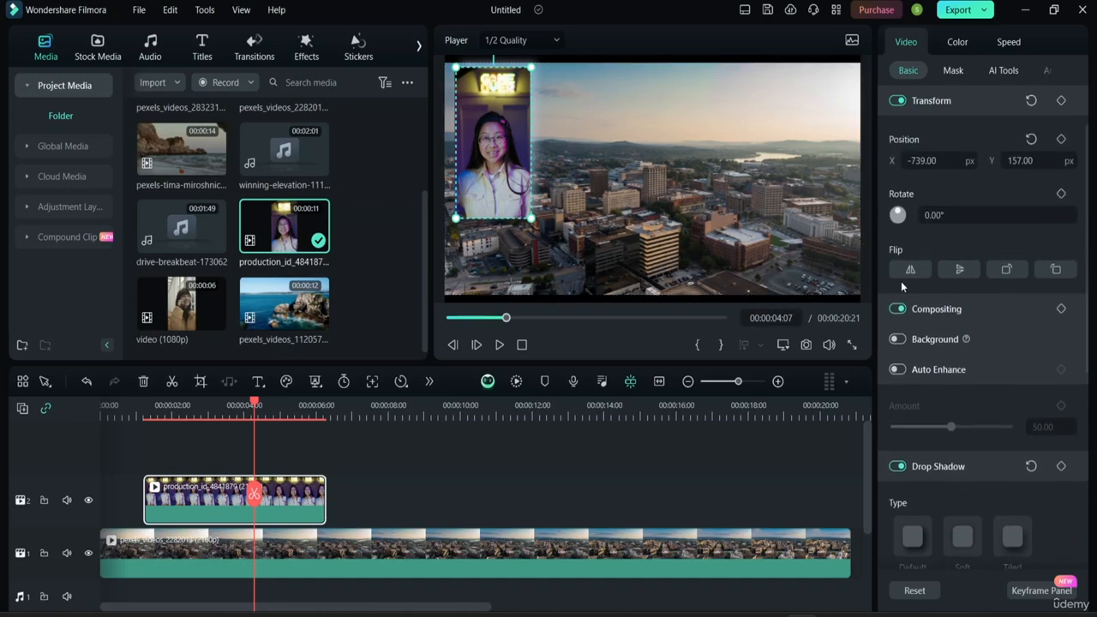
{"action": "left_click", "coordinate": [932, 311]}
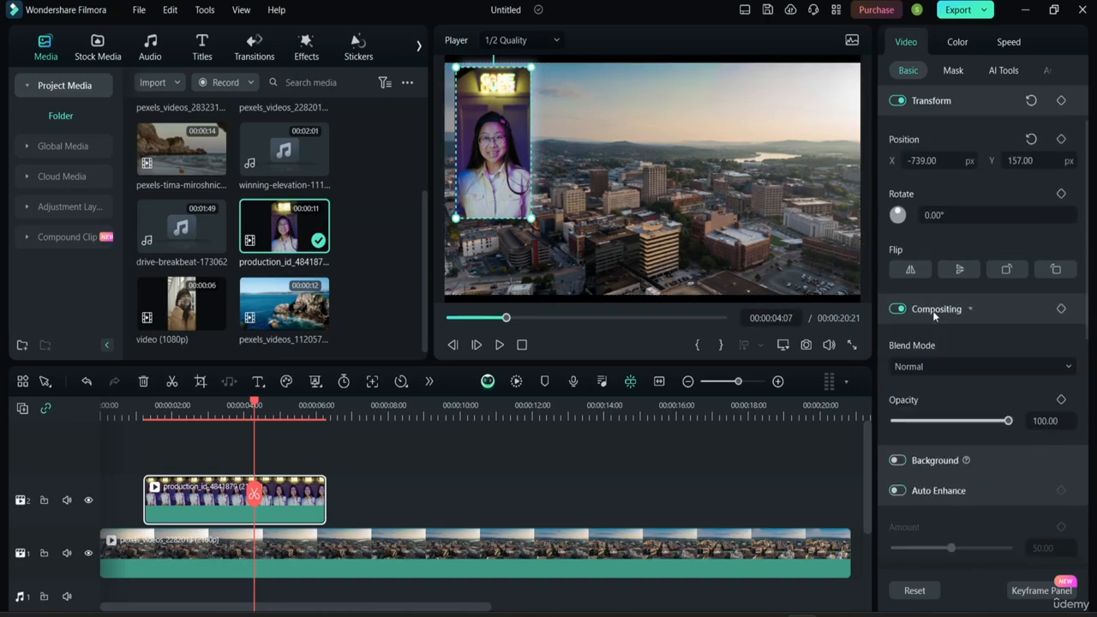
{"action": "left_click", "coordinate": [1012, 371]}
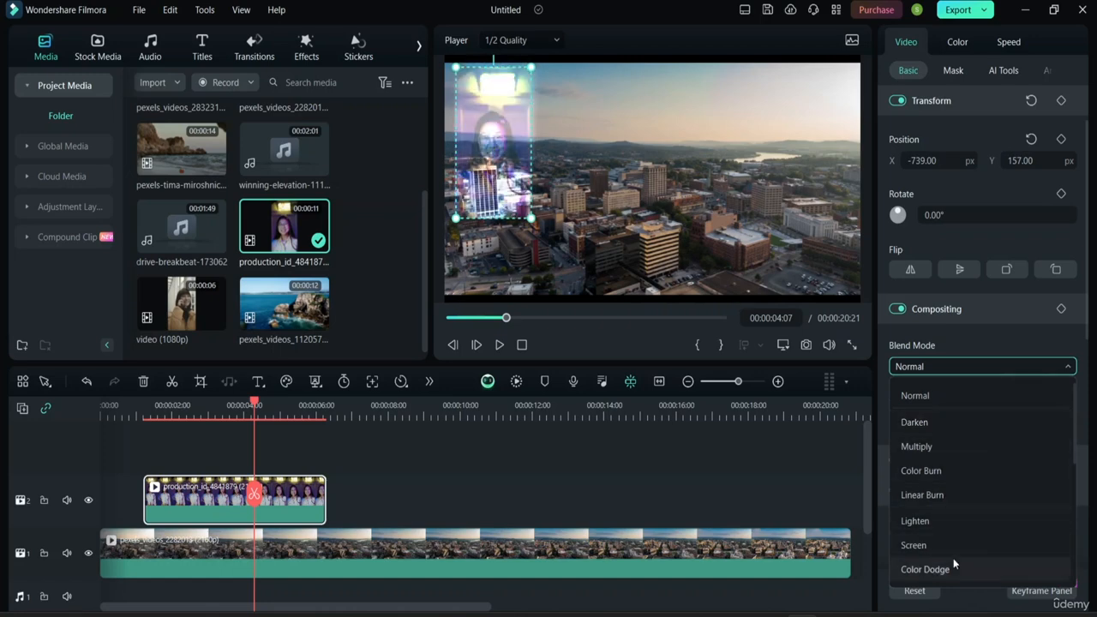
{"action": "scroll", "coordinate": [953, 558], "scroll_direction": "down", "scroll_amount": 1}
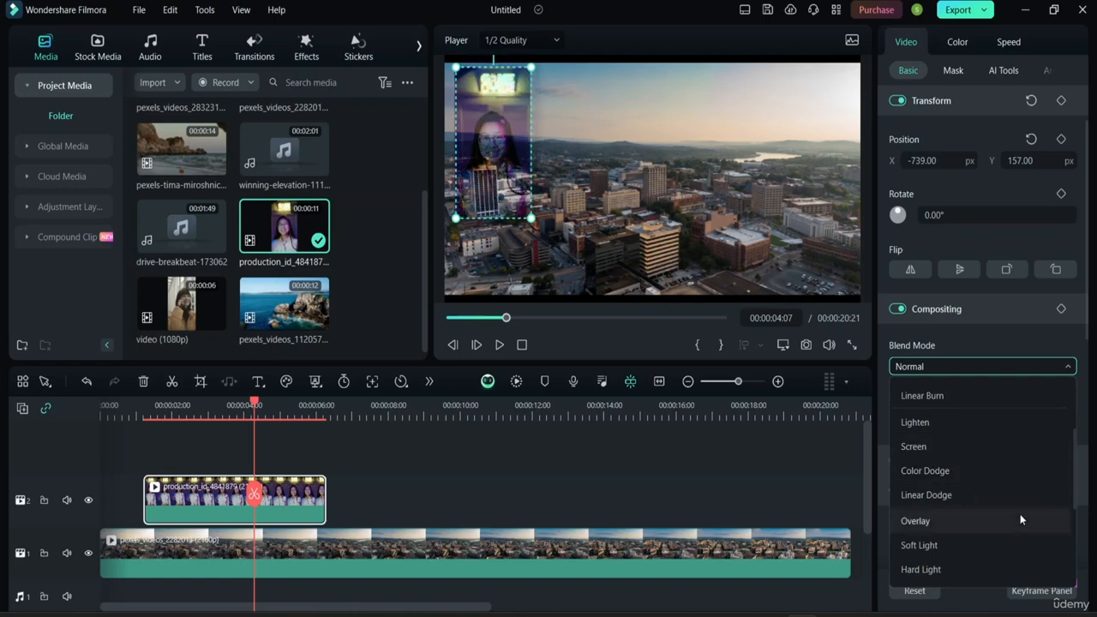
{"action": "left_click", "coordinate": [1020, 360]}
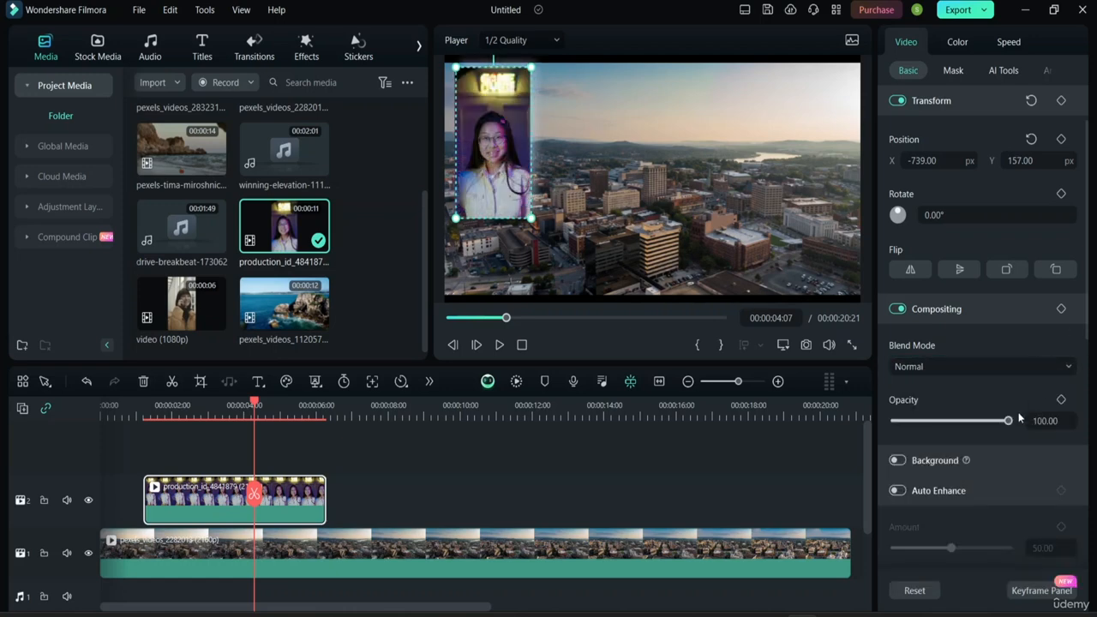
{"action": "left_click", "coordinate": [972, 490]}
{"action": "left_click", "coordinate": [942, 488]}
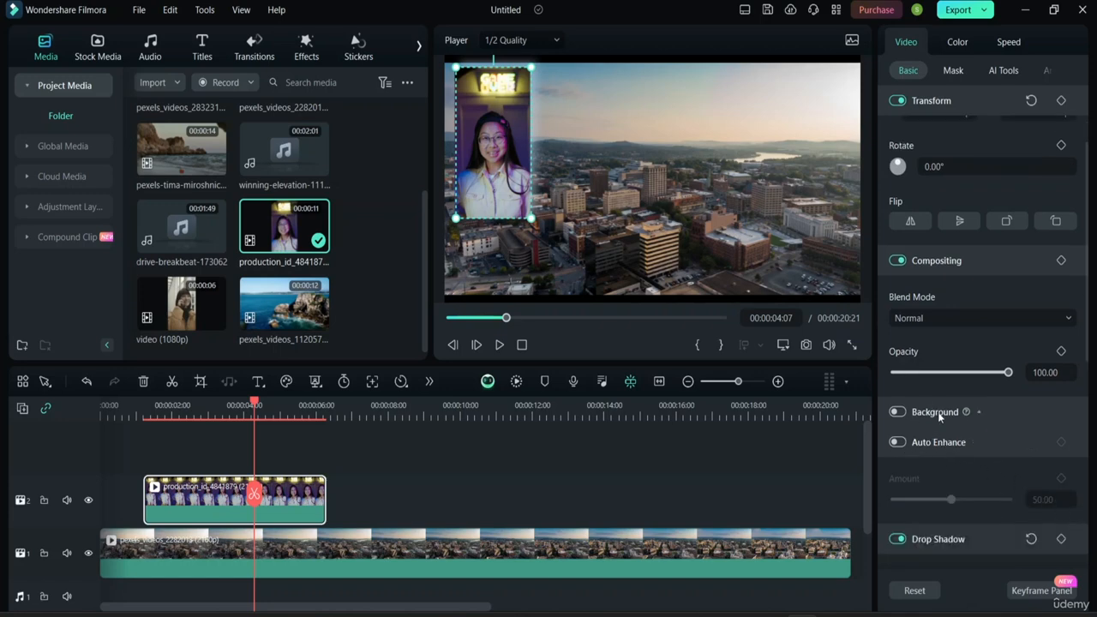
Try the Blur, Color and Pattern background types on the portrait clip, and turn the background back off
{"action": "left_click", "coordinate": [938, 411]}
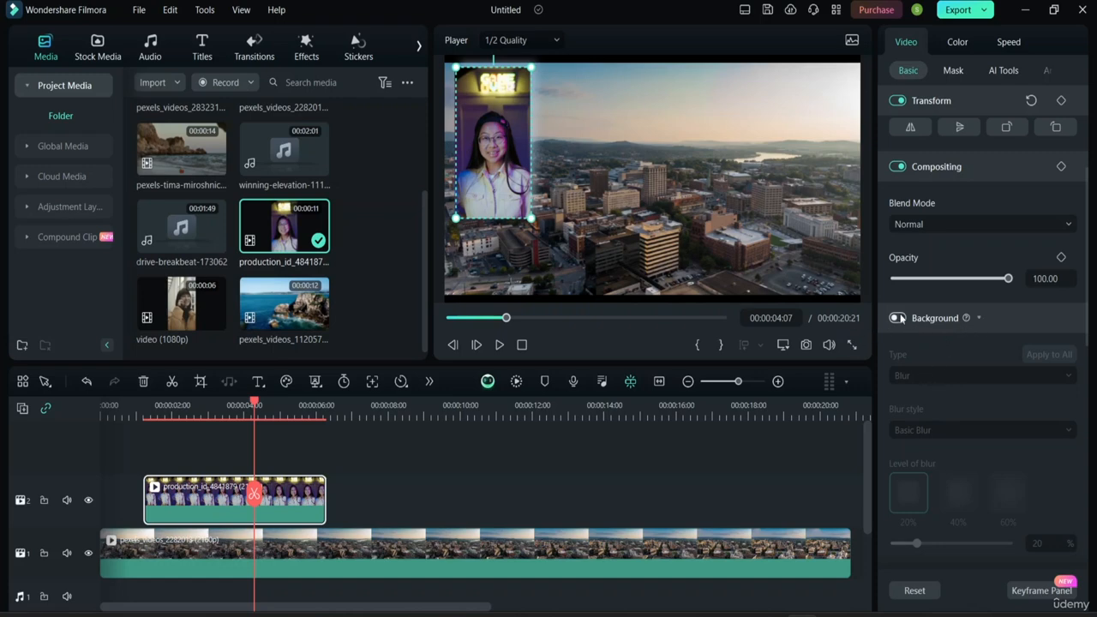
{"action": "left_click", "coordinate": [897, 318]}
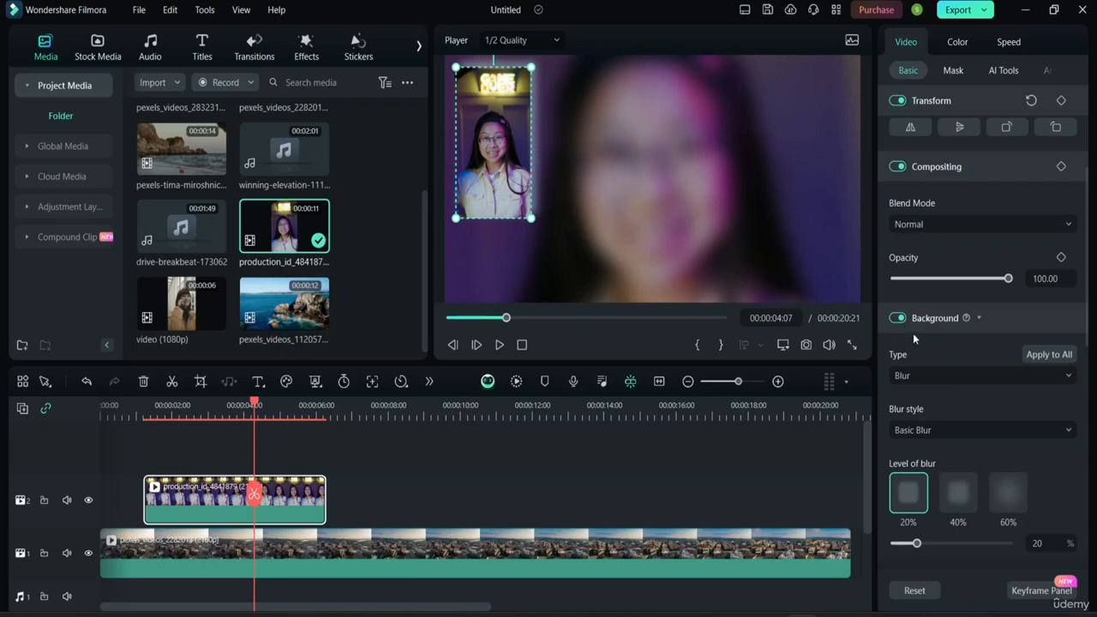
{"action": "left_click", "coordinate": [1004, 377]}
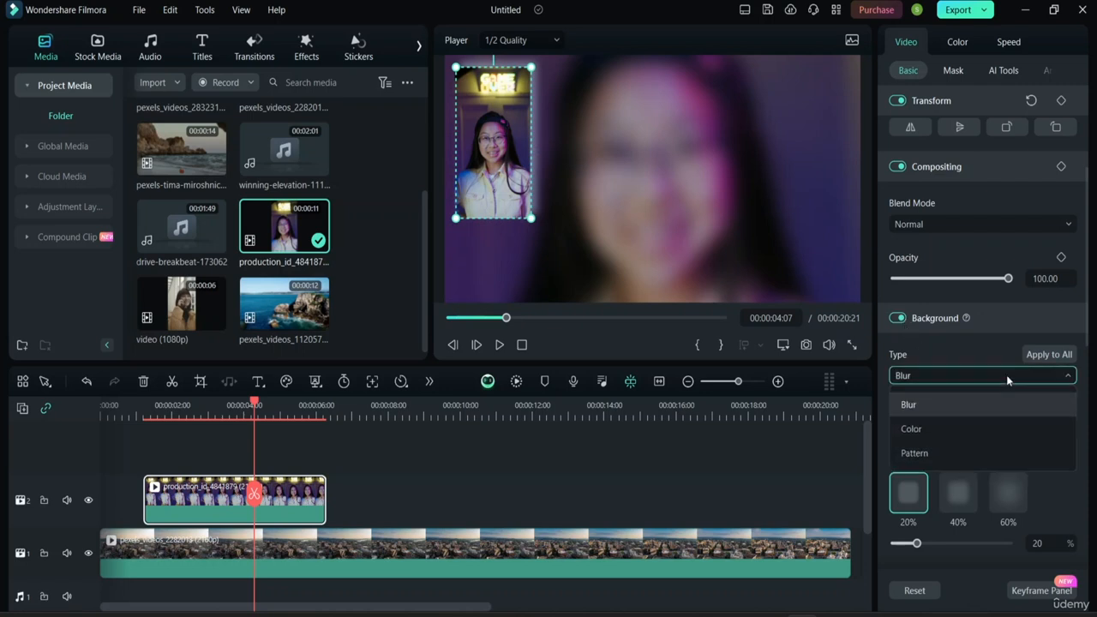
{"action": "left_click", "coordinate": [971, 431]}
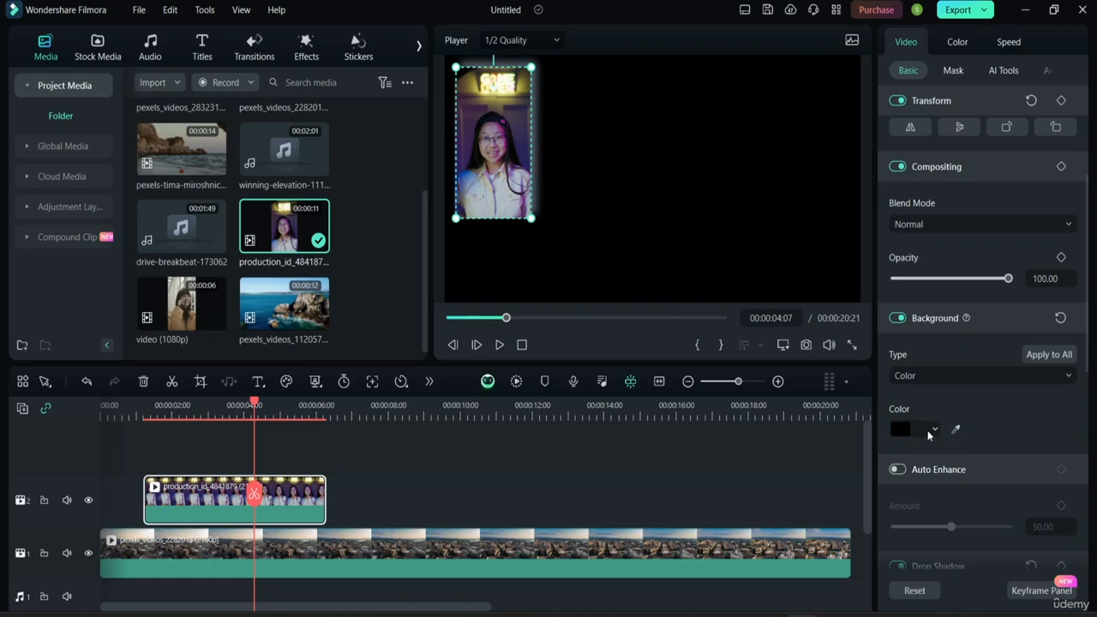
{"action": "left_click", "coordinate": [982, 370]}
{"action": "left_click", "coordinate": [951, 454]}
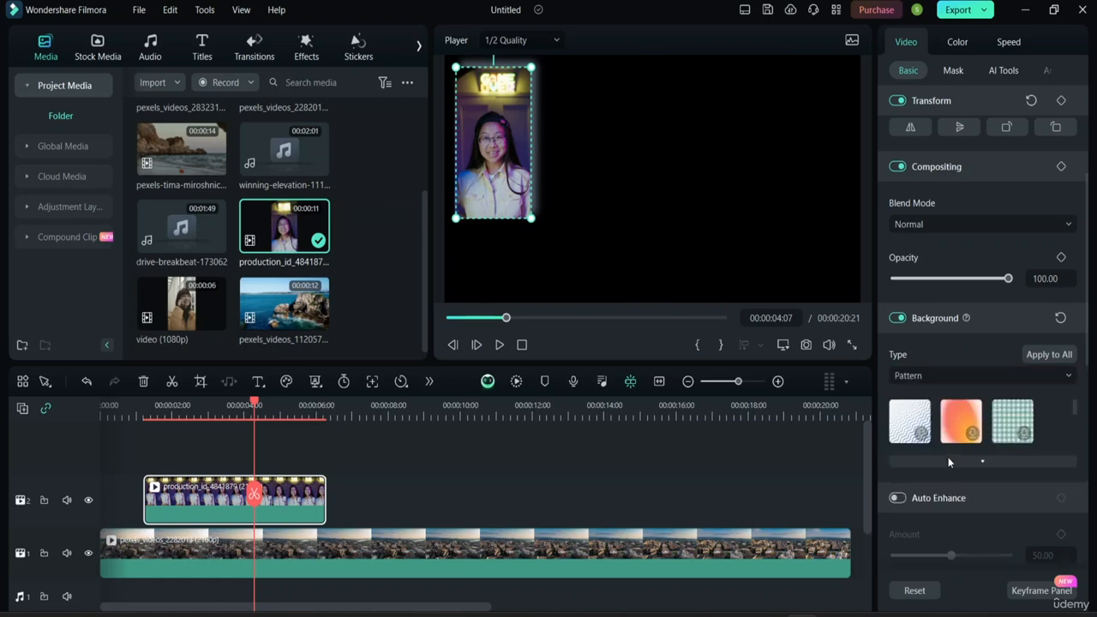
{"action": "left_click", "coordinate": [972, 367]}
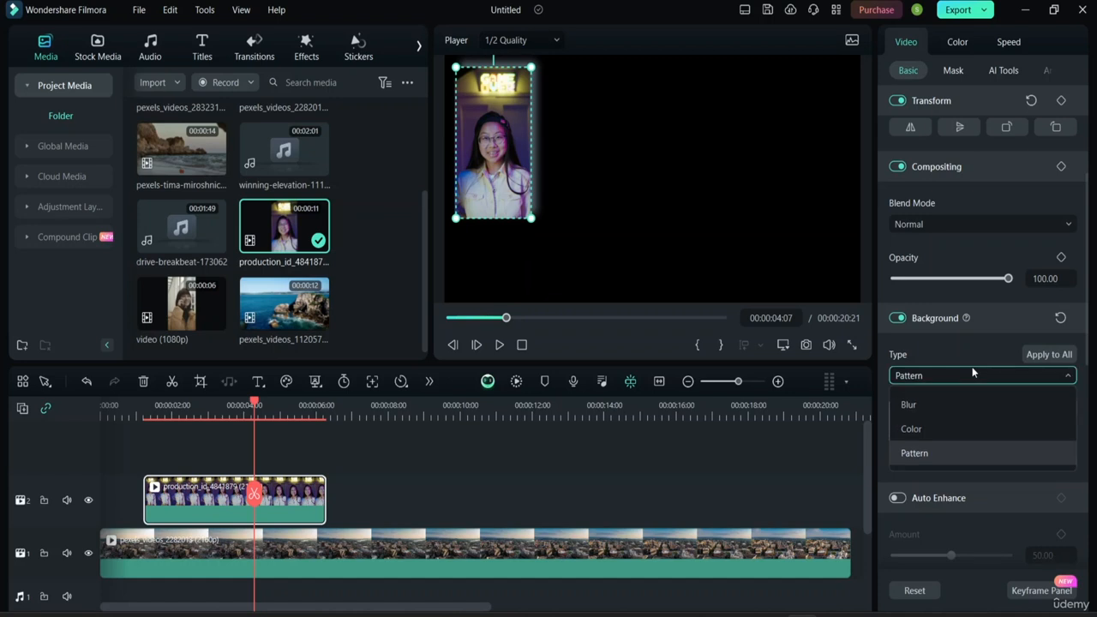
{"action": "left_click", "coordinate": [972, 367]}
{"action": "left_click", "coordinate": [899, 319]}
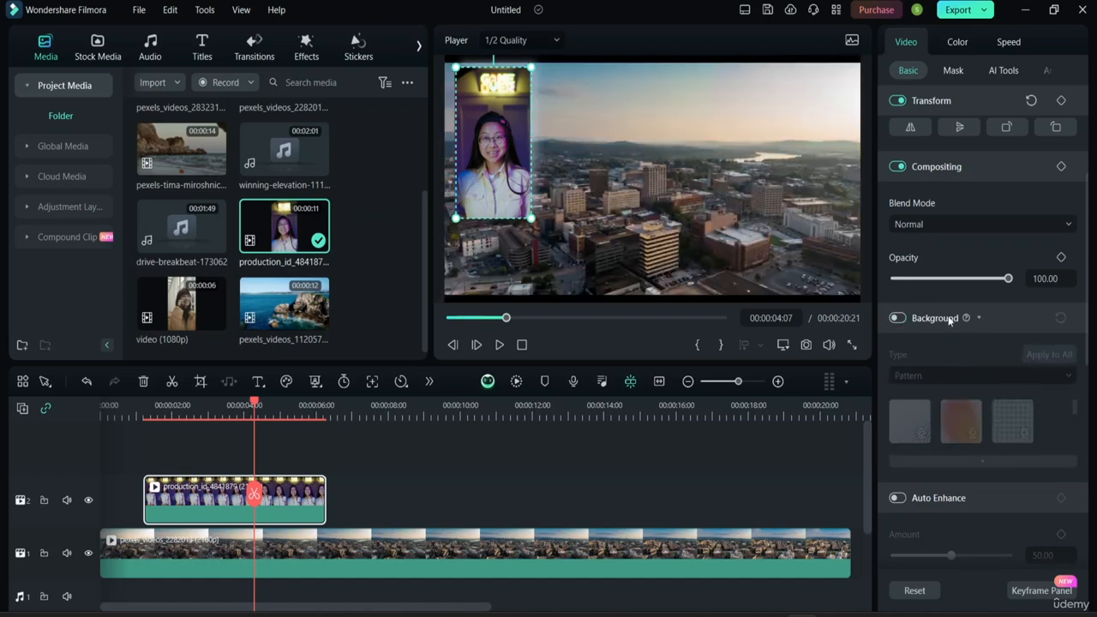
{"action": "left_click", "coordinate": [949, 321]}
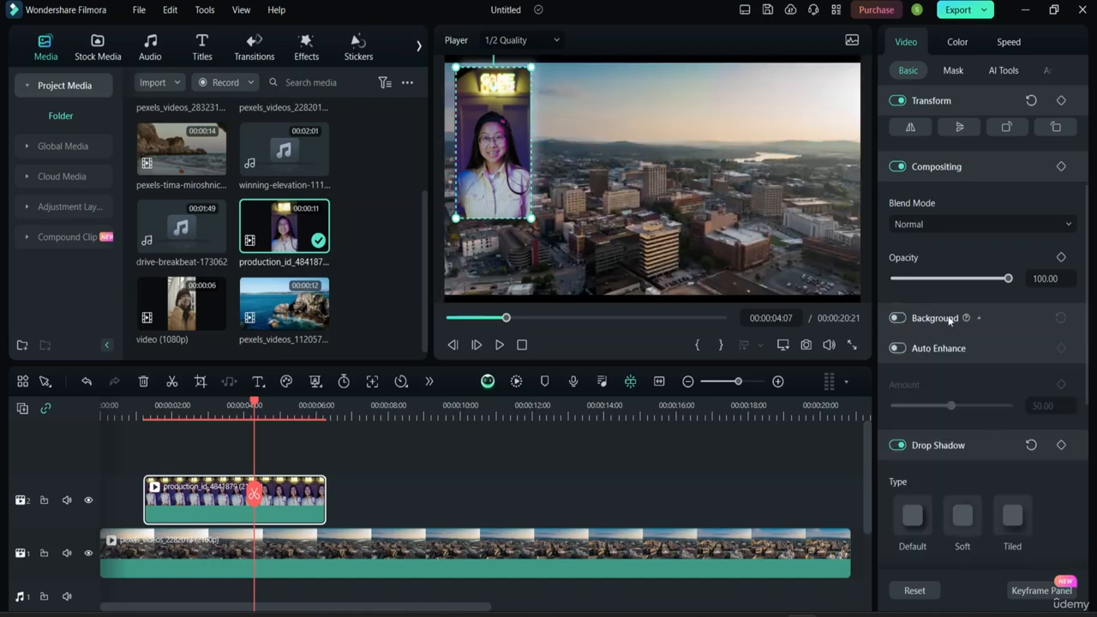
Look through the mask and AI options, and try to apply the Fade In preset animation to the portrait clip
{"action": "left_click", "coordinate": [953, 71]}
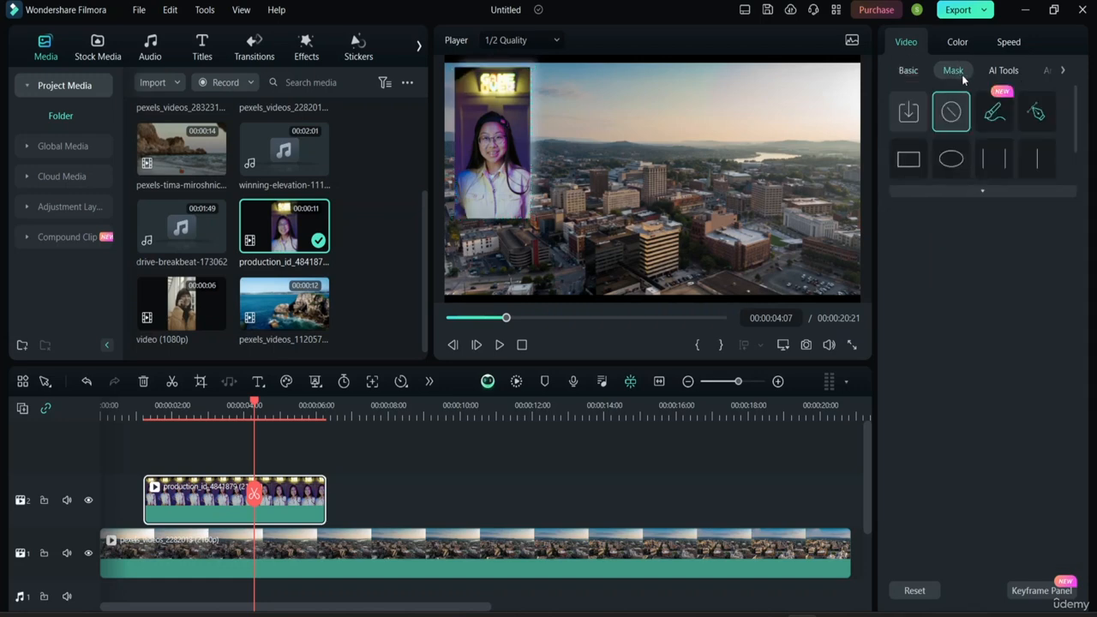
{"action": "left_click", "coordinate": [1002, 72]}
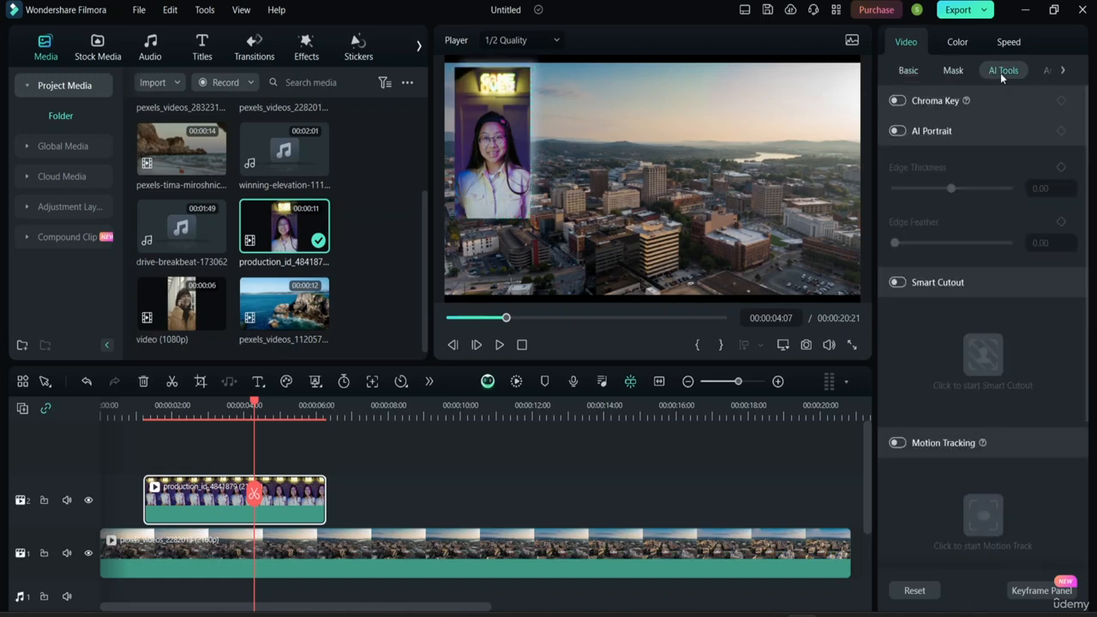
{"action": "left_click", "coordinate": [1047, 72]}
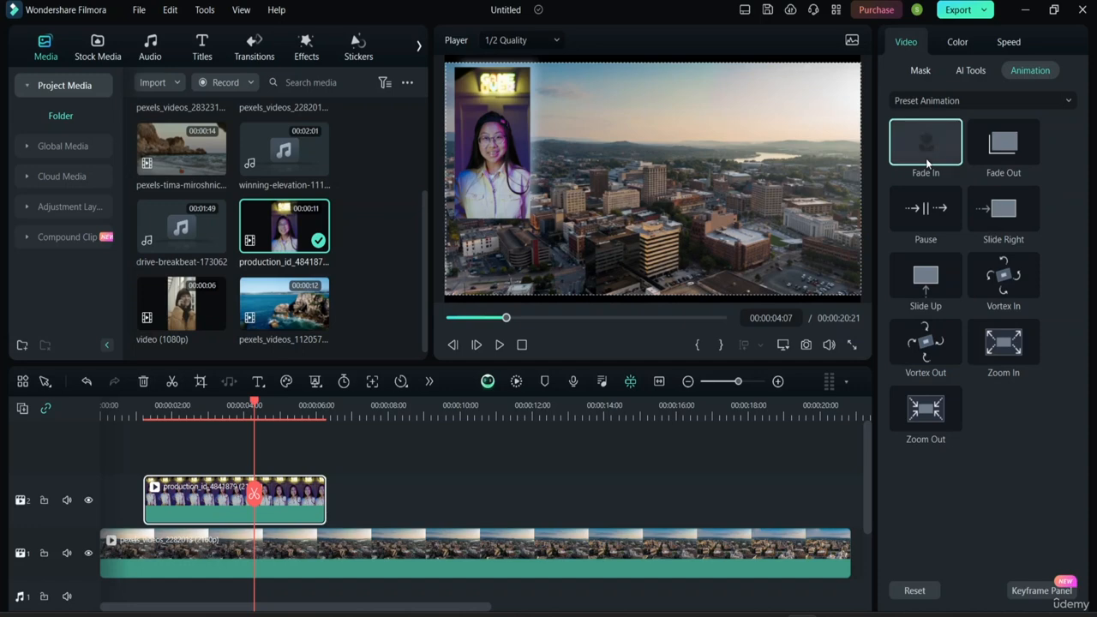
{"action": "left_click_drag", "start_coordinate": [928, 140], "coordinate": [146, 474]}
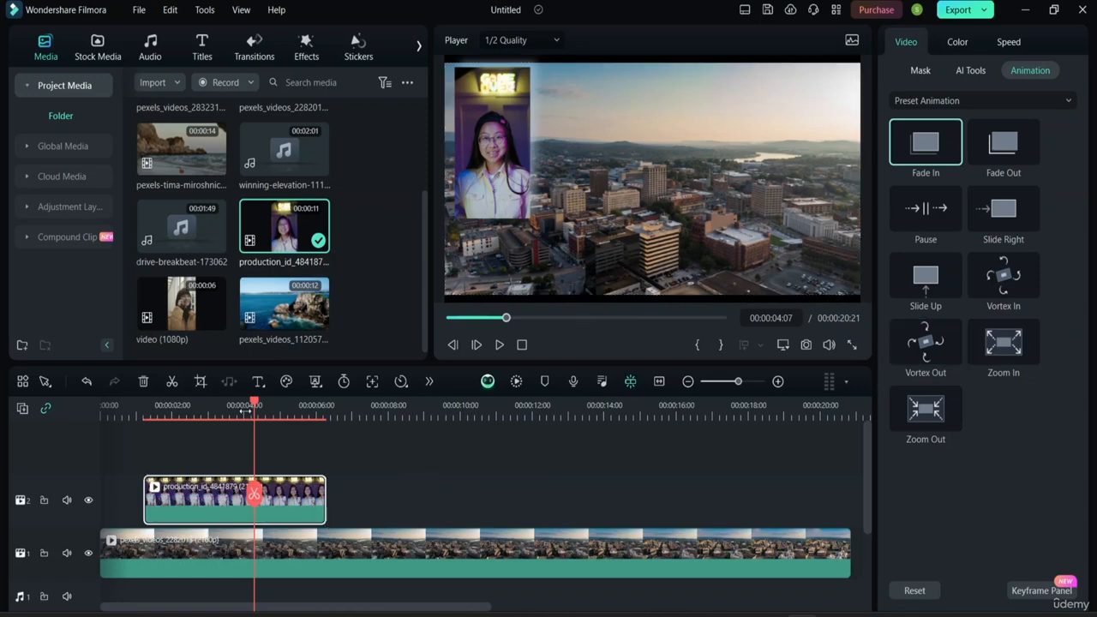
Preview the portrait clip's entrance from the start of the timeline to about 00:00:03:01
{"action": "left_click_drag", "start_coordinate": [253, 401], "coordinate": [47, 409]}
{"action": "key", "text": "space"}
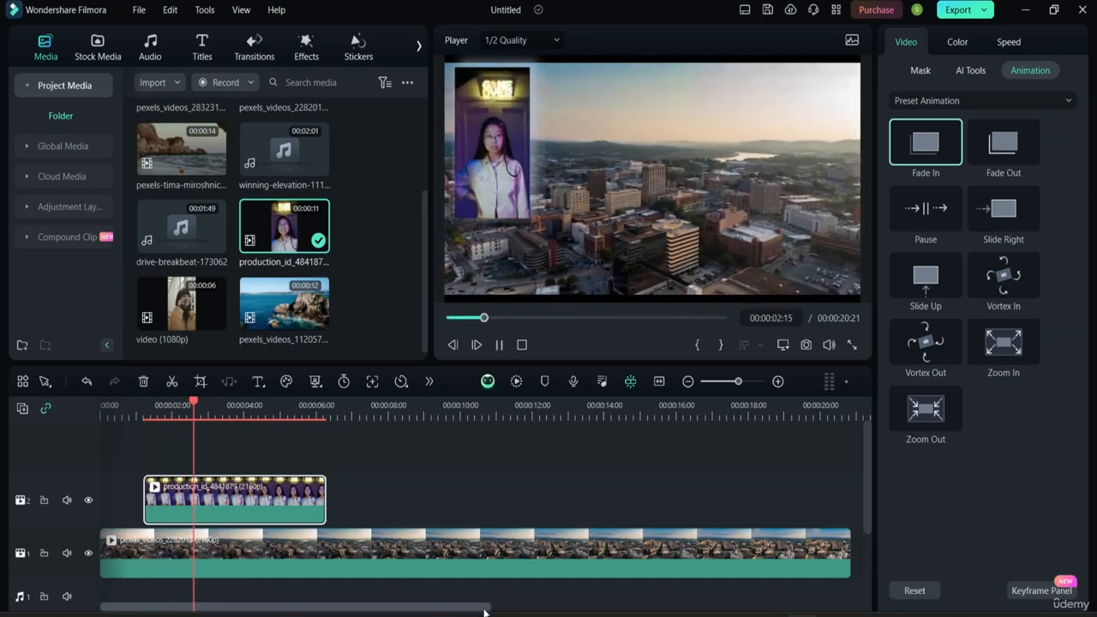
{"action": "key", "text": "space"}
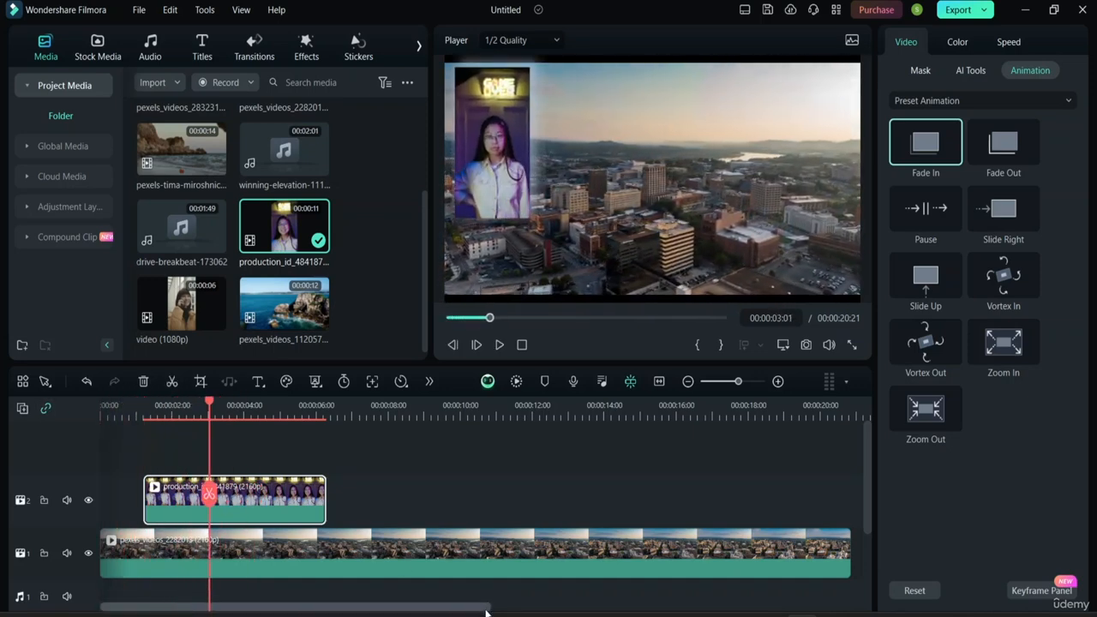
Apply the Fade In preset animation to the portrait clip and play the timeline from 00:00:00:08 to 00:00:05:08 to check it
{"action": "double_click", "coordinate": [913, 150]}
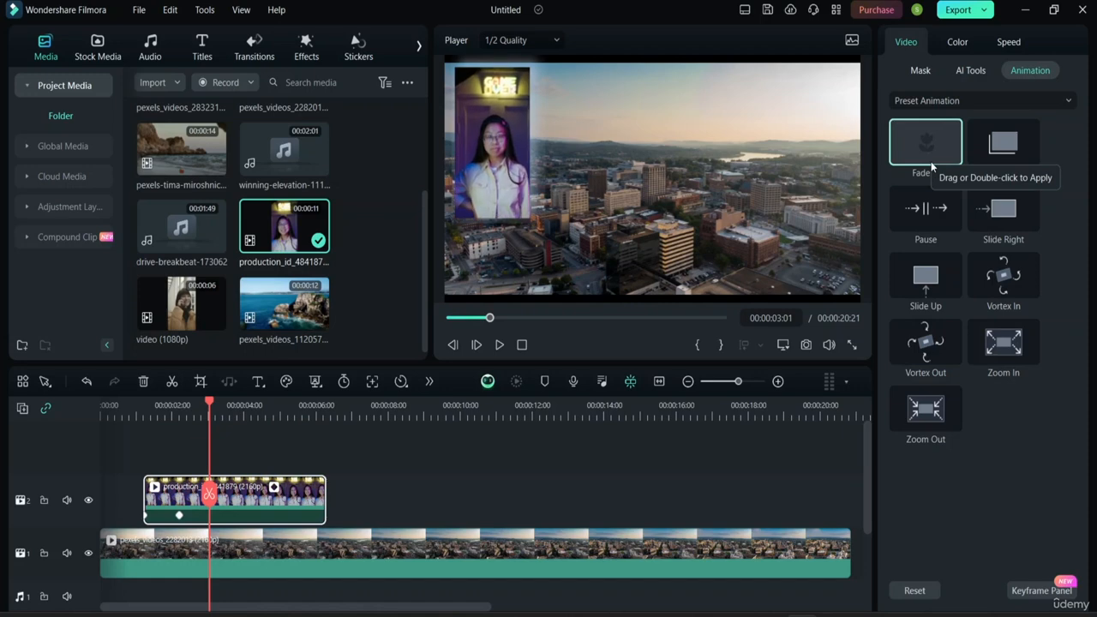
{"action": "key", "text": "space"}
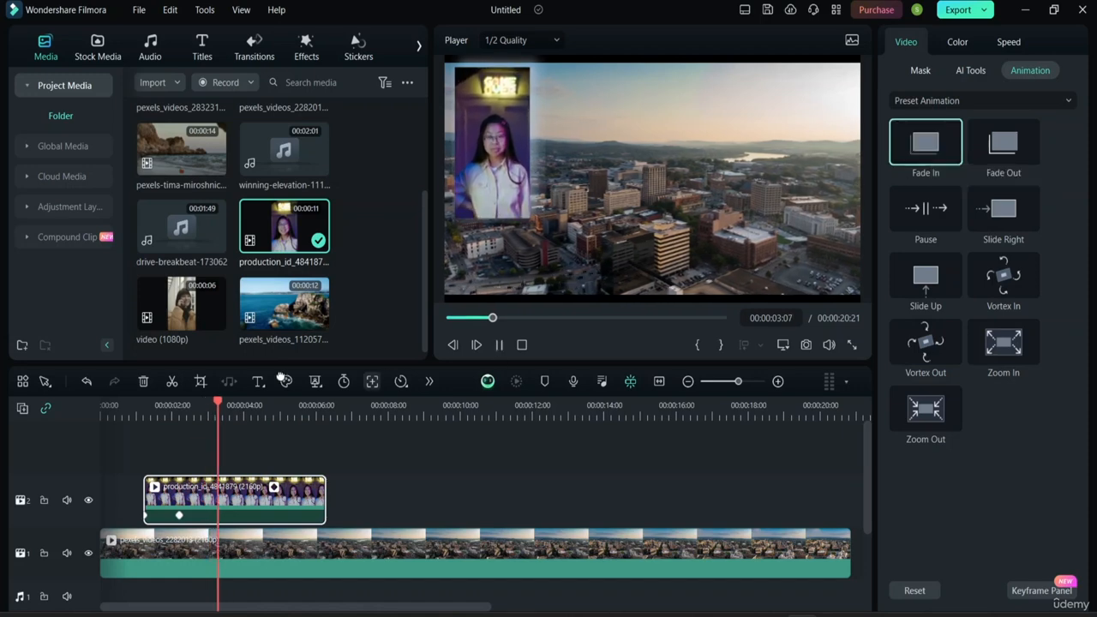
{"action": "key", "text": "space"}
{"action": "left_click", "coordinate": [111, 410]}
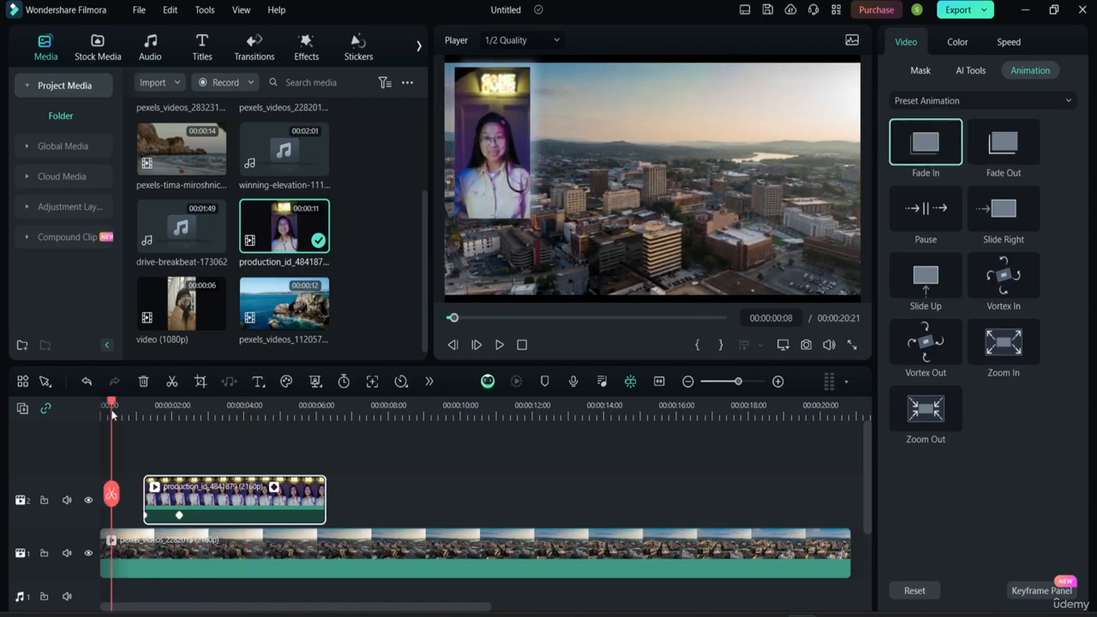
{"action": "key", "text": "space"}
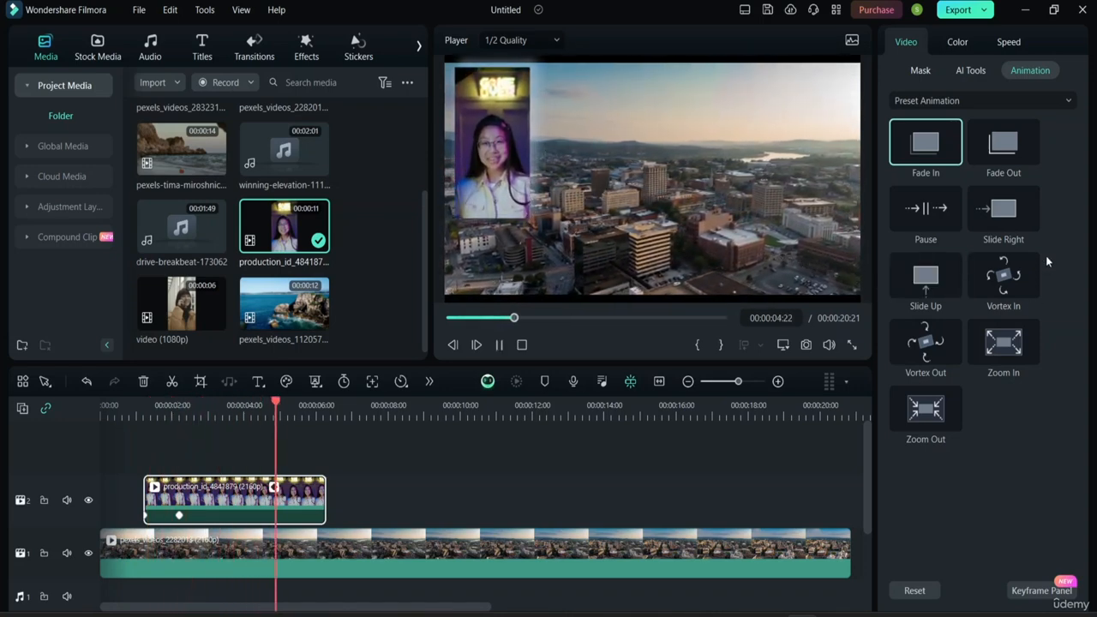
{"action": "key", "text": "space"}
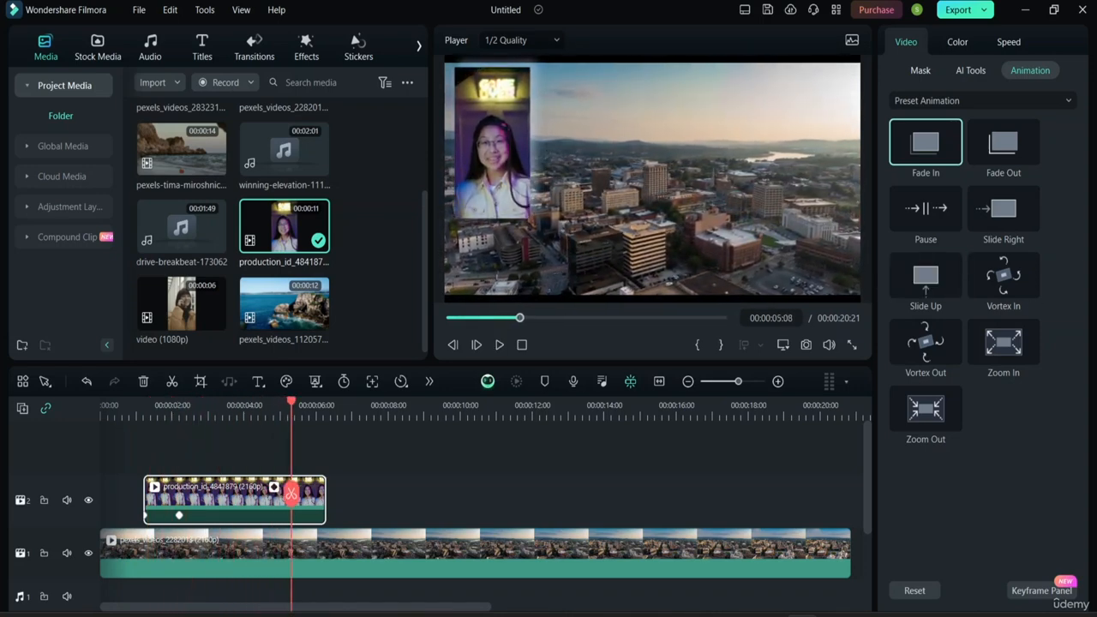
Apply the Fade Out preset animation to the portrait clip and move its starting keyframe to about 00:00:05:11
{"action": "left_click", "coordinate": [999, 151]}
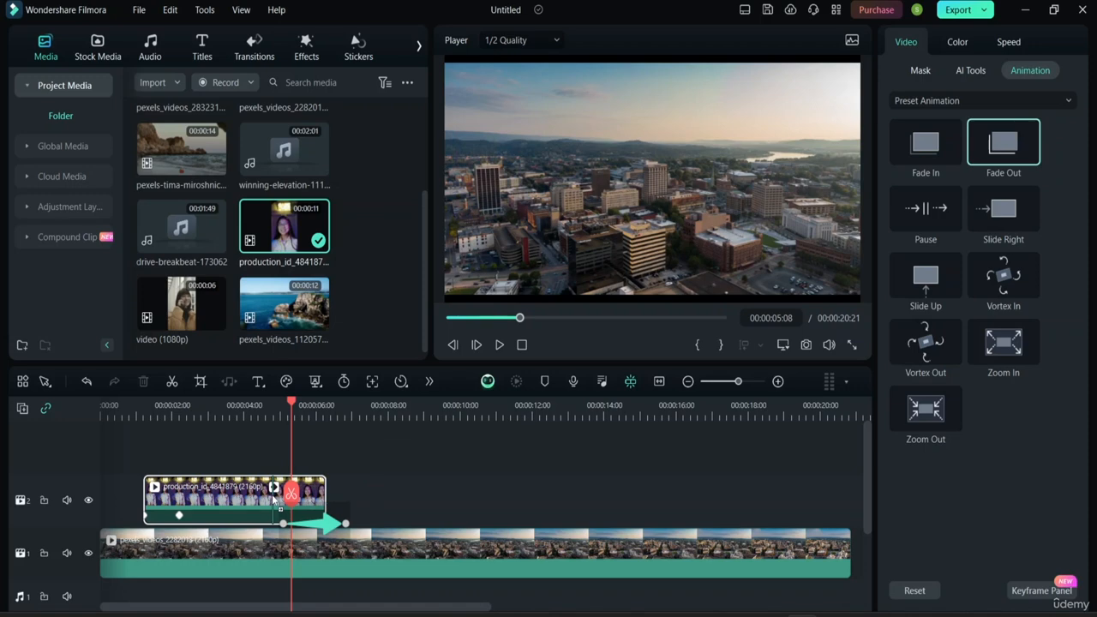
{"action": "left_click_drag", "start_coordinate": [273, 498], "coordinate": [309, 515]}
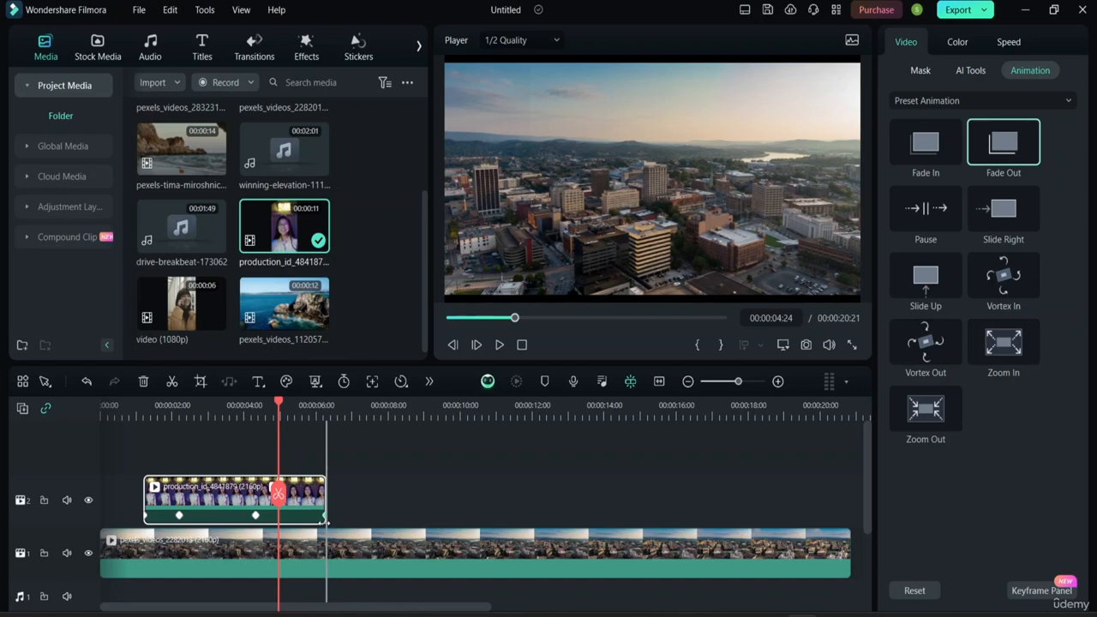
{"action": "left_click", "coordinate": [321, 516]}
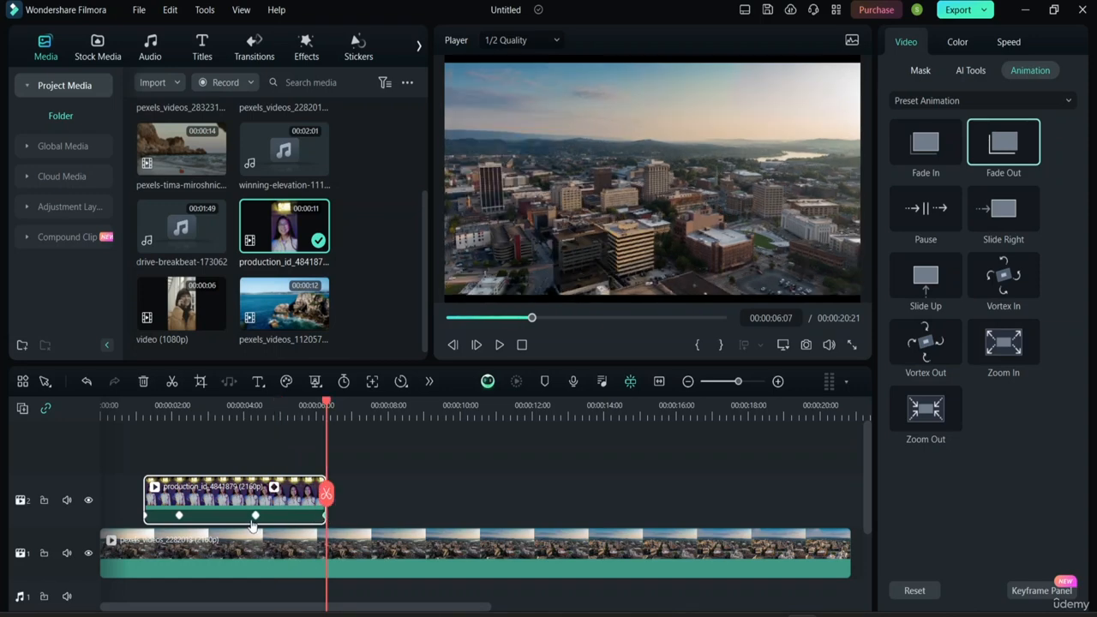
{"action": "left_click", "coordinate": [256, 515]}
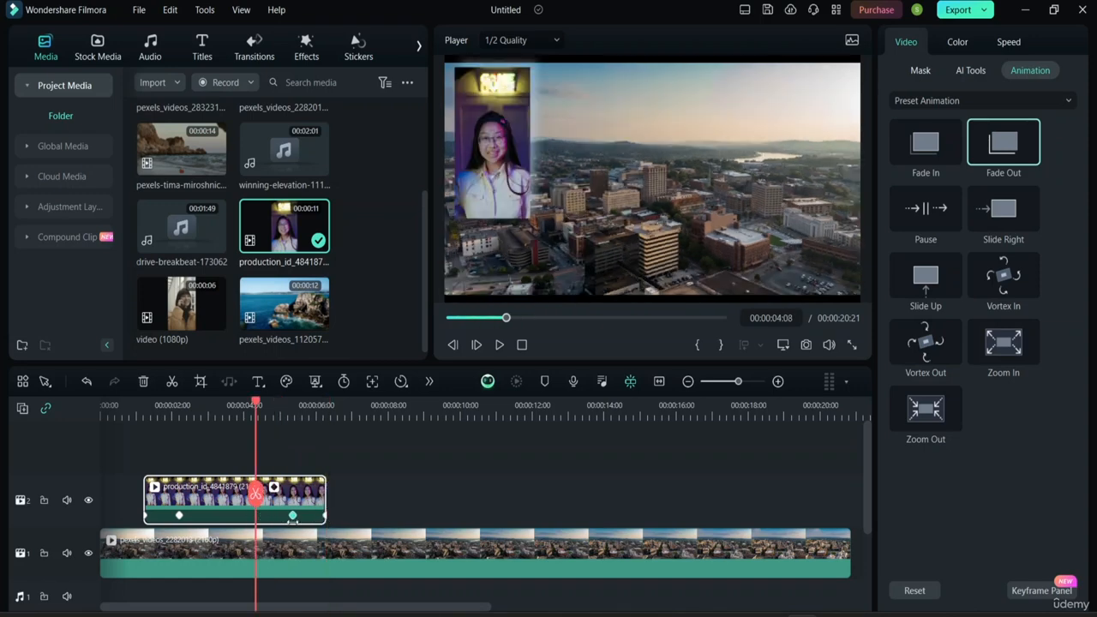
{"action": "left_click", "coordinate": [296, 516]}
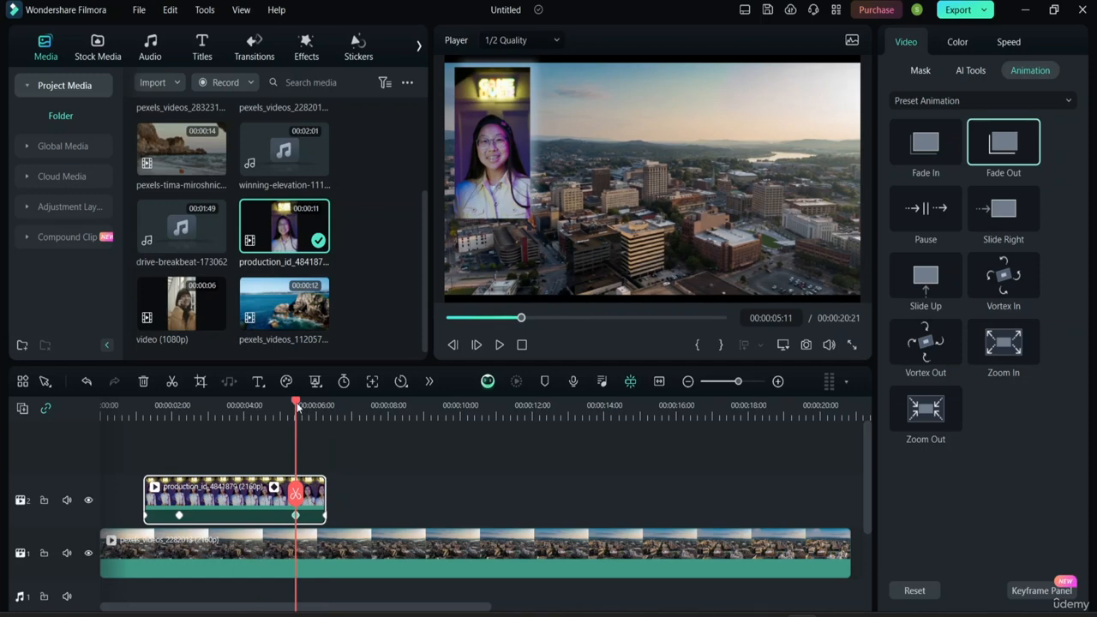
Preview the portrait clip's fades from near the timeline start, and replay its entrance from 00:00:00:20 to about 00:00:02:01
{"action": "left_click_drag", "start_coordinate": [296, 402], "coordinate": [115, 402]}
{"action": "key", "text": "space"}
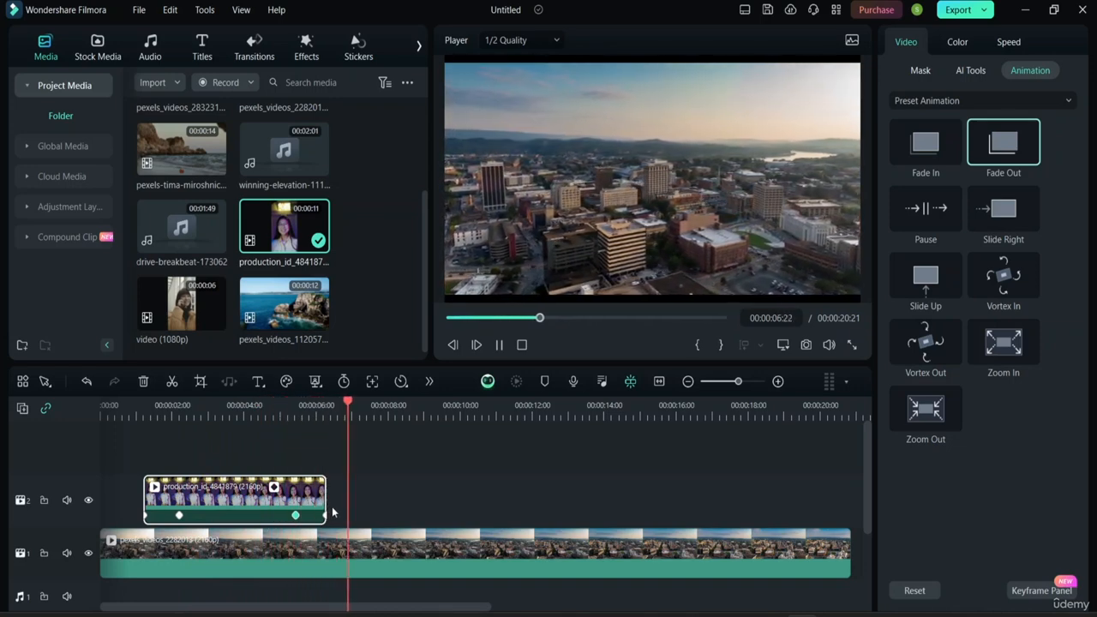
{"action": "key", "text": "space"}
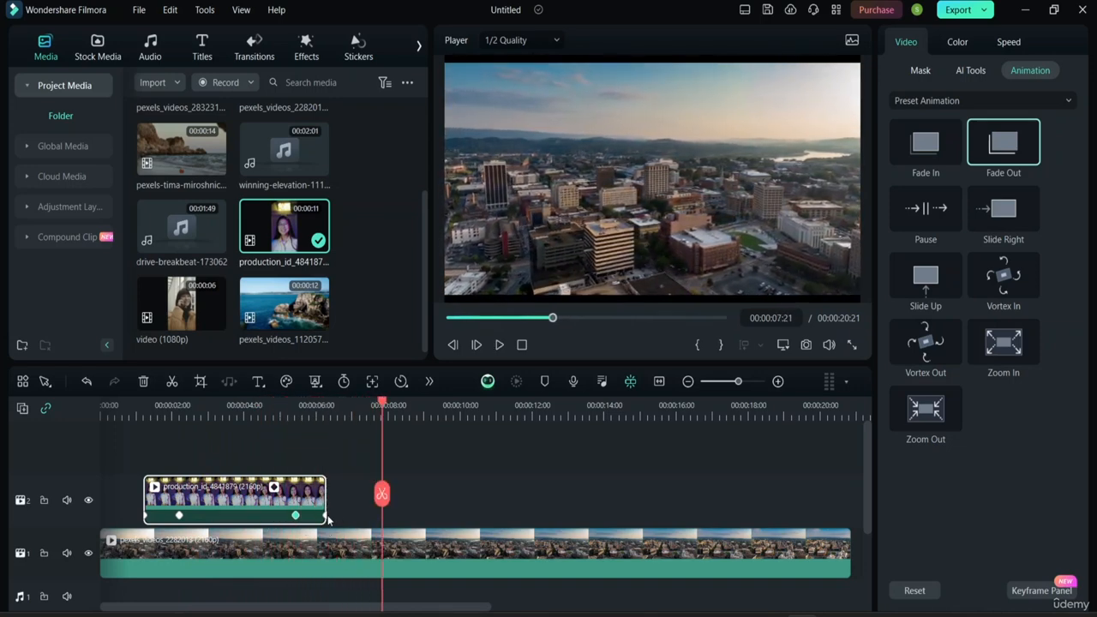
{"action": "left_click", "coordinate": [180, 518]}
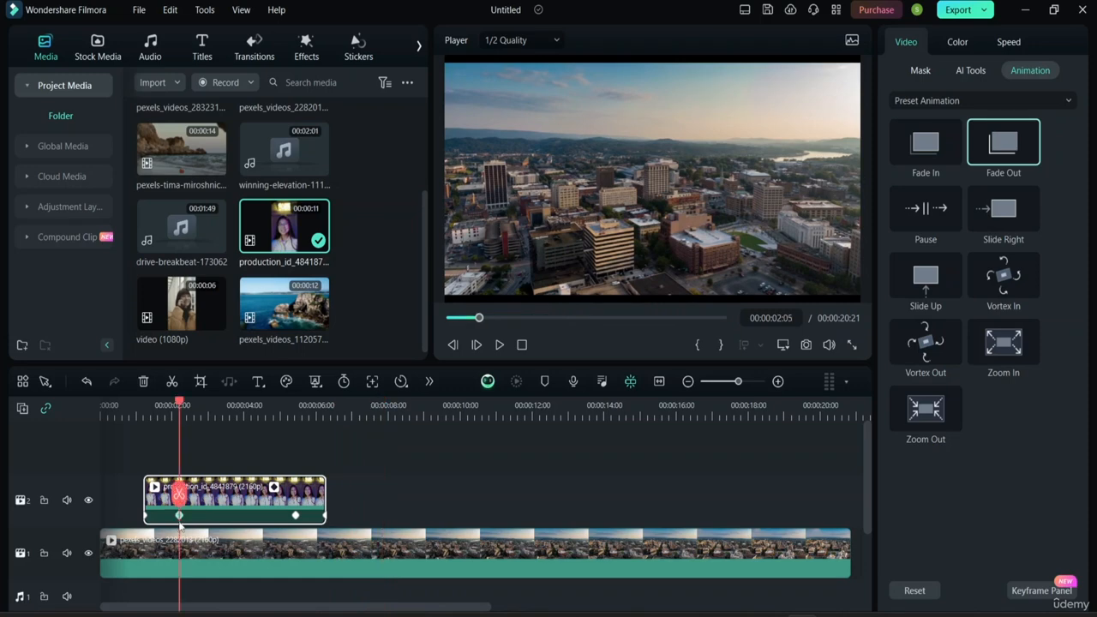
{"action": "left_click_drag", "start_coordinate": [178, 407], "coordinate": [127, 406]}
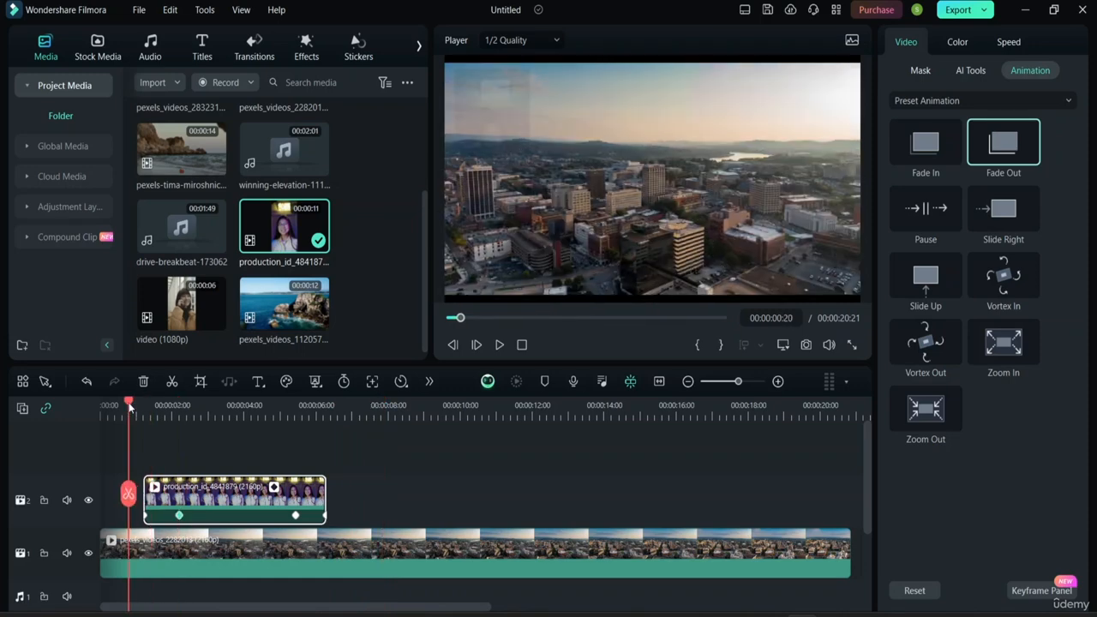
{"action": "key", "text": "space"}
{"action": "key", "text": "space"}
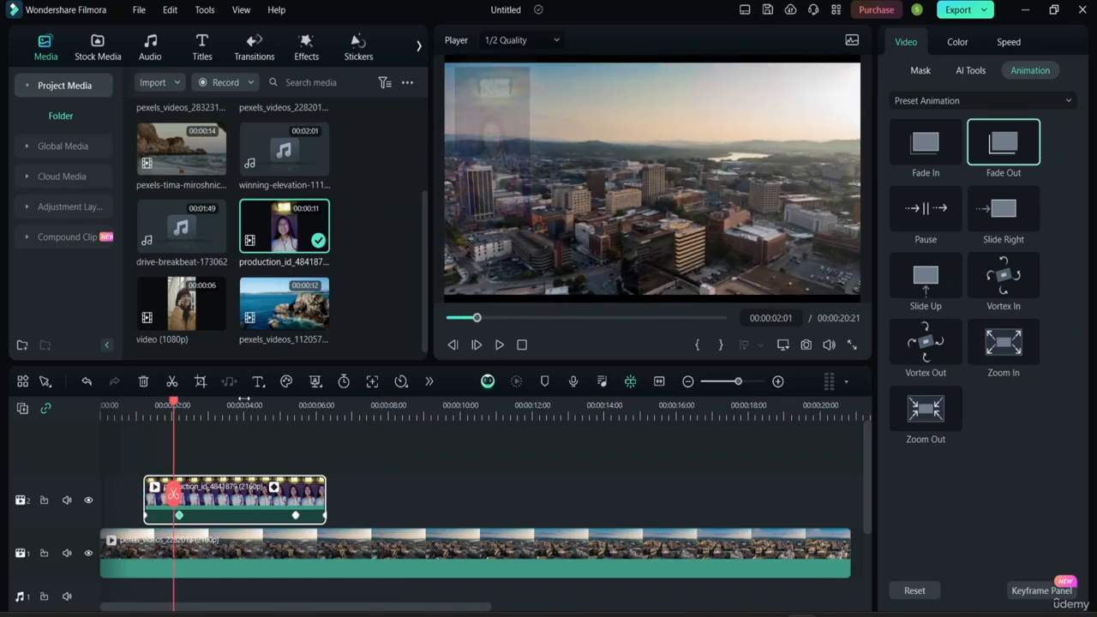
Delete the portrait clip's fade-in keyframe at 00:00:02:05
{"action": "left_click", "coordinate": [180, 518]}
{"action": "right_click", "coordinate": [180, 517]}
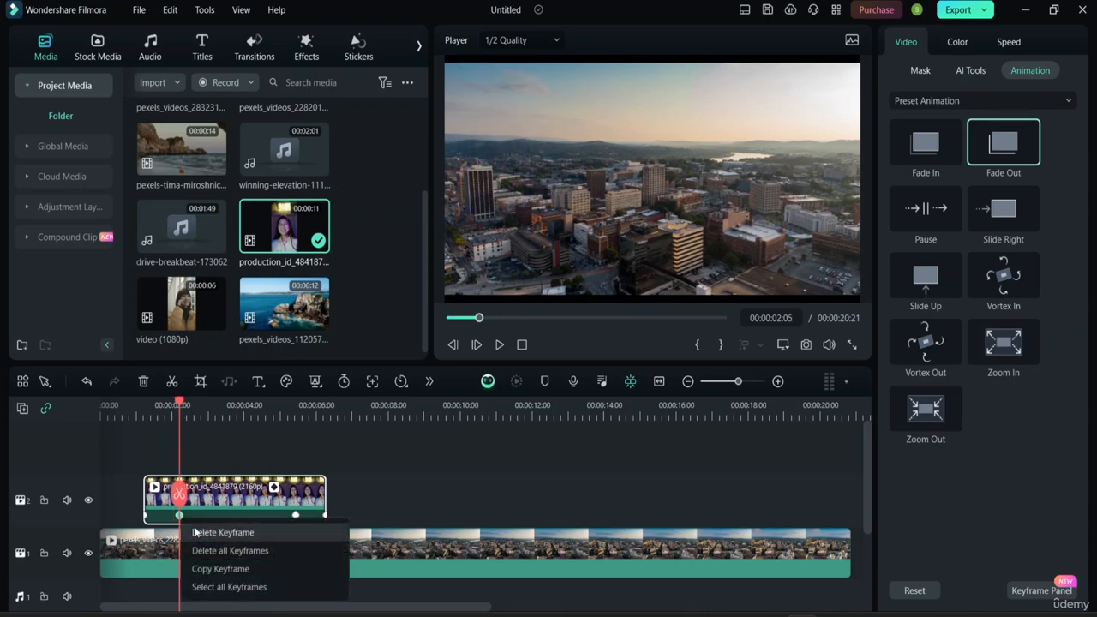
{"action": "left_click", "coordinate": [188, 526]}
Replay the portrait clip's entrance and exit from near the timeline start to about 00:00:06:13
{"action": "left_click_drag", "start_coordinate": [178, 406], "coordinate": [108, 406]}
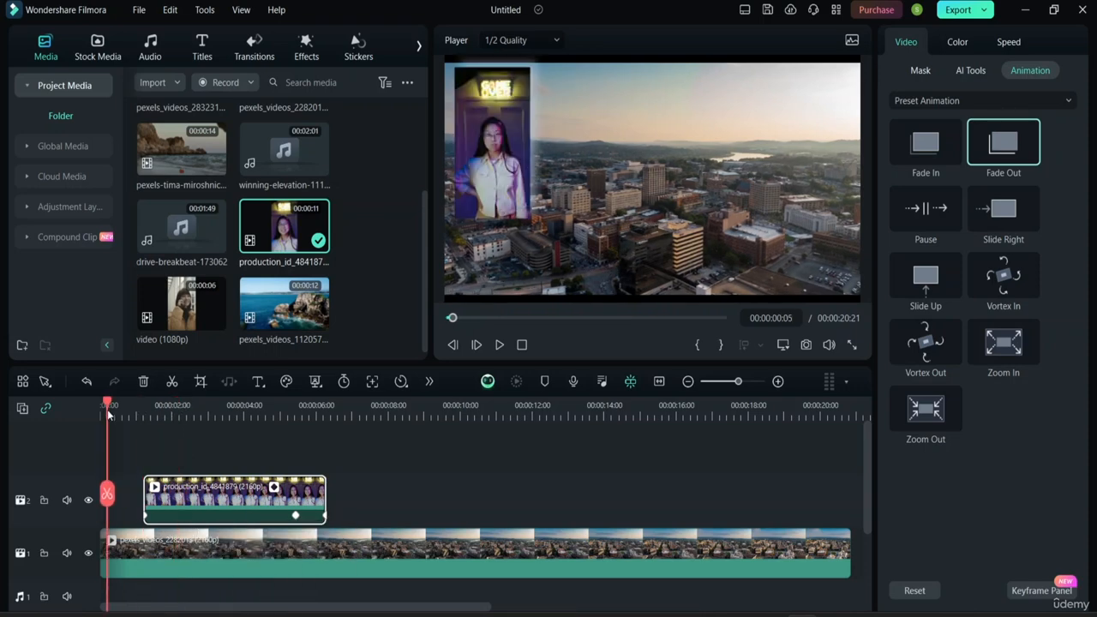
{"action": "key", "text": "space"}
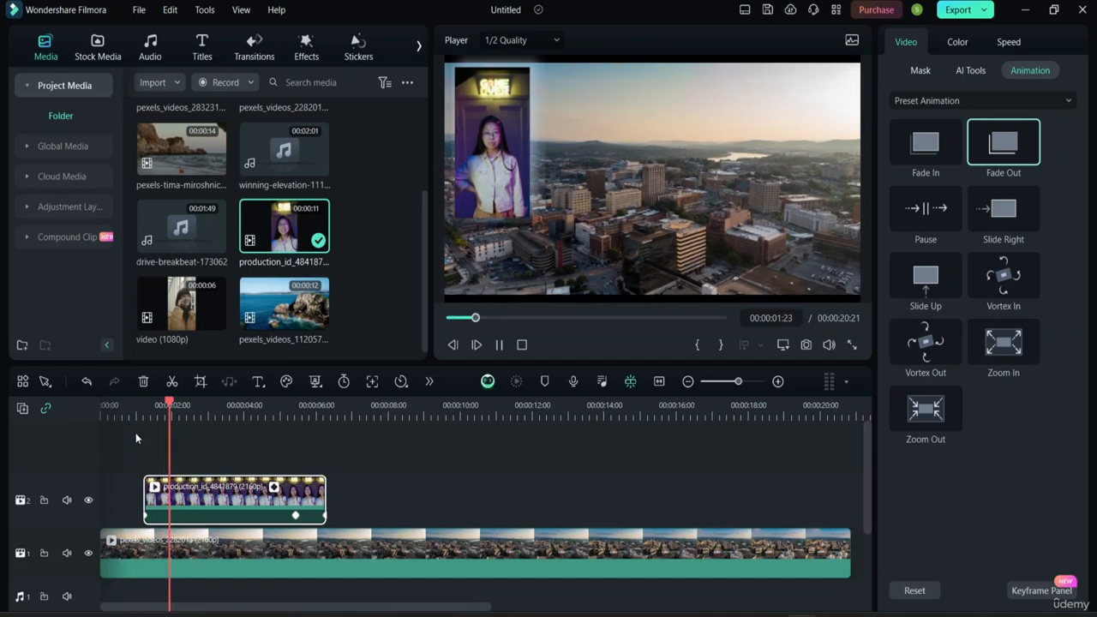
{"action": "key", "text": "space"}
{"action": "left_click_drag", "start_coordinate": [182, 403], "coordinate": [108, 406]}
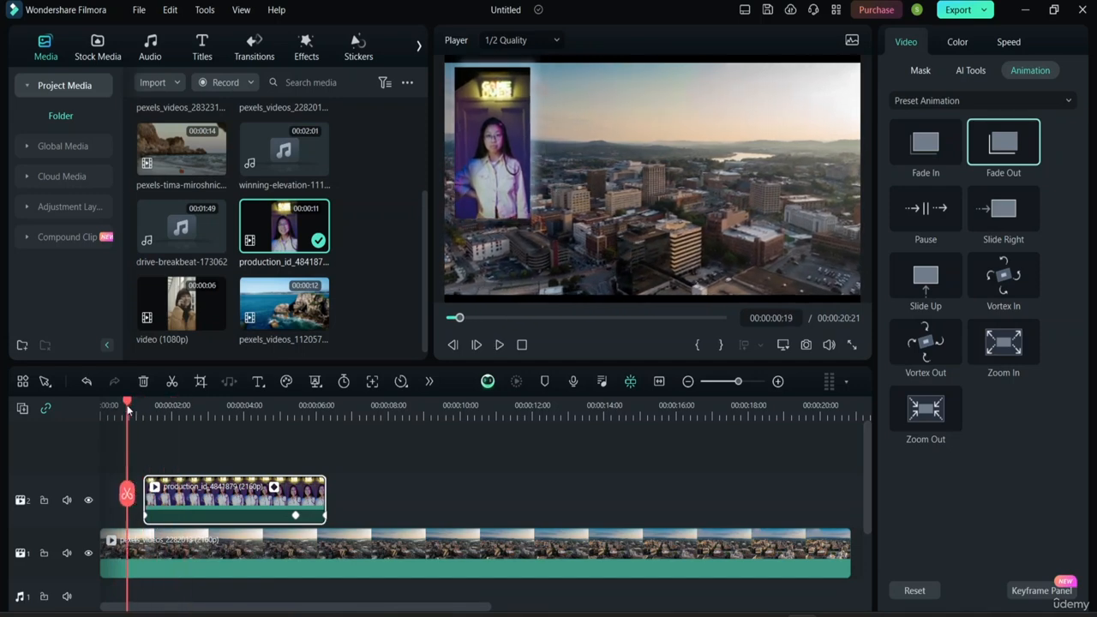
{"action": "key", "text": "space"}
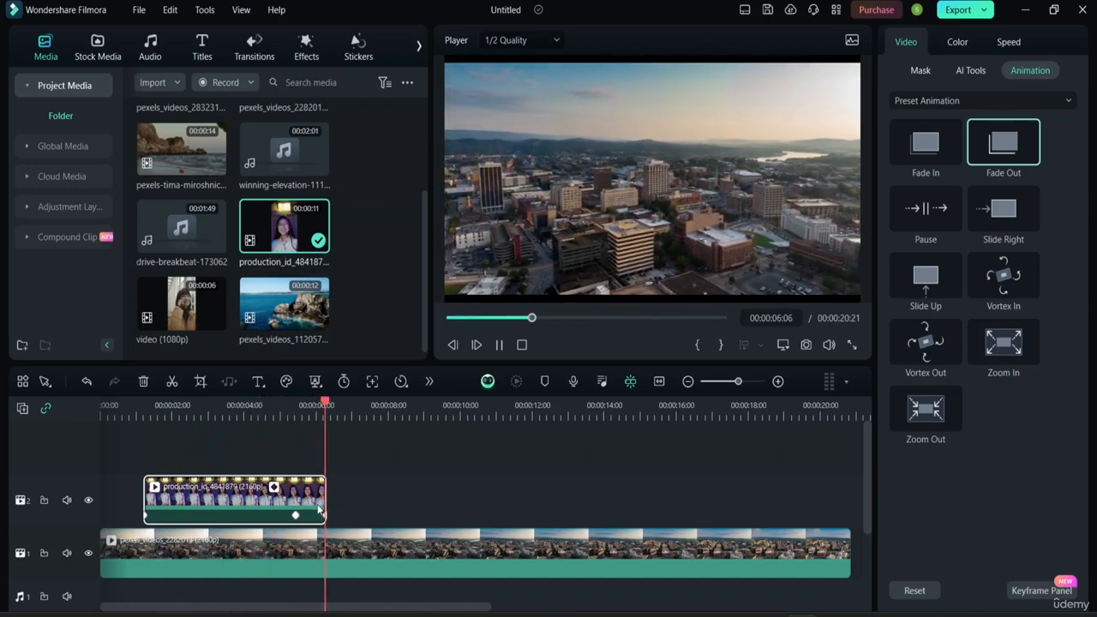
{"action": "key", "text": "space"}
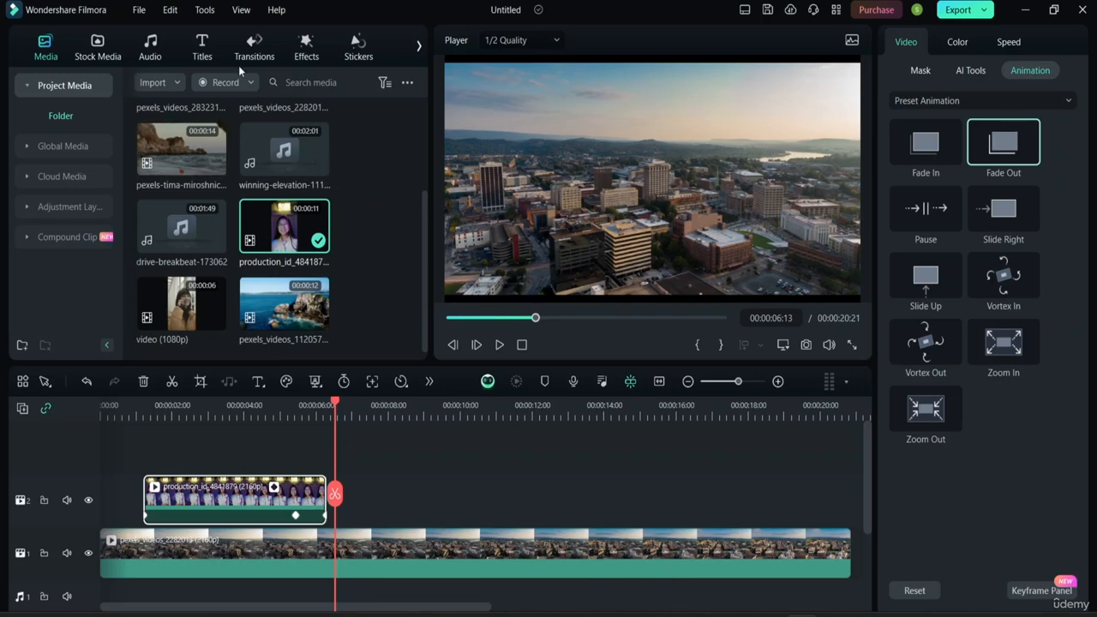
Add the Dissolve transition to the start of the portrait clip with a duration of 00:00:00:19
{"action": "left_click", "coordinate": [254, 43]}
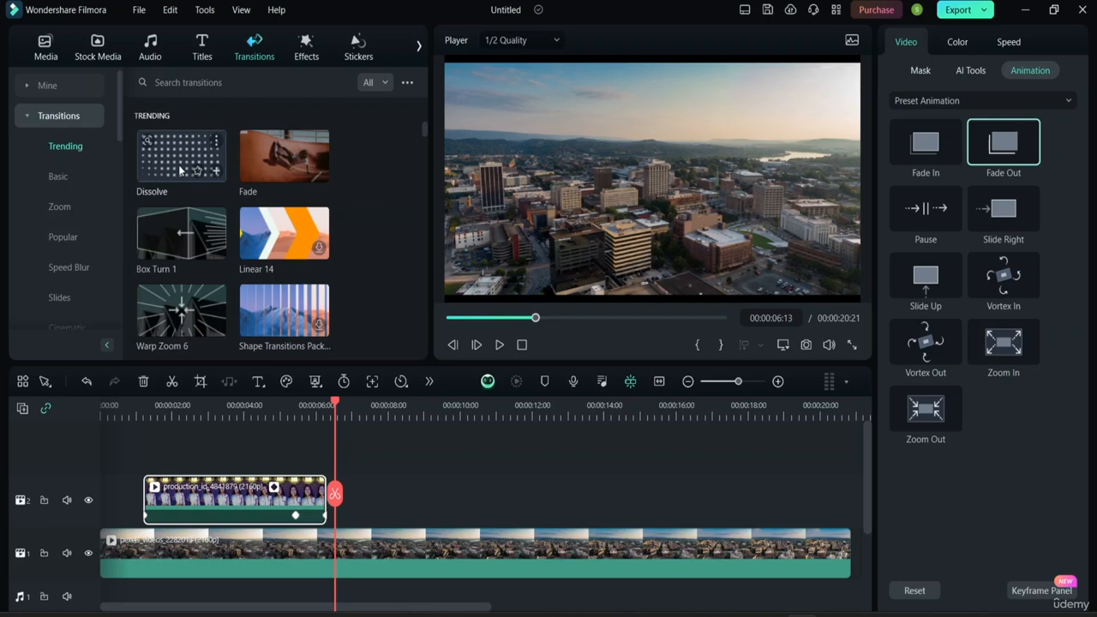
{"action": "left_click", "coordinate": [180, 169]}
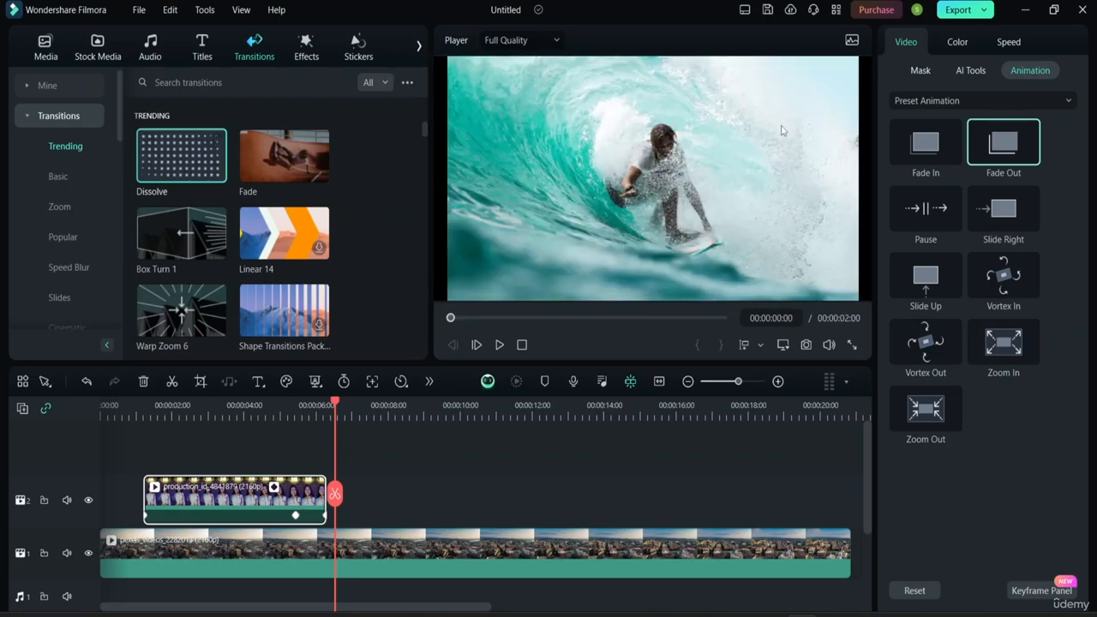
{"action": "left_click_drag", "start_coordinate": [180, 170], "coordinate": [169, 501]}
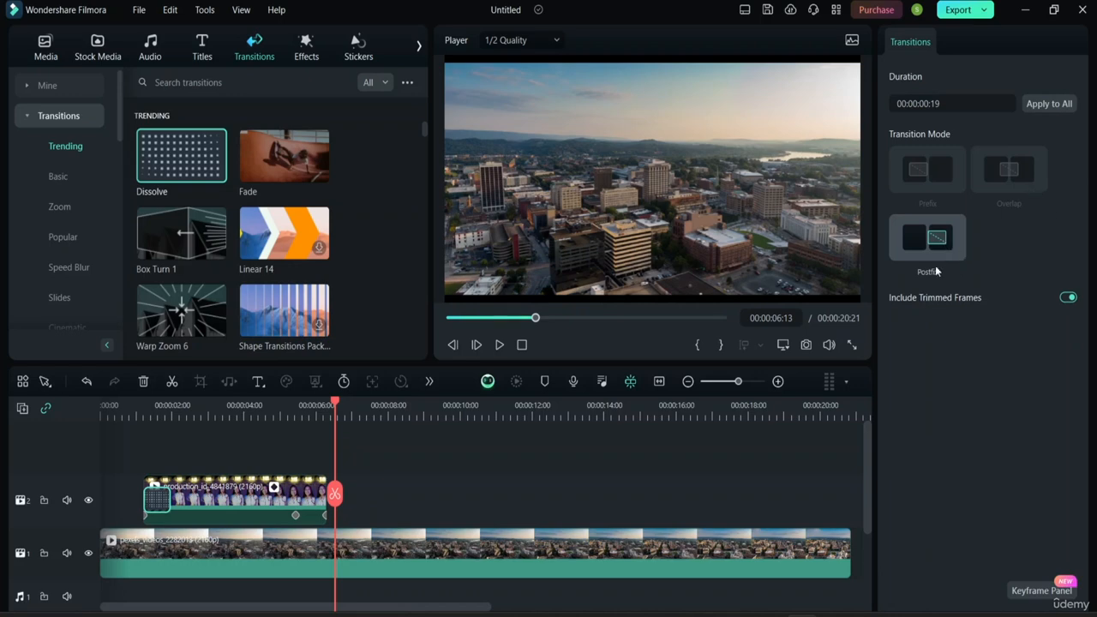
Add the Fade transition to the end of the portrait clip and shorten it to begin at the fade-out keyframe
{"action": "left_click", "coordinate": [278, 168]}
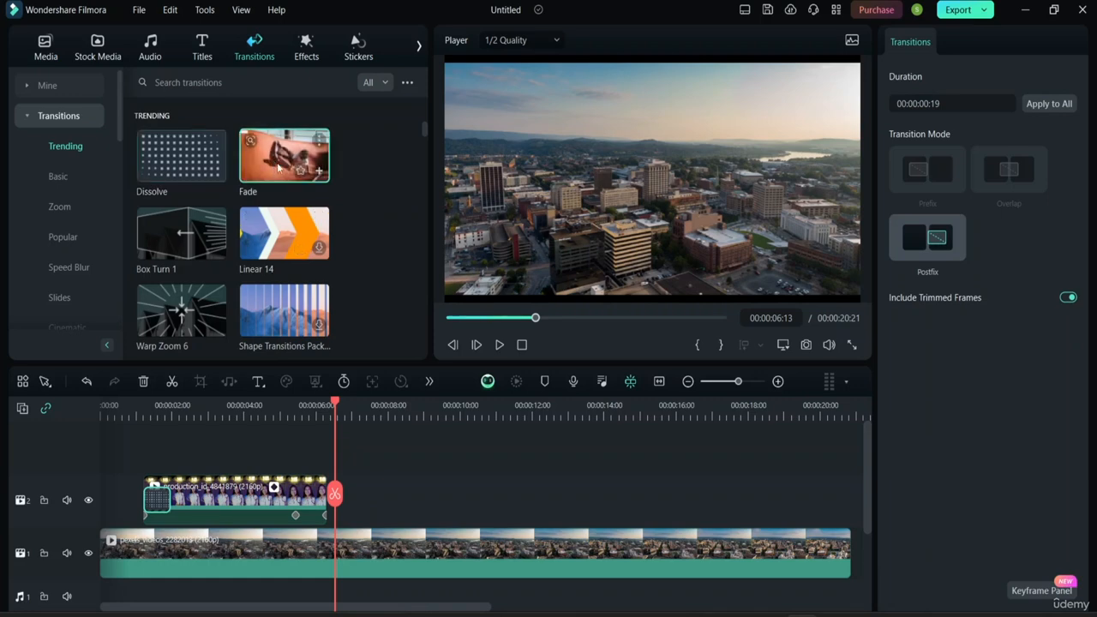
{"action": "left_click_drag", "start_coordinate": [277, 168], "coordinate": [296, 504]}
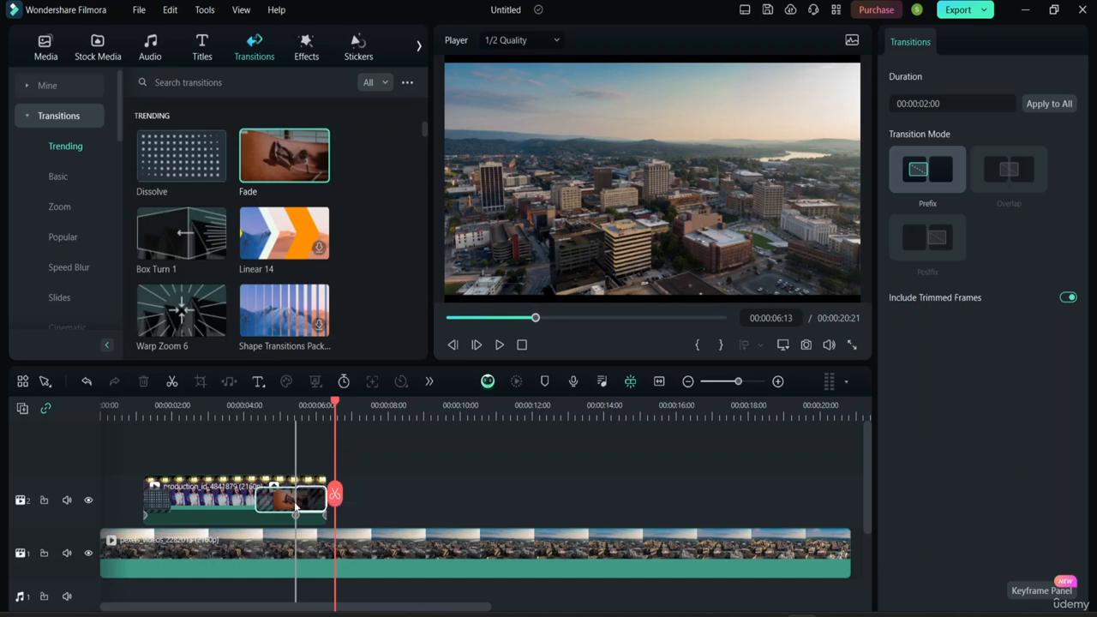
{"action": "left_click", "coordinate": [313, 453]}
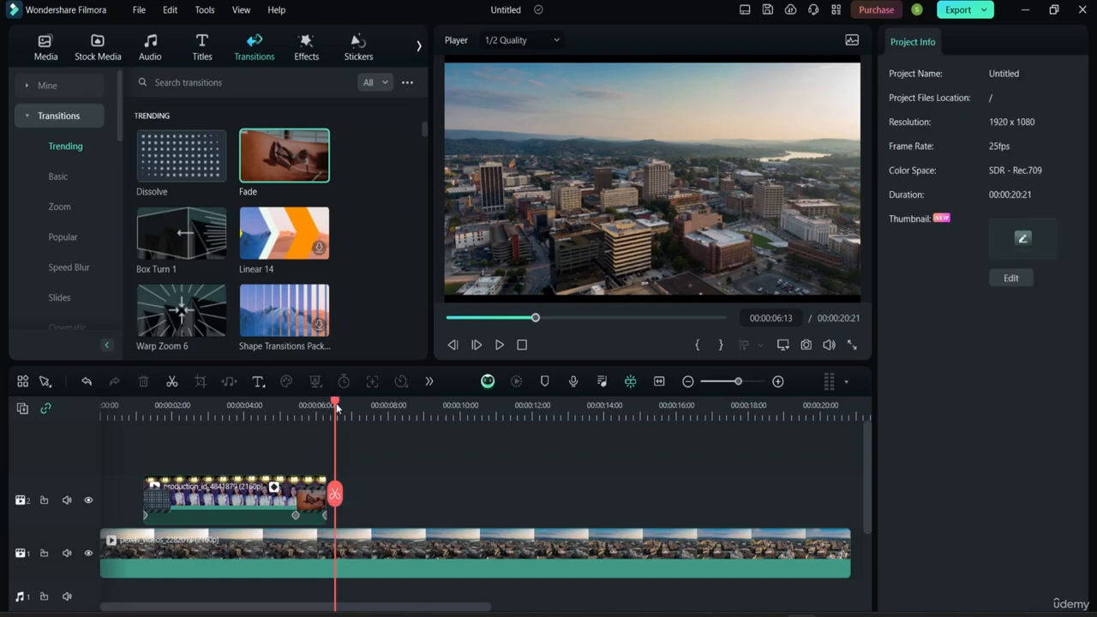
Preview both portrait clip transitions from the start of the timeline to about 00:00:07:01
{"action": "left_click_drag", "start_coordinate": [336, 408], "coordinate": [69, 391]}
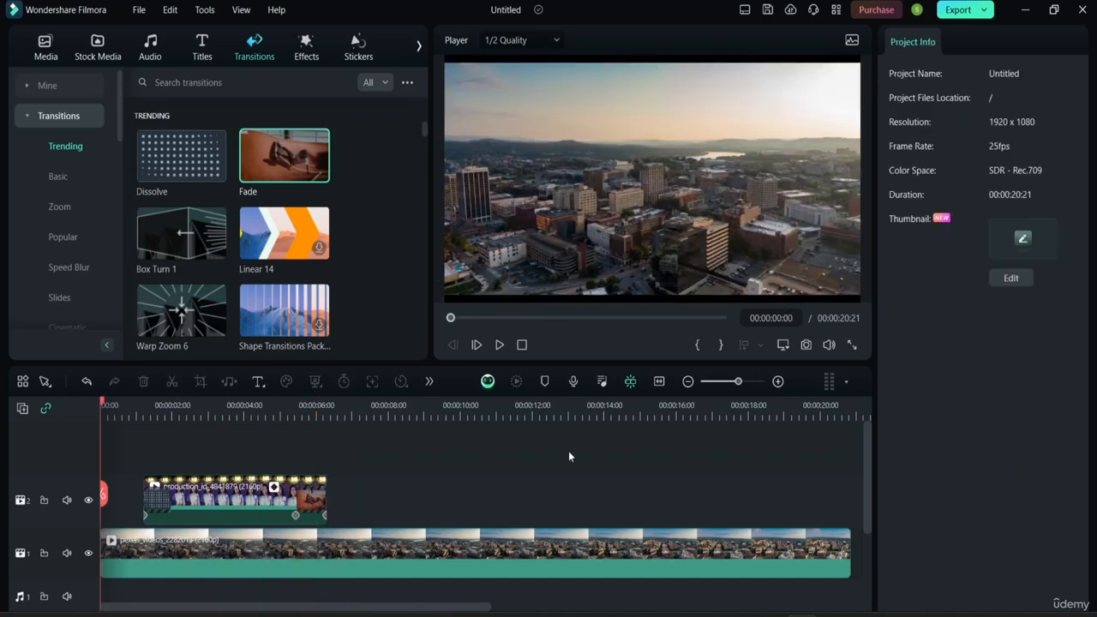
{"action": "key", "text": "space"}
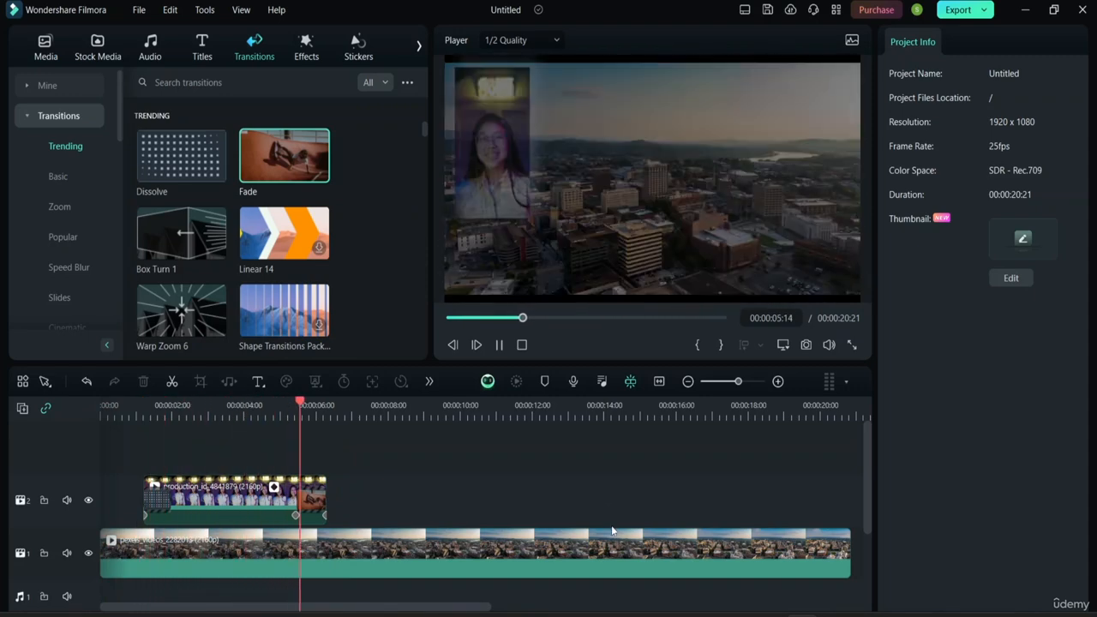
{"action": "key", "text": "space"}
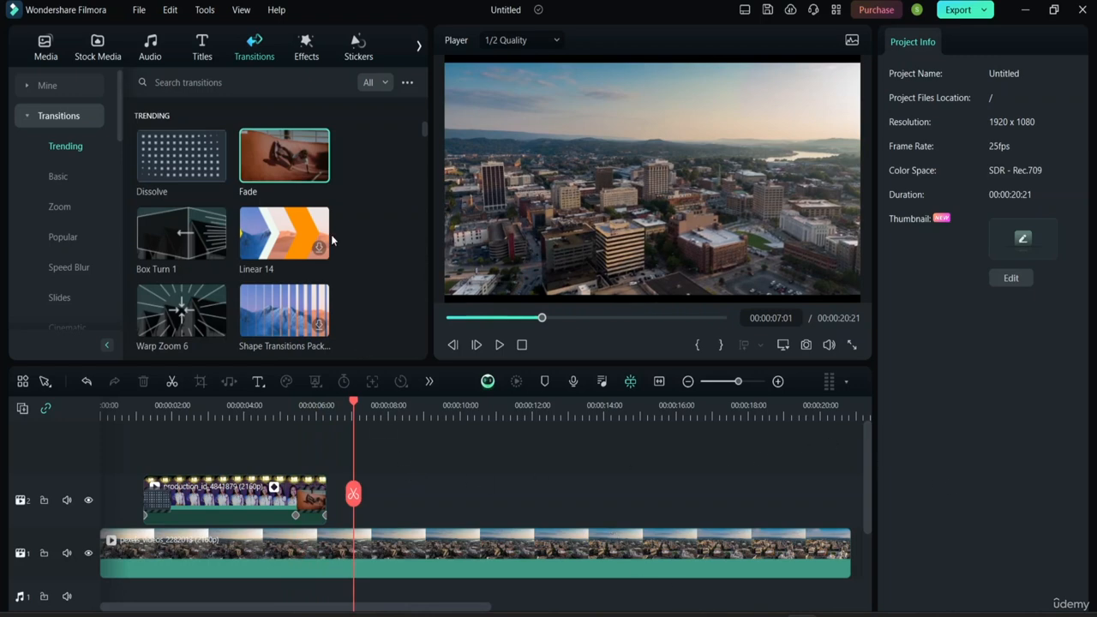
Look through the trending effects, and listen to the winning-elevation audio file from the project media up to about 00:00:03:07
{"action": "left_click", "coordinate": [302, 50]}
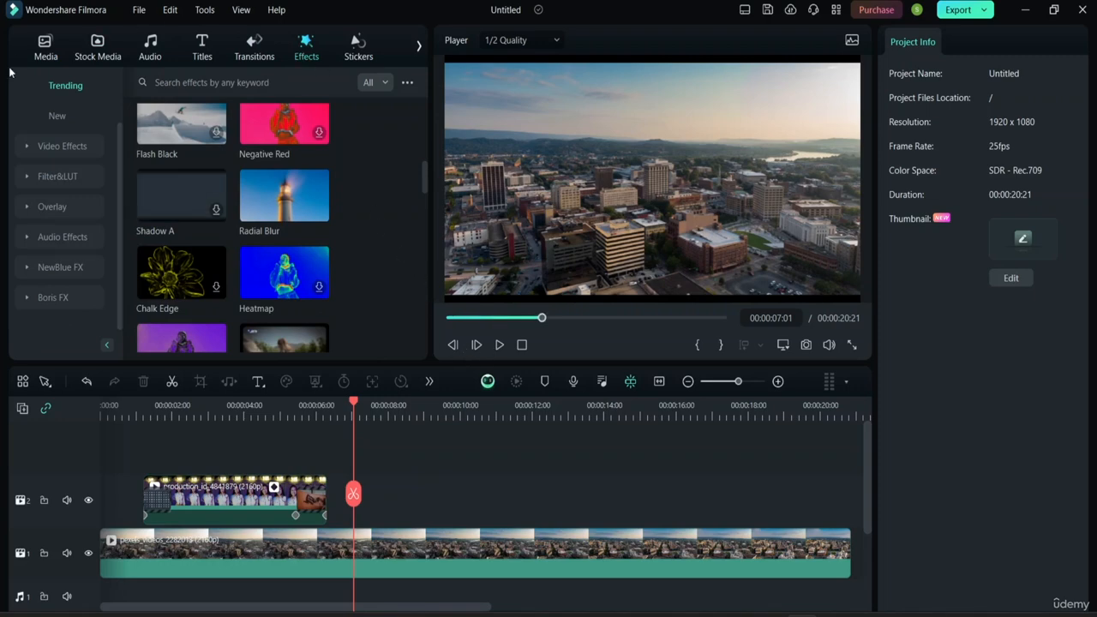
{"action": "left_click", "coordinate": [48, 48]}
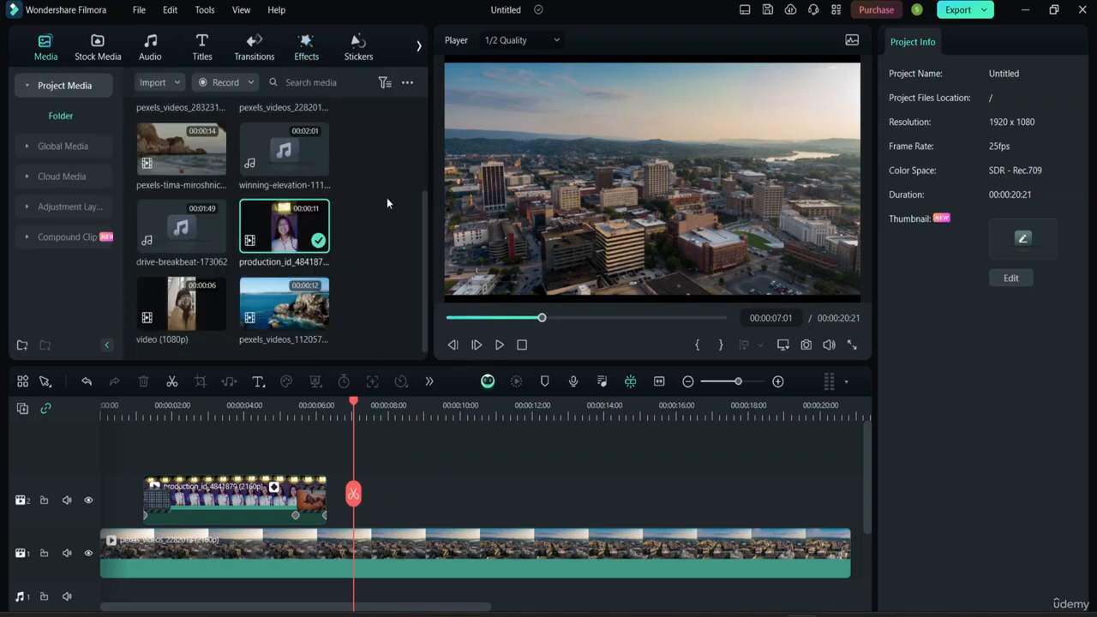
{"action": "left_click", "coordinate": [290, 151]}
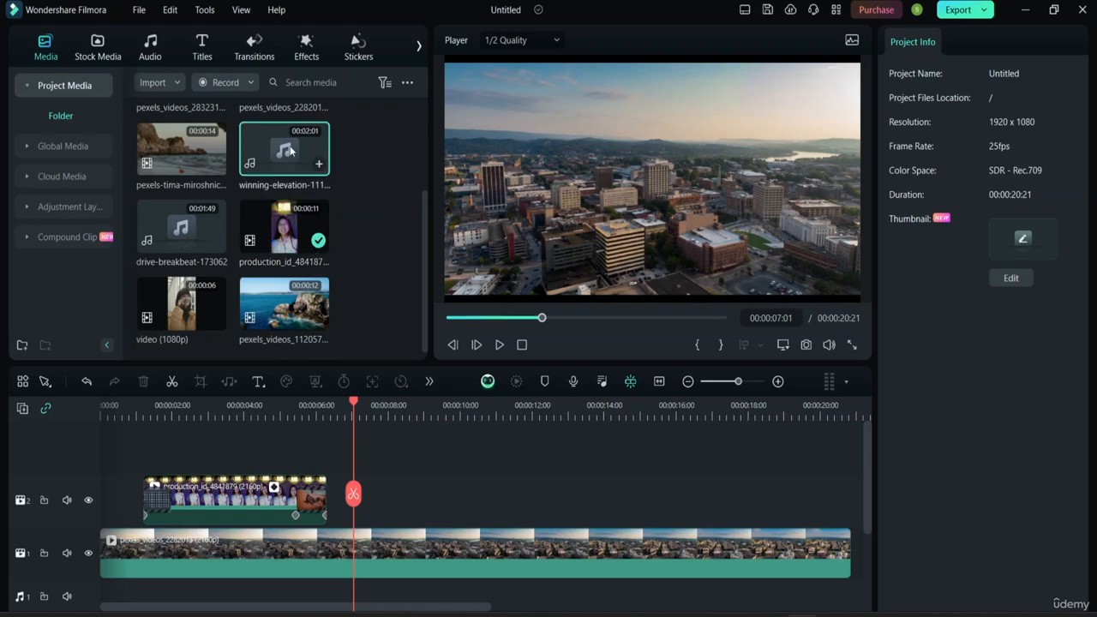
{"action": "double_click", "coordinate": [290, 151]}
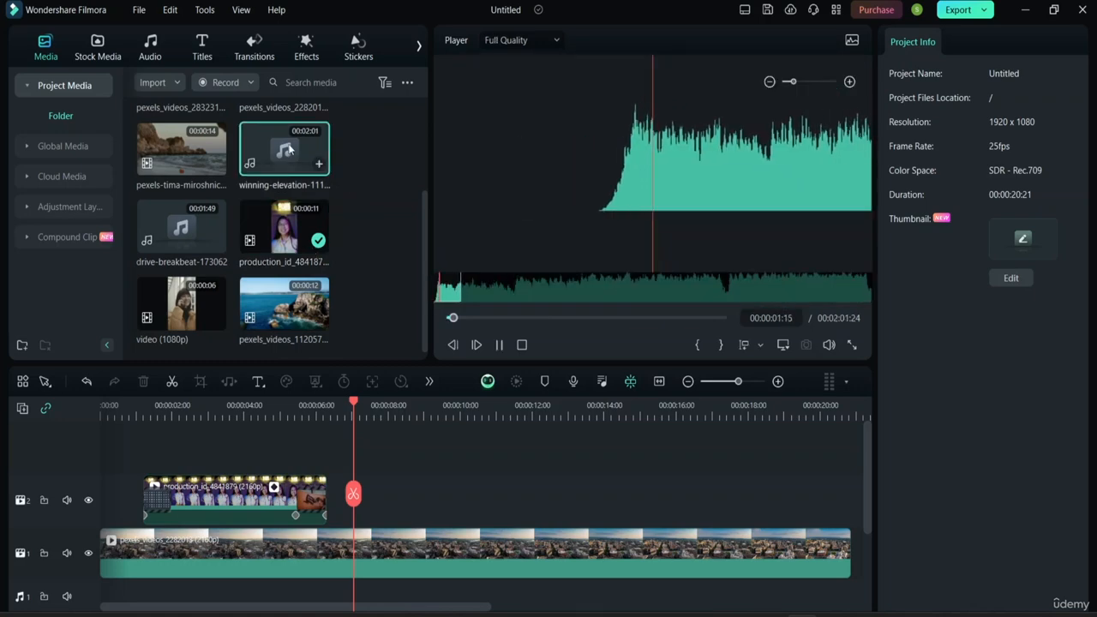
{"action": "key", "text": "space"}
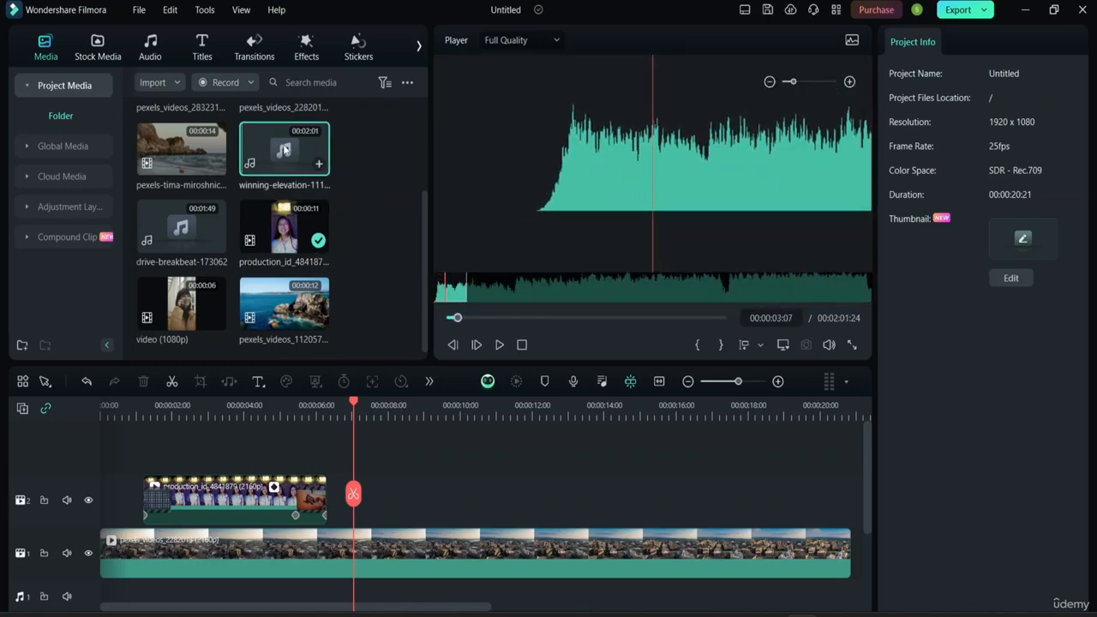
Add the winning-elevation audio at the start of the audio track and cut off the excess beyond the city clip's end
{"action": "left_click_drag", "start_coordinate": [284, 151], "coordinate": [100, 589]}
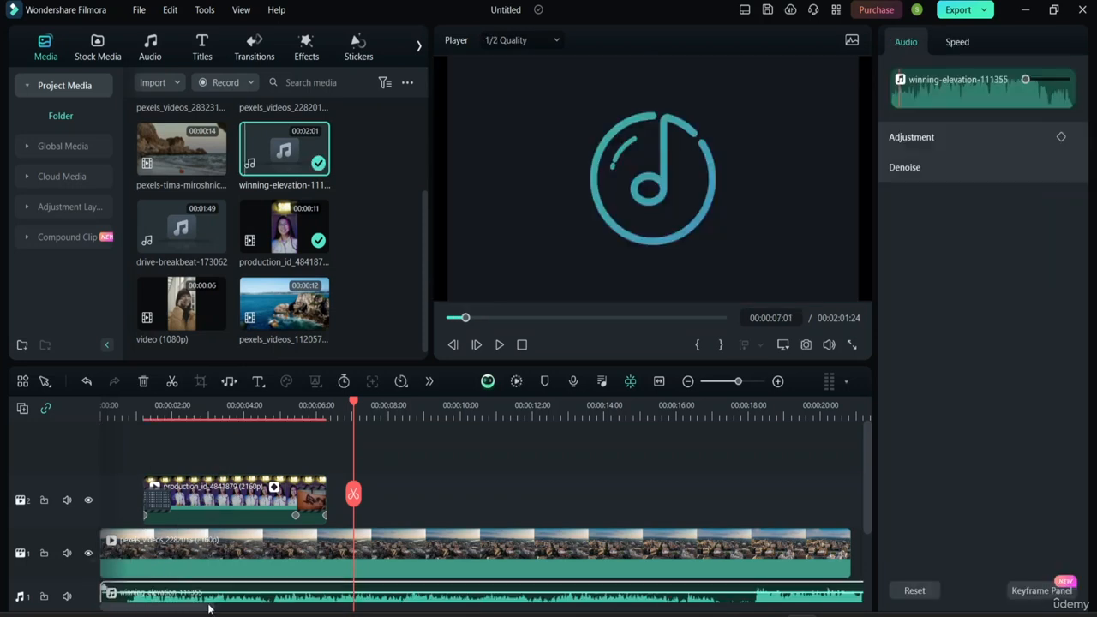
{"action": "left_click_drag", "start_coordinate": [868, 481], "coordinate": [866, 536]}
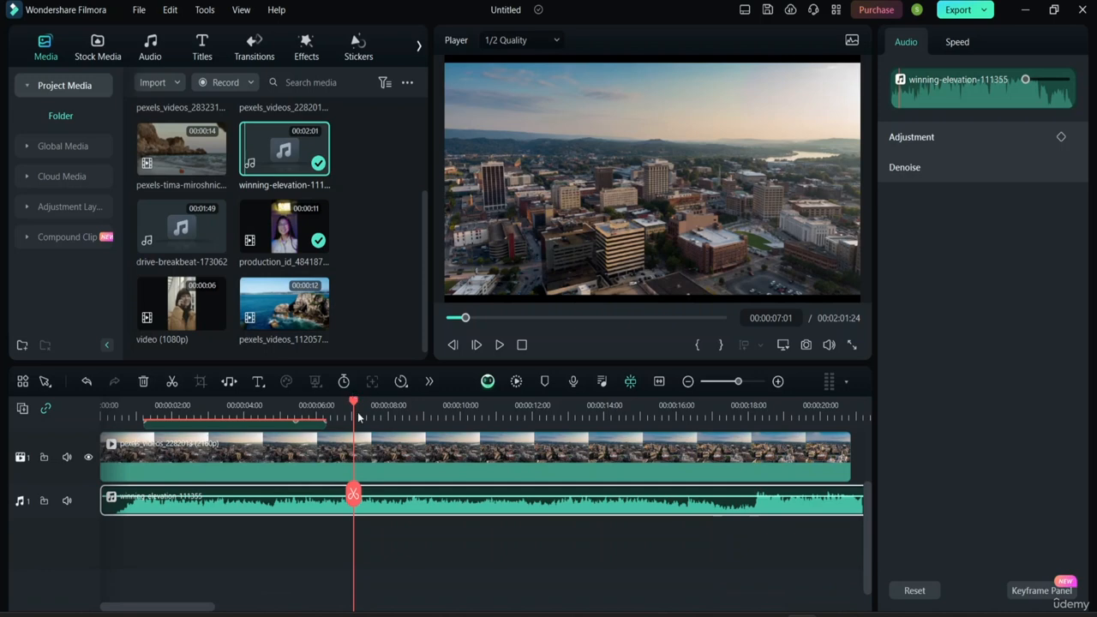
{"action": "left_click", "coordinate": [47, 383]}
{"action": "left_click", "coordinate": [77, 437]}
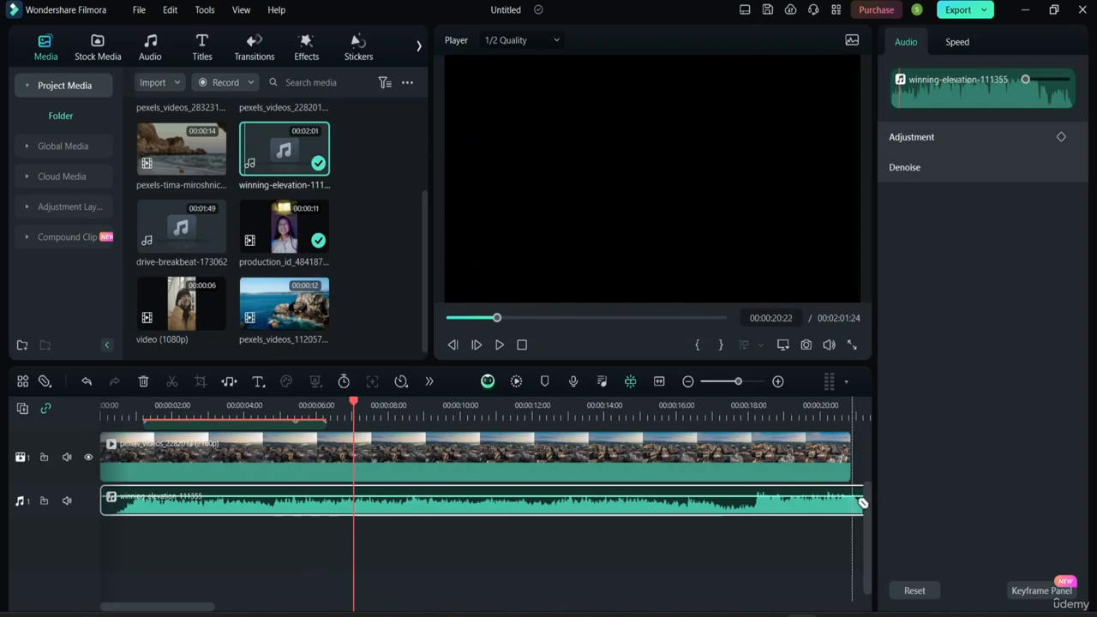
{"action": "left_click", "coordinate": [852, 502]}
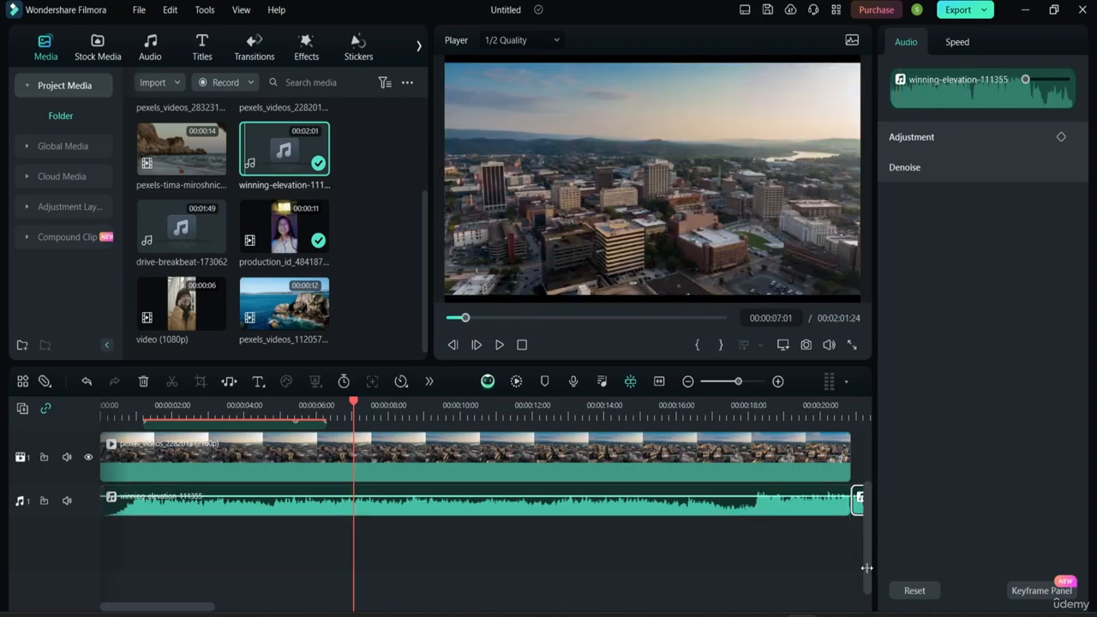
{"action": "left_click", "coordinate": [49, 384]}
{"action": "left_click", "coordinate": [68, 409]}
{"action": "left_click", "coordinate": [860, 504]}
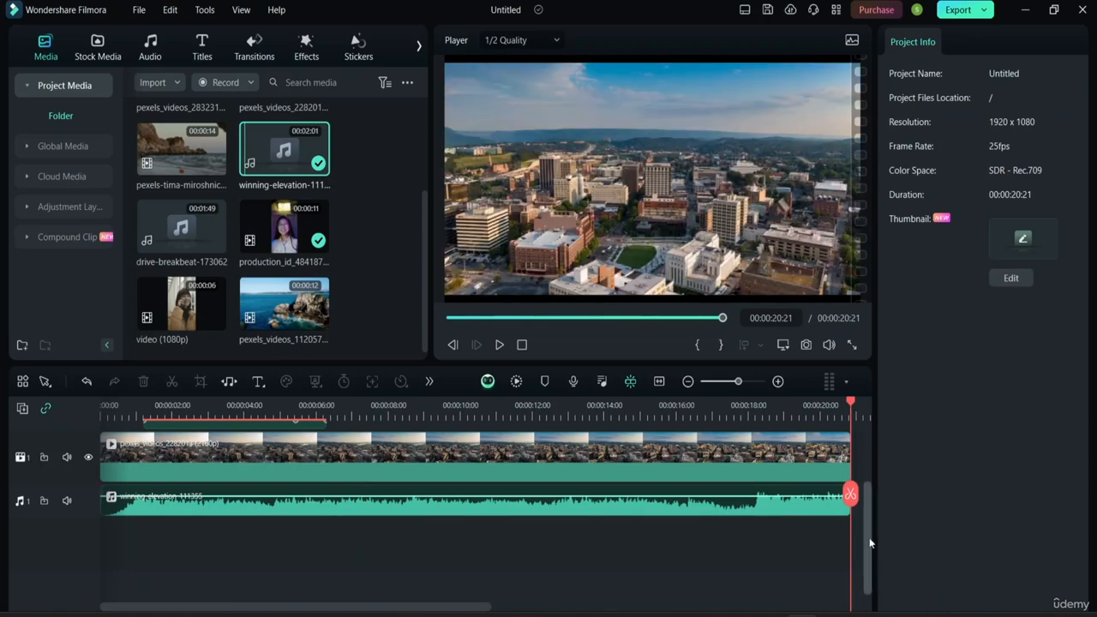
Place the video (1080p) clip on the track above the city clip and trim it to run from 00:00:11:14 to 00:00:14:24
{"action": "left_click_drag", "start_coordinate": [869, 542], "coordinate": [873, 497]}
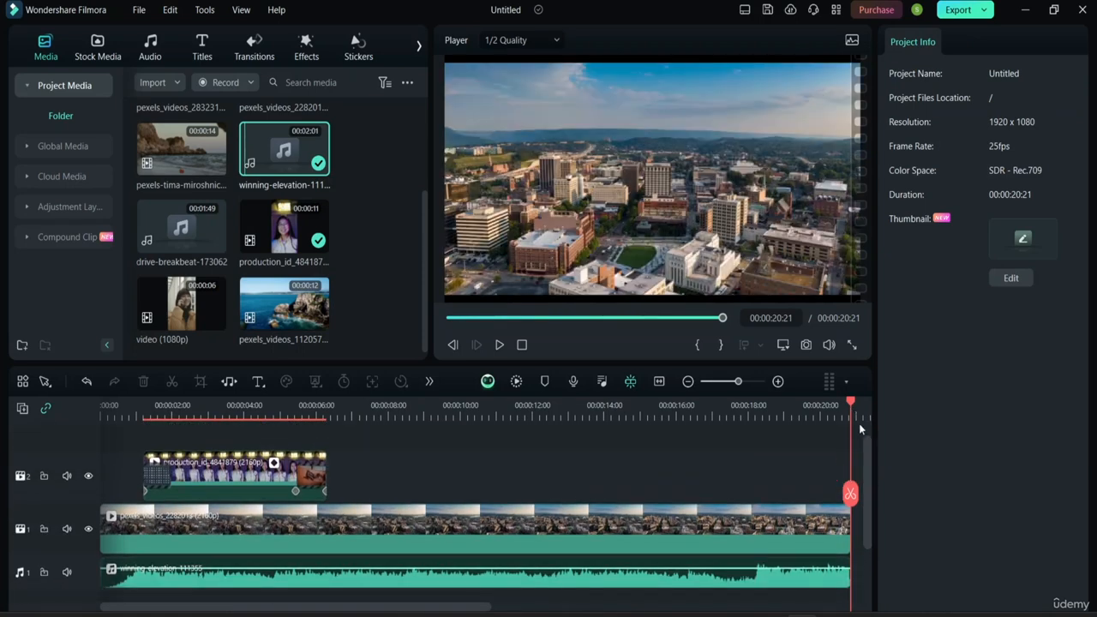
{"action": "left_click_drag", "start_coordinate": [850, 403], "coordinate": [107, 454]}
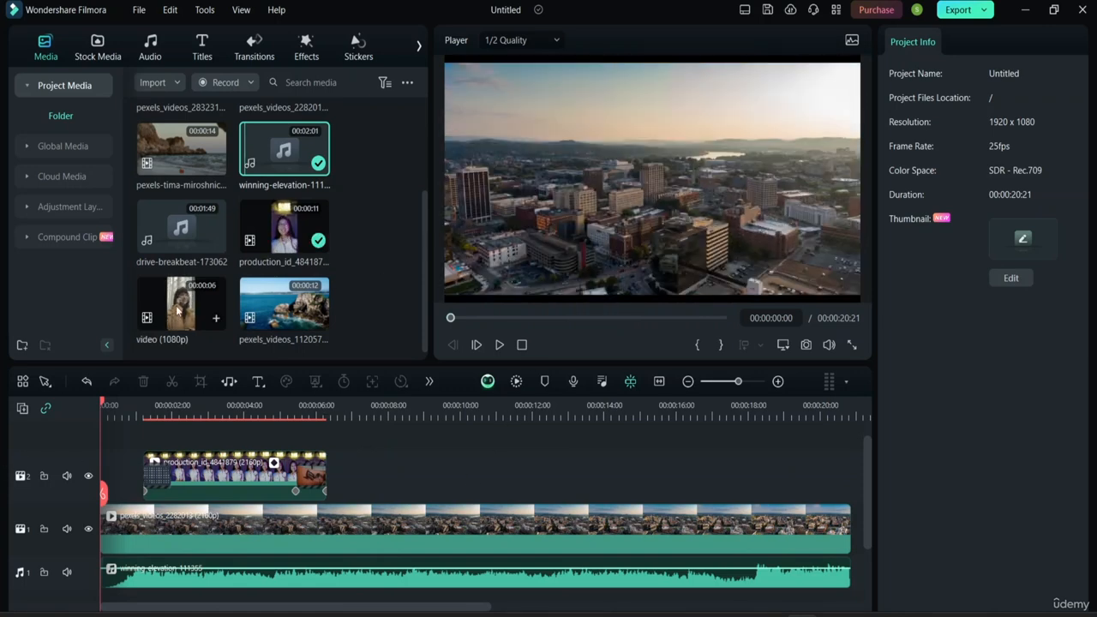
{"action": "left_click_drag", "start_coordinate": [178, 311], "coordinate": [518, 465]}
{"action": "left_click_drag", "start_coordinate": [745, 476], "coordinate": [666, 476]}
{"action": "left_click_drag", "start_coordinate": [515, 485], "coordinate": [545, 485]}
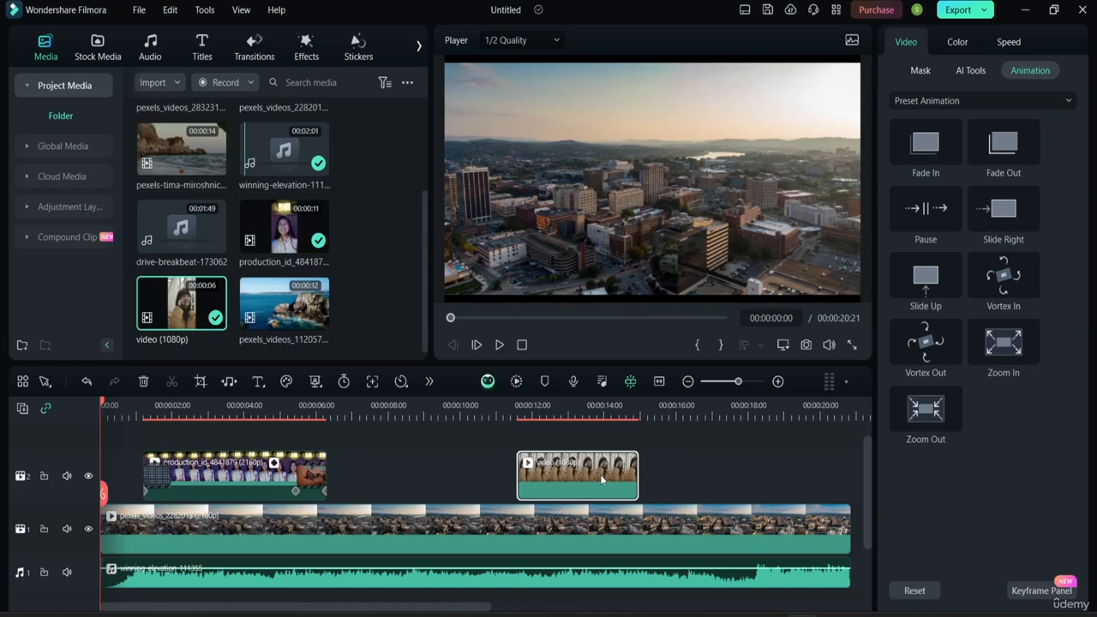
Scale the video (1080p) clip uniformly to 58%
{"action": "left_click", "coordinate": [600, 474]}
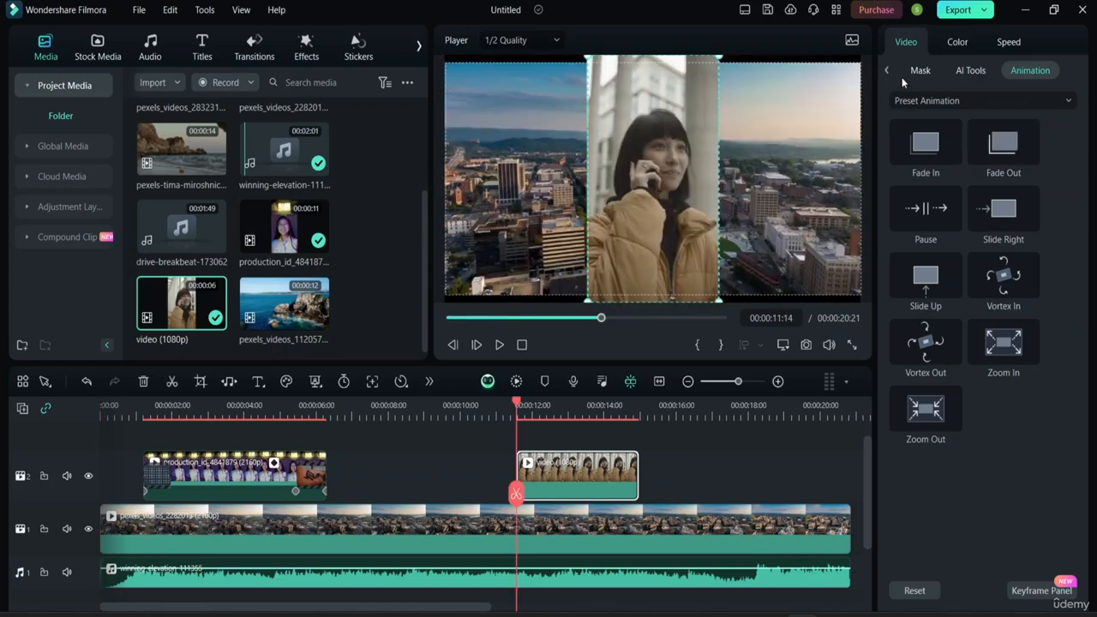
{"action": "left_click", "coordinate": [890, 70]}
{"action": "left_click", "coordinate": [906, 71]}
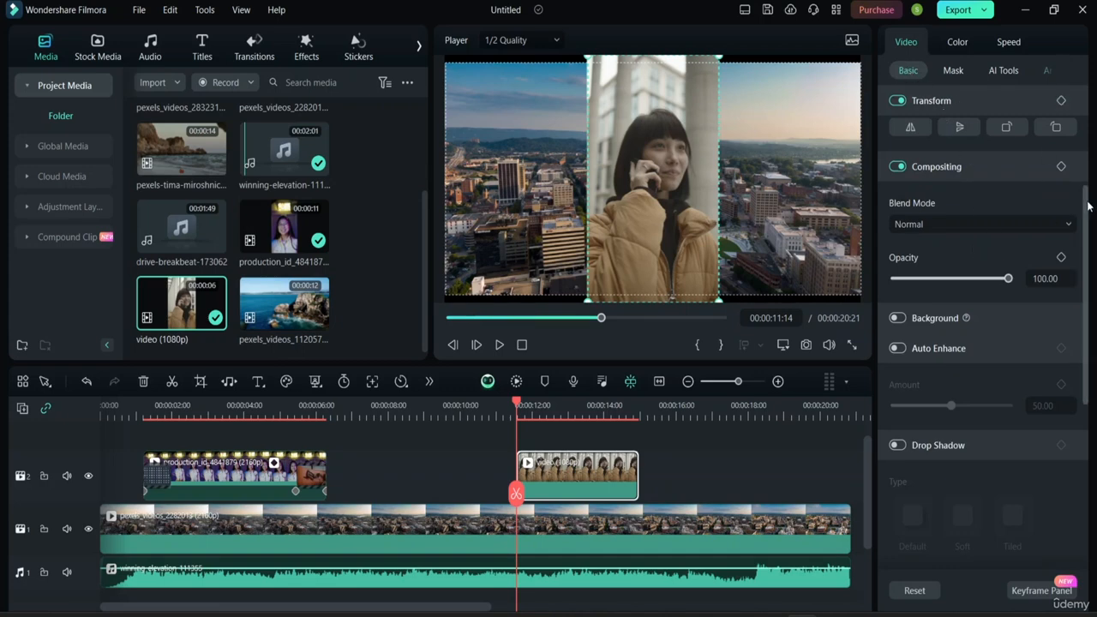
{"action": "scroll", "coordinate": [1082, 200], "scroll_direction": "up", "scroll_amount": 3}
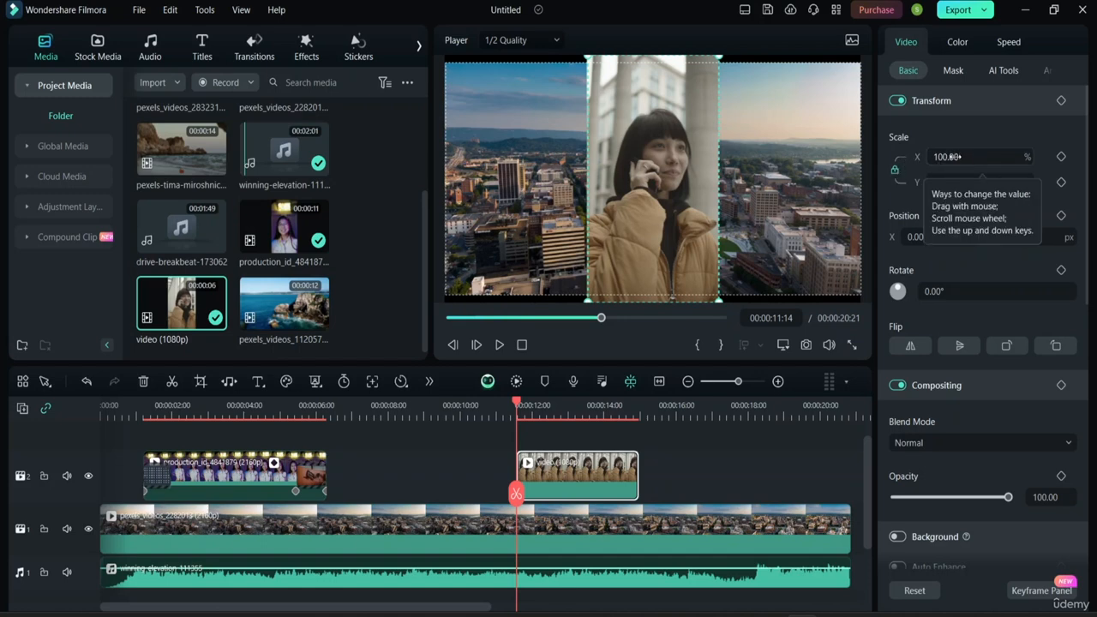
{"action": "left_click_drag", "start_coordinate": [949, 157], "coordinate": [913, 157]}
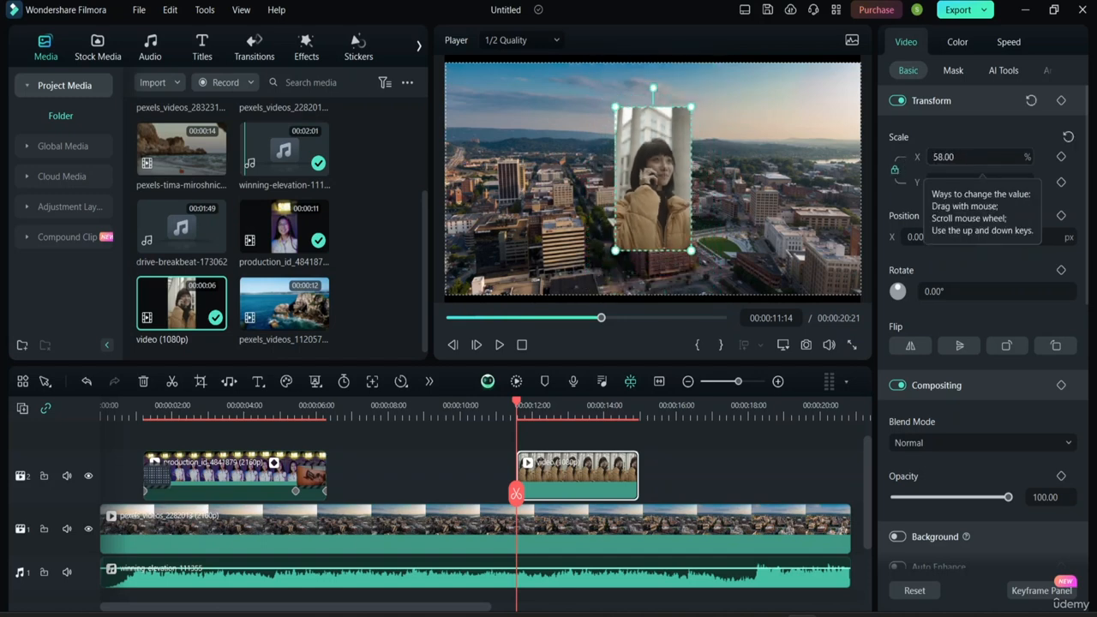
Move the video (1080p) clip to the lower right of the frame, at about X 718 px and Y -164 px
{"action": "left_click_drag", "start_coordinate": [645, 170], "coordinate": [807, 178]}
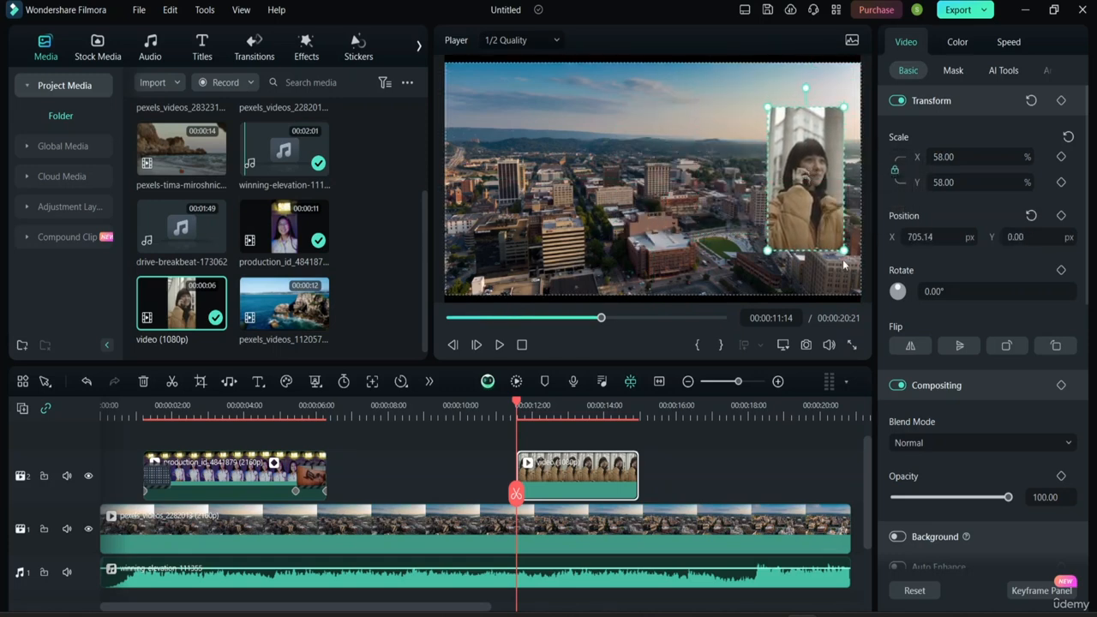
{"action": "left_click", "coordinate": [842, 283]}
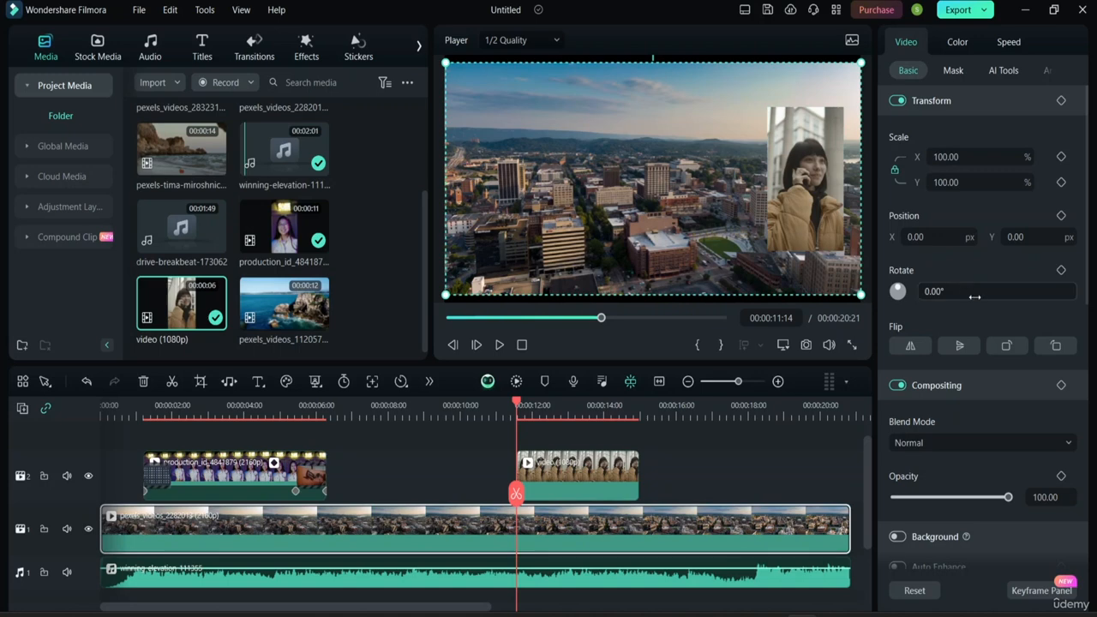
{"action": "left_click", "coordinate": [820, 186]}
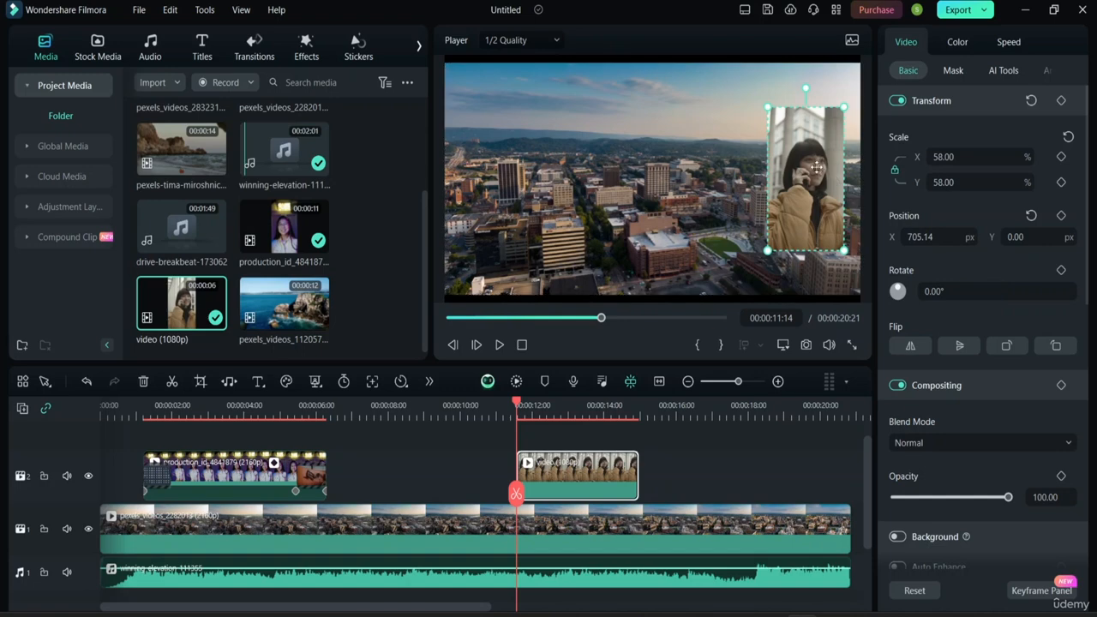
{"action": "left_click_drag", "start_coordinate": [816, 167], "coordinate": [817, 204]}
{"action": "left_click", "coordinate": [778, 115]}
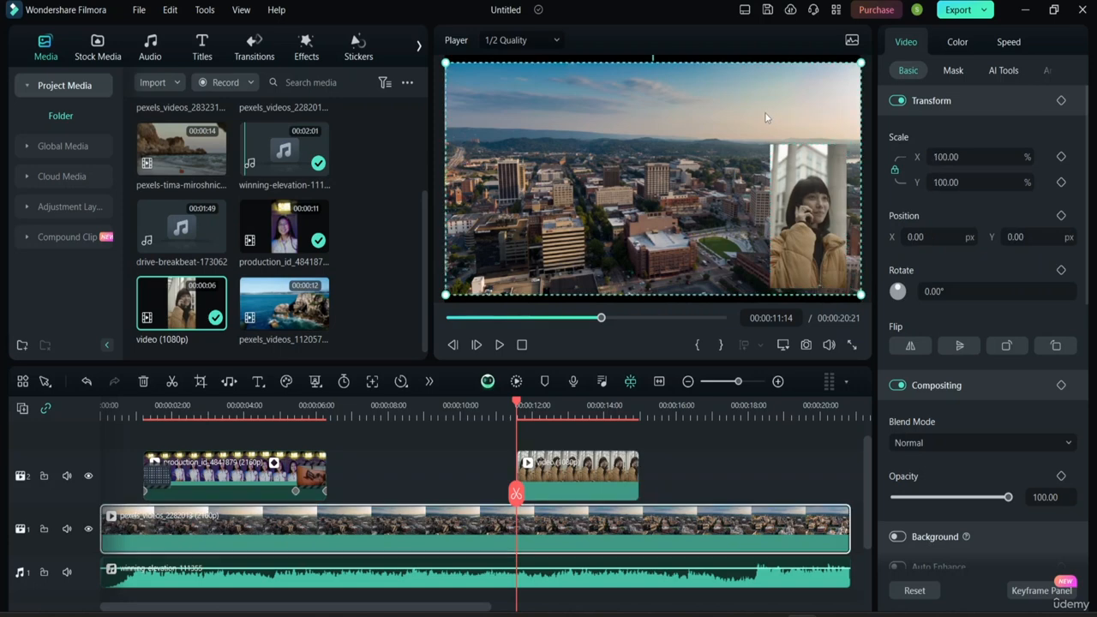
{"action": "left_click", "coordinate": [787, 464]}
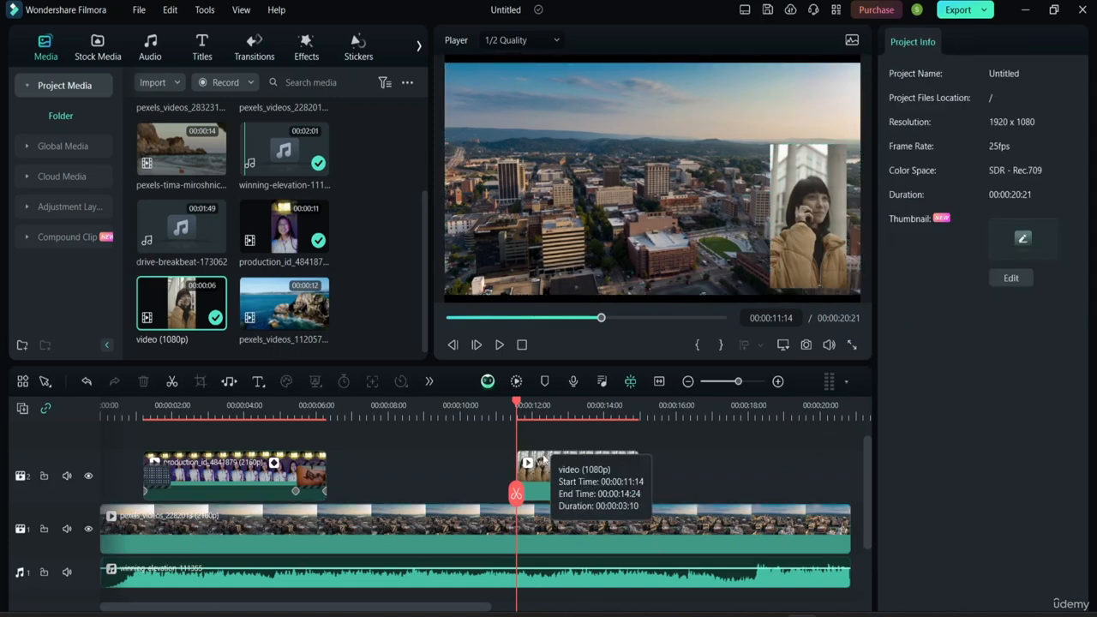
Try to add the Box Turn 1 transition to the start of the video (1080p) clip, and preview from about 00:00:10:05 to 00:00:12:13
{"action": "left_click", "coordinate": [248, 49]}
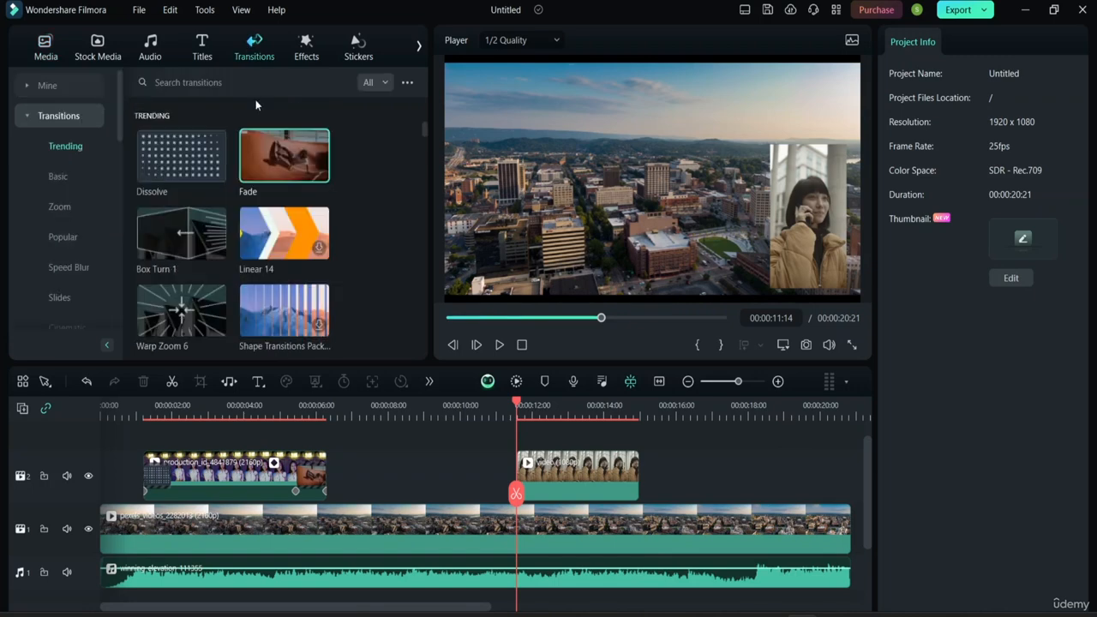
{"action": "left_click", "coordinate": [190, 236]}
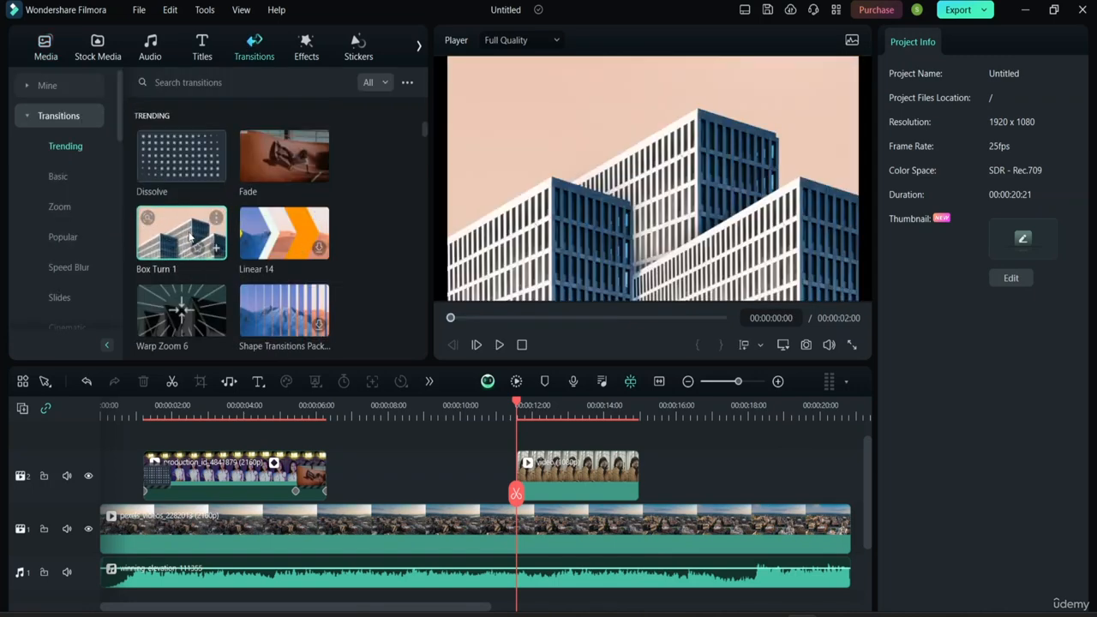
{"action": "left_click_drag", "start_coordinate": [190, 236], "coordinate": [522, 485]}
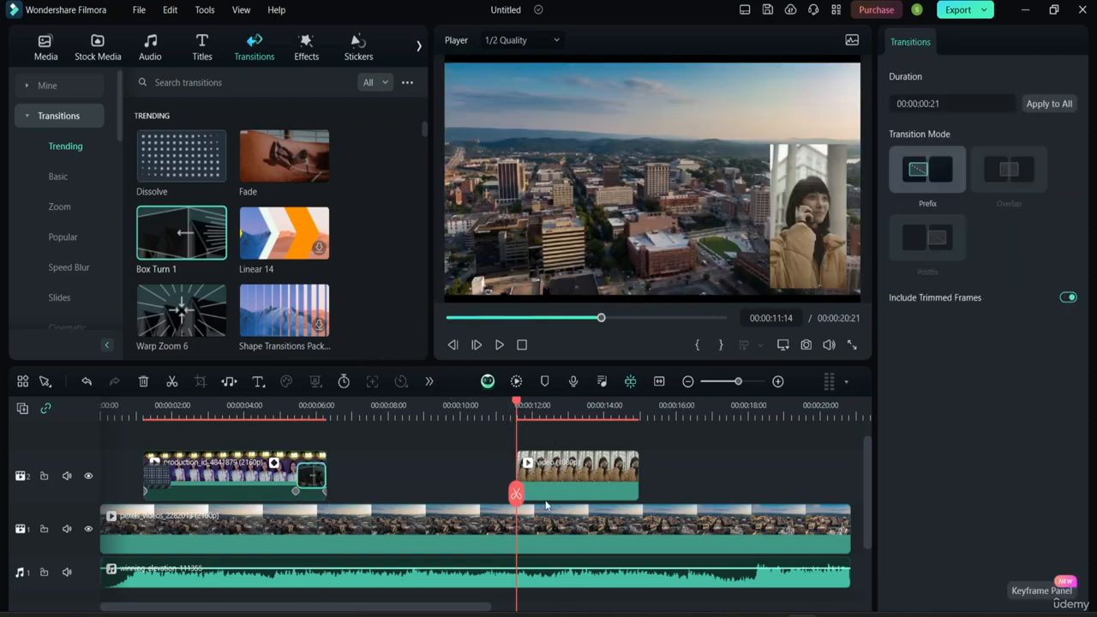
{"action": "left_click_drag", "start_coordinate": [519, 403], "coordinate": [467, 403]}
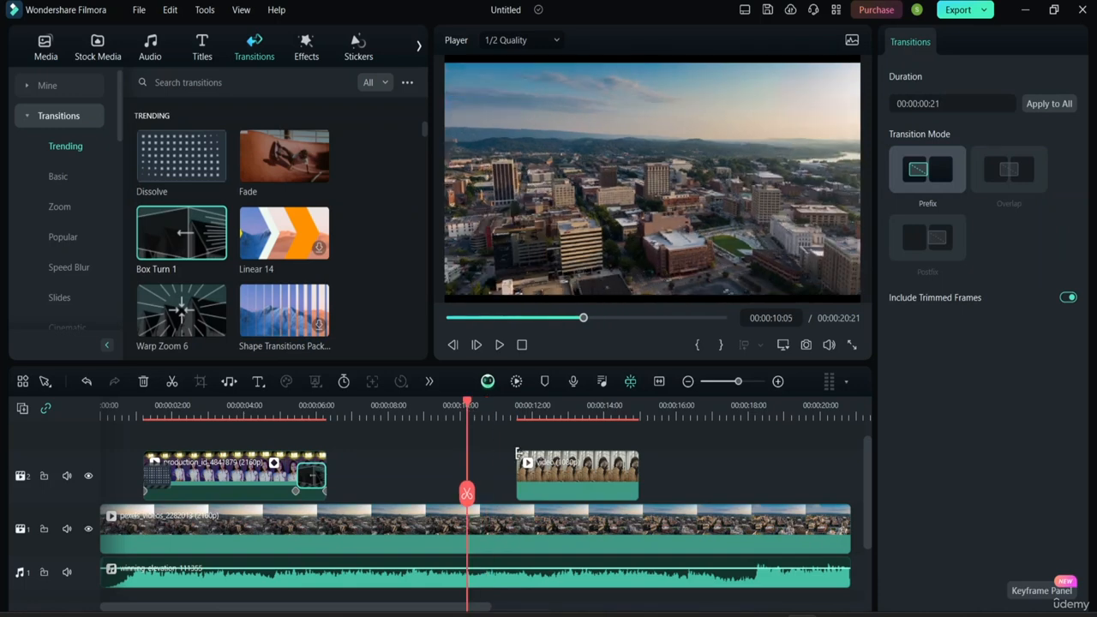
{"action": "mouse_move", "coordinate": [185, 224]}
{"action": "key", "text": "space"}
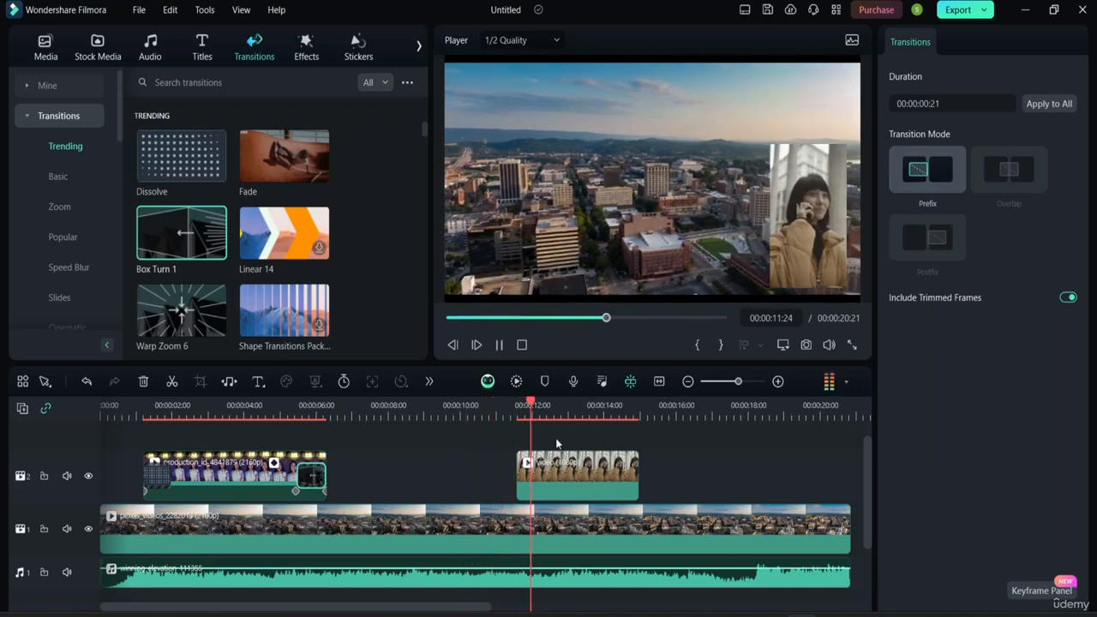
{"action": "key", "text": "space"}
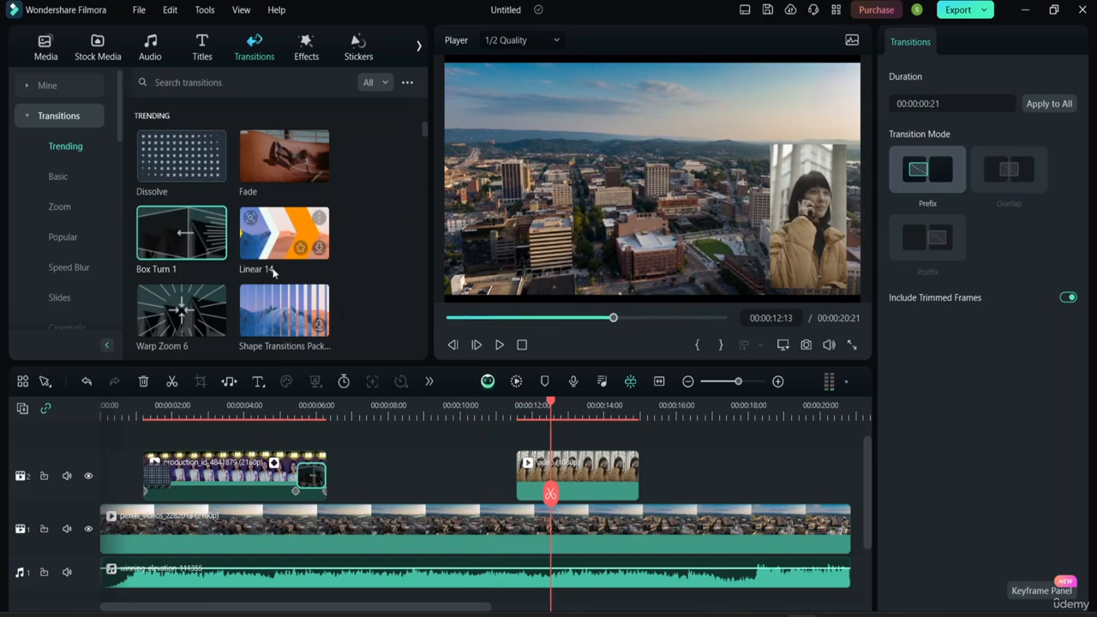
Add the Box Turn 1 transition to the start of the video (1080p) clip with a duration of 00:00:00:20, and preview it
{"action": "left_click_drag", "start_coordinate": [182, 233], "coordinate": [526, 483]}
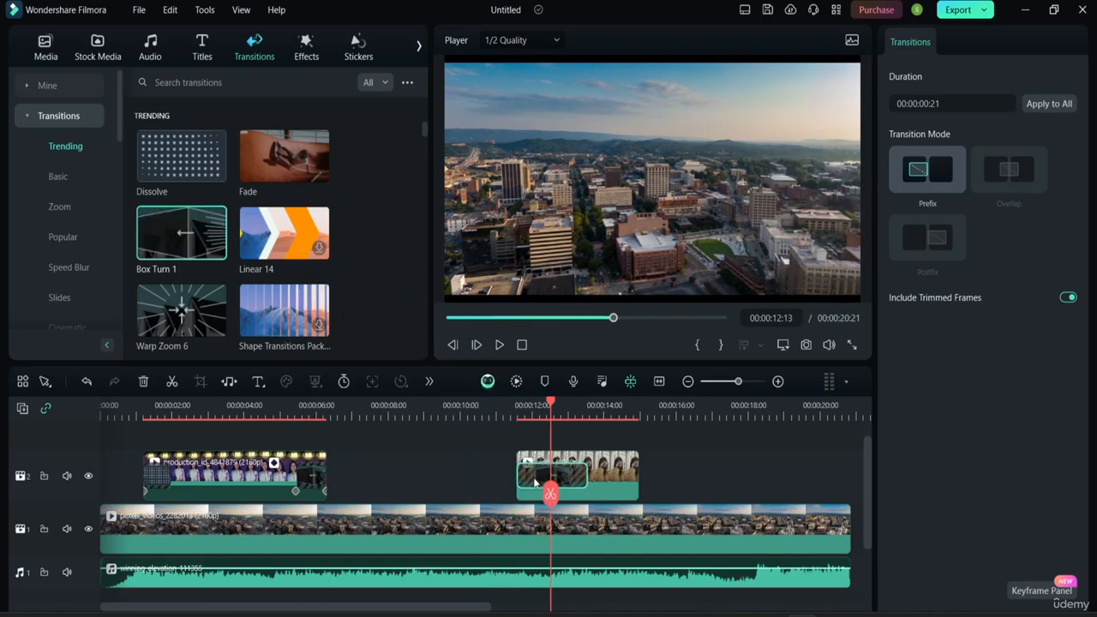
{"action": "left_click_drag", "start_coordinate": [590, 477], "coordinate": [545, 469]}
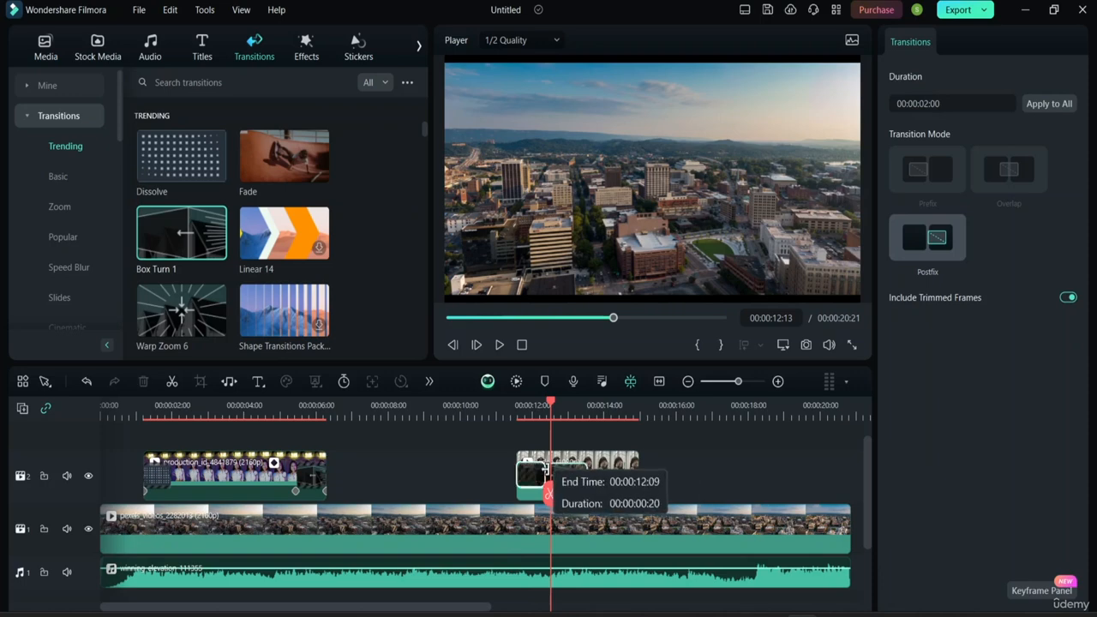
{"action": "left_click_drag", "start_coordinate": [551, 402], "coordinate": [514, 404]}
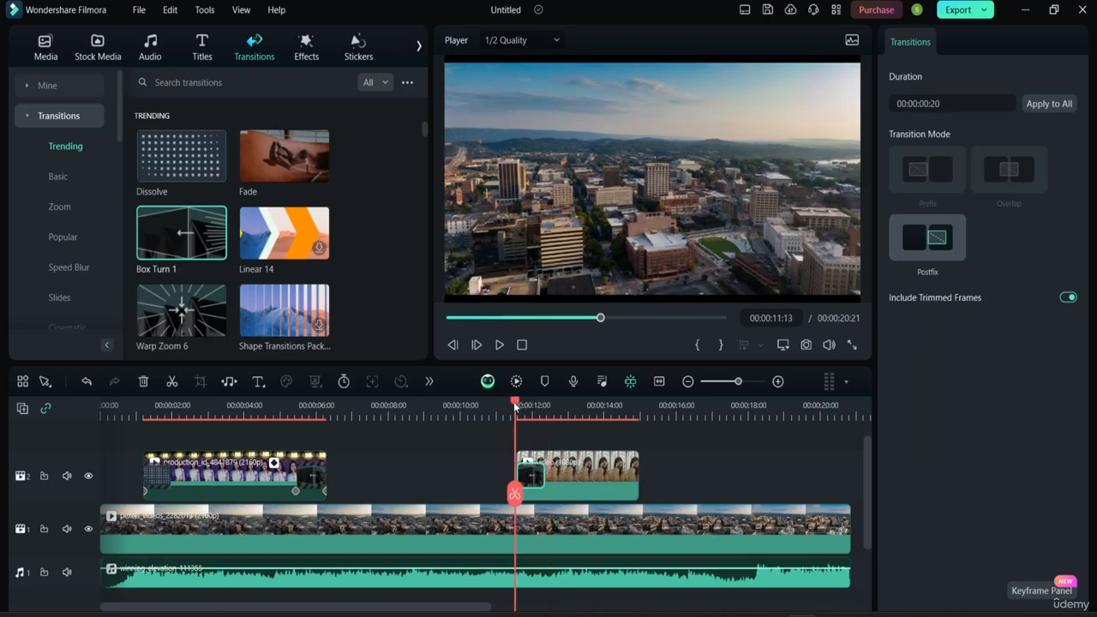
{"action": "key", "text": "space"}
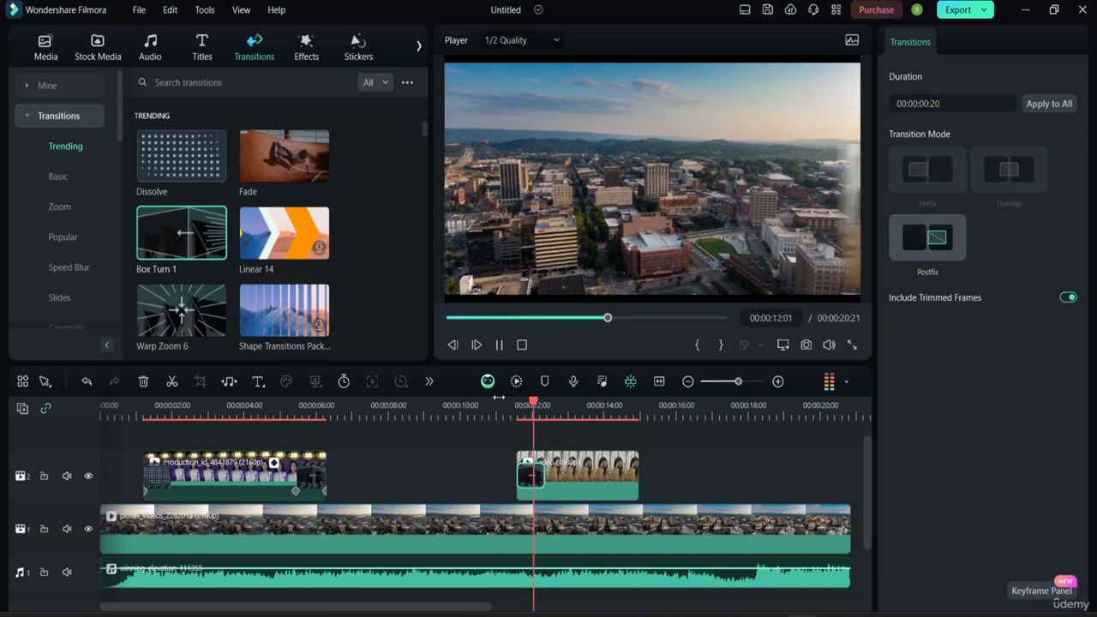
{"action": "left_click", "coordinate": [498, 400]}
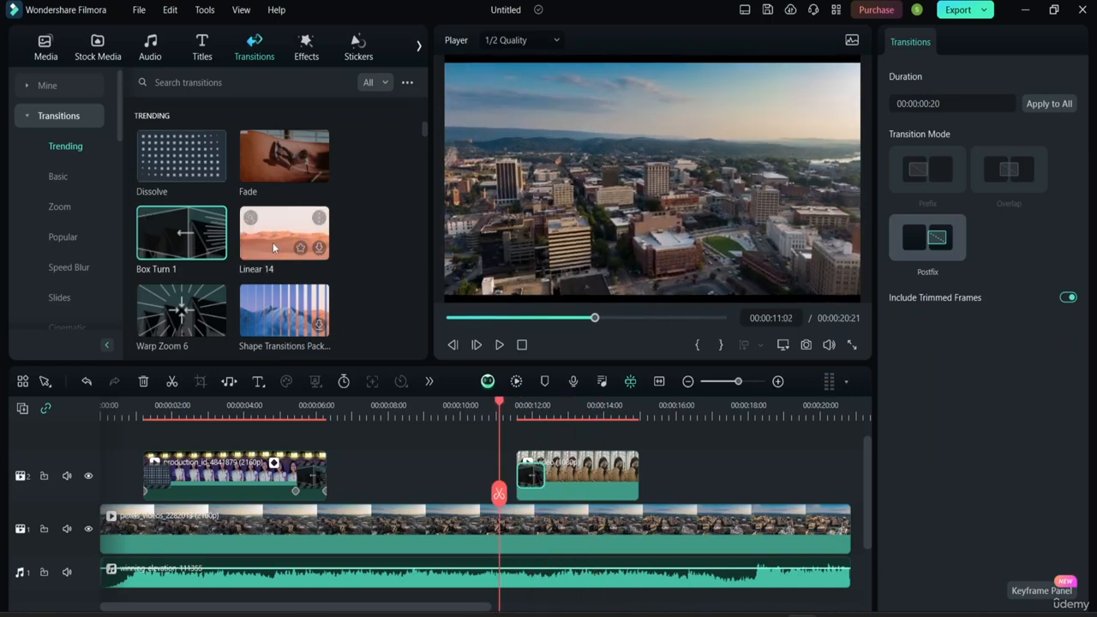
Add the Linear 14 transition to the end of the video (1080p) clip with a duration of 00:00:00:22, and preview up to 00:00:15:17
{"action": "left_click_drag", "start_coordinate": [273, 247], "coordinate": [599, 494]}
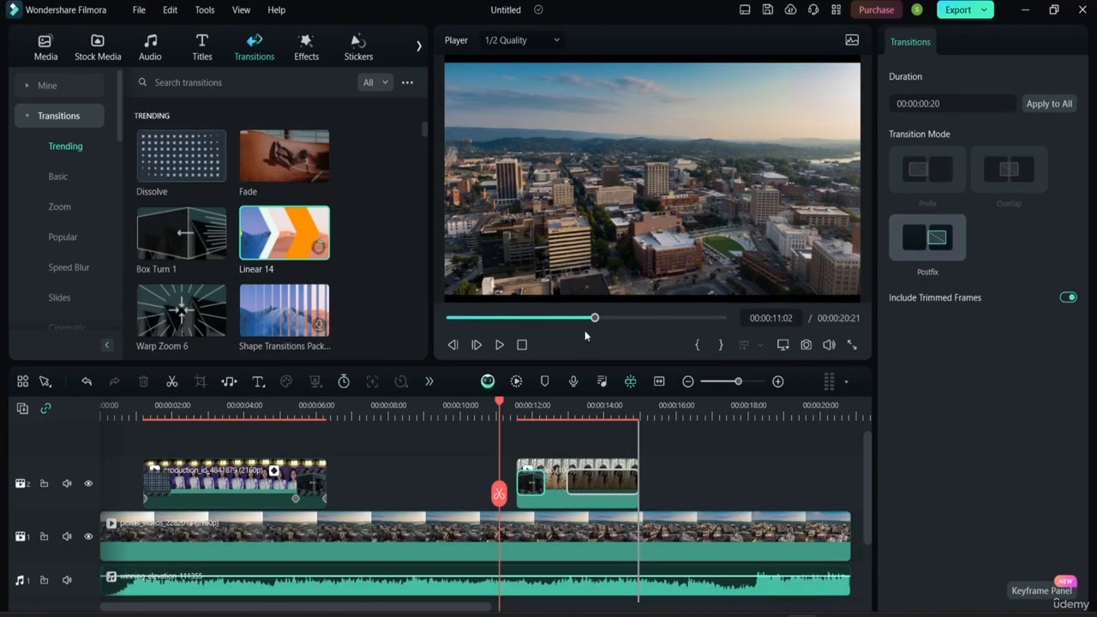
{"action": "left_click_drag", "start_coordinate": [567, 484], "coordinate": [607, 484]}
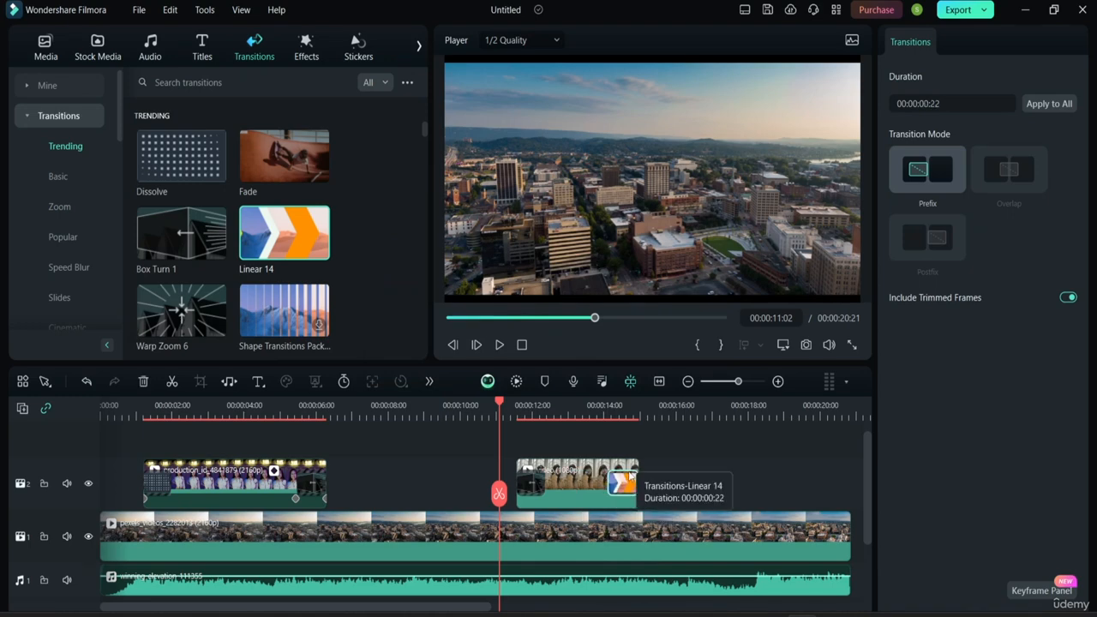
{"action": "key", "text": "space"}
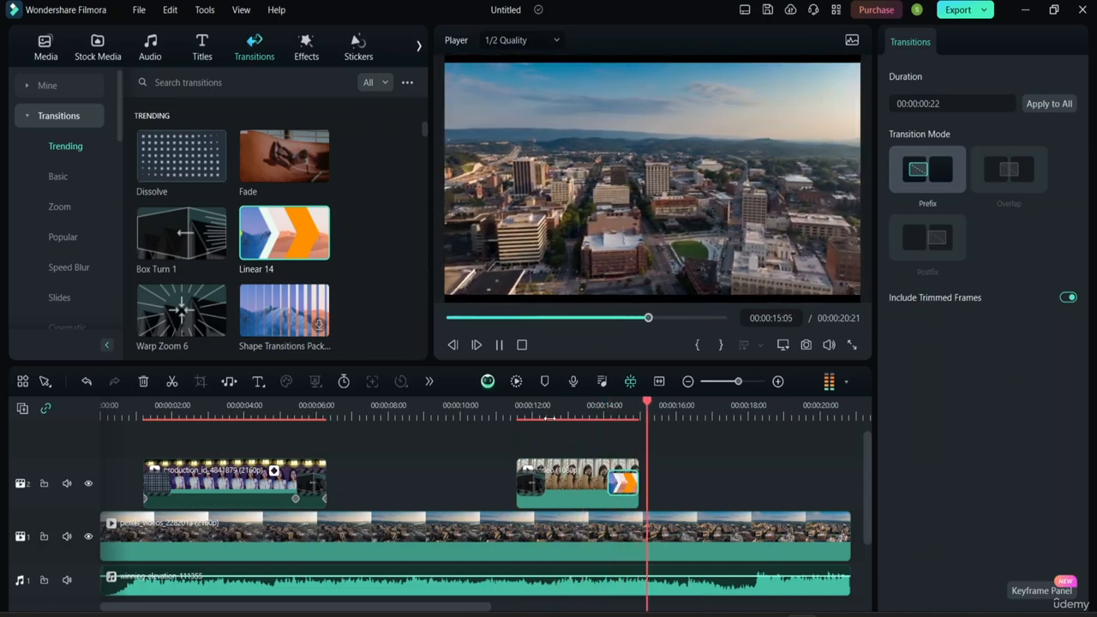
{"action": "key", "text": "space"}
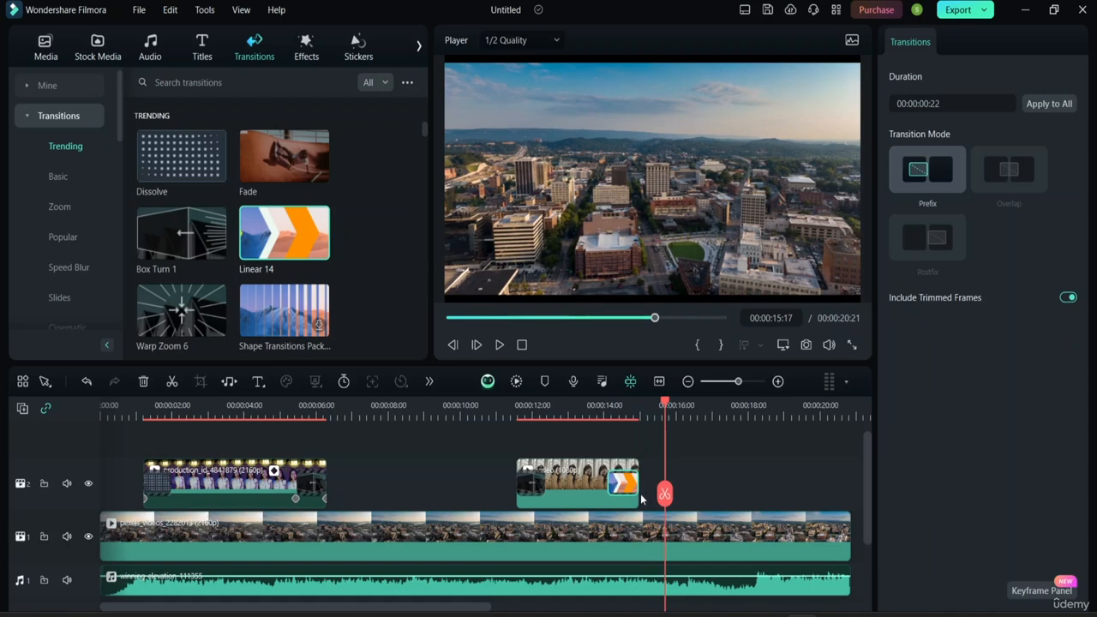
Try the Cyberpunk 1 LUT on the video (1080p) clip and view the frame at 00:00:13:17
{"action": "left_click", "coordinate": [591, 487]}
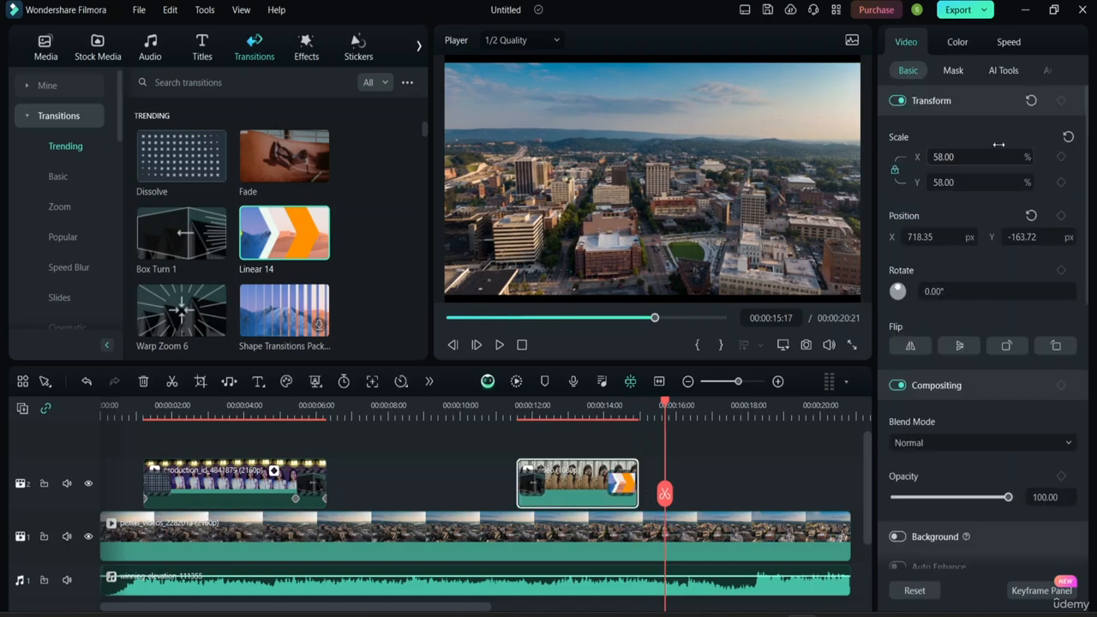
{"action": "left_click", "coordinate": [957, 47]}
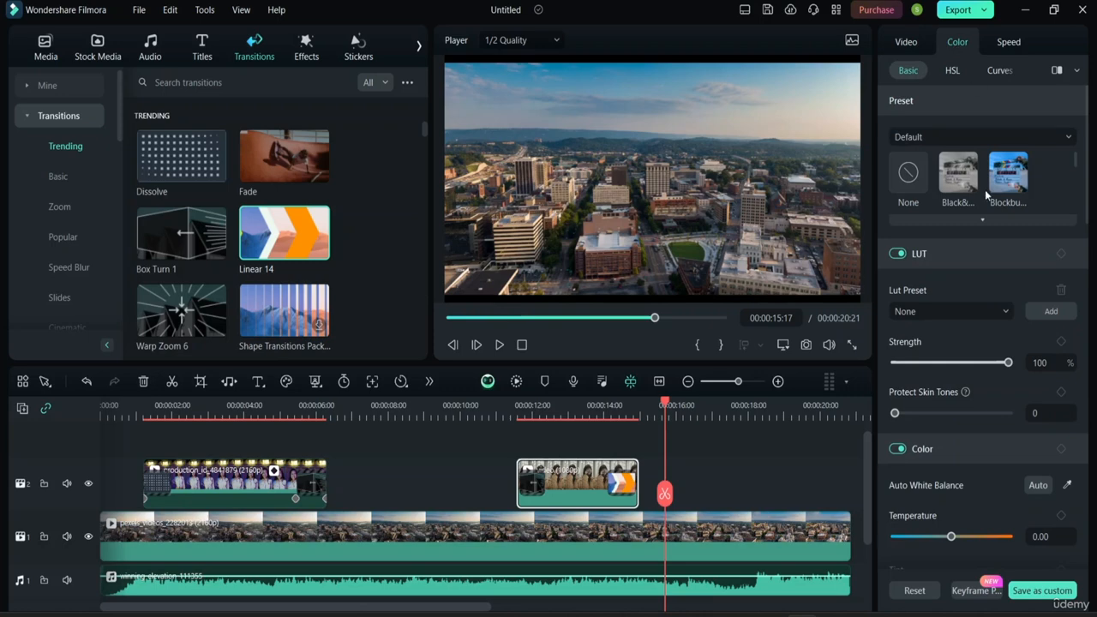
{"action": "left_click", "coordinate": [998, 312]}
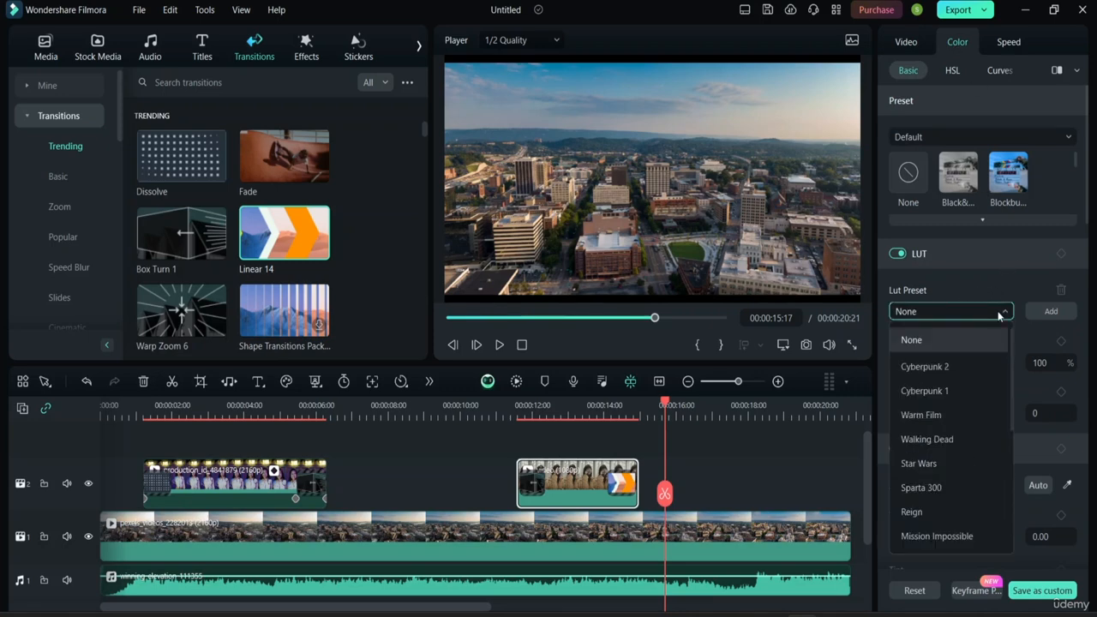
{"action": "left_click", "coordinate": [952, 390]}
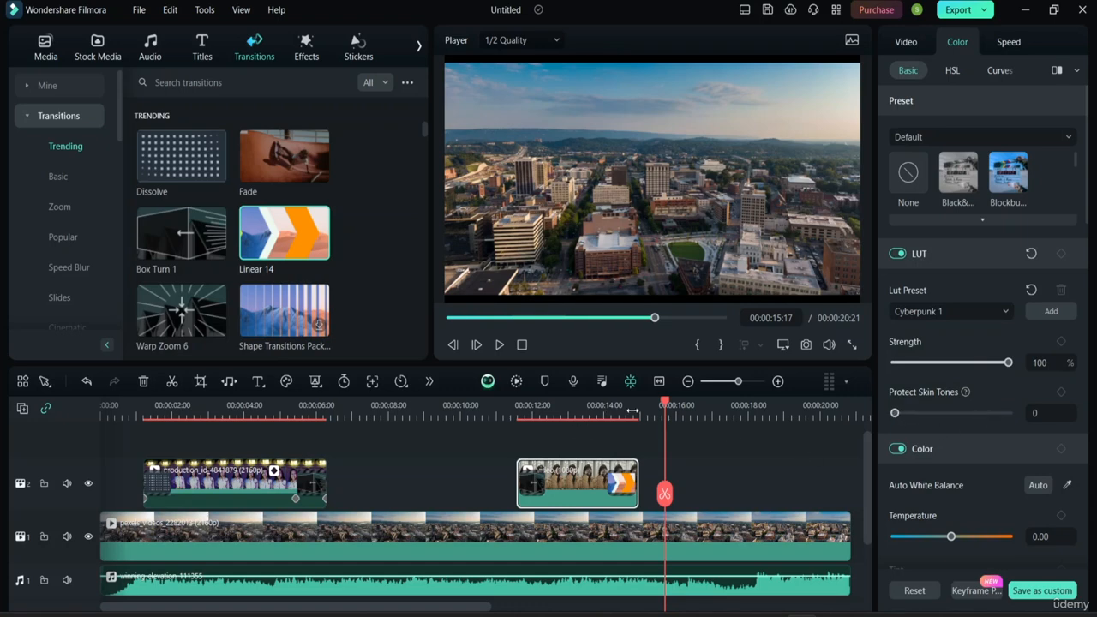
{"action": "left_click_drag", "start_coordinate": [665, 403], "coordinate": [592, 403]}
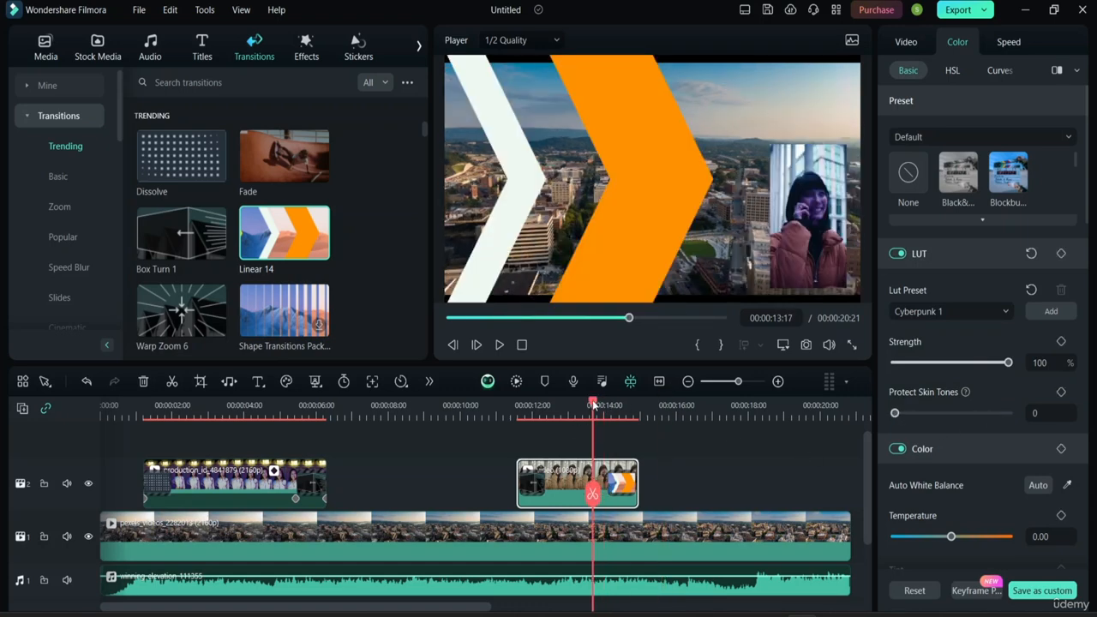
Set the video (1080p) clip's LUT preset to Cyberpunk 2 with a strength of 75%
{"action": "left_click", "coordinate": [975, 312]}
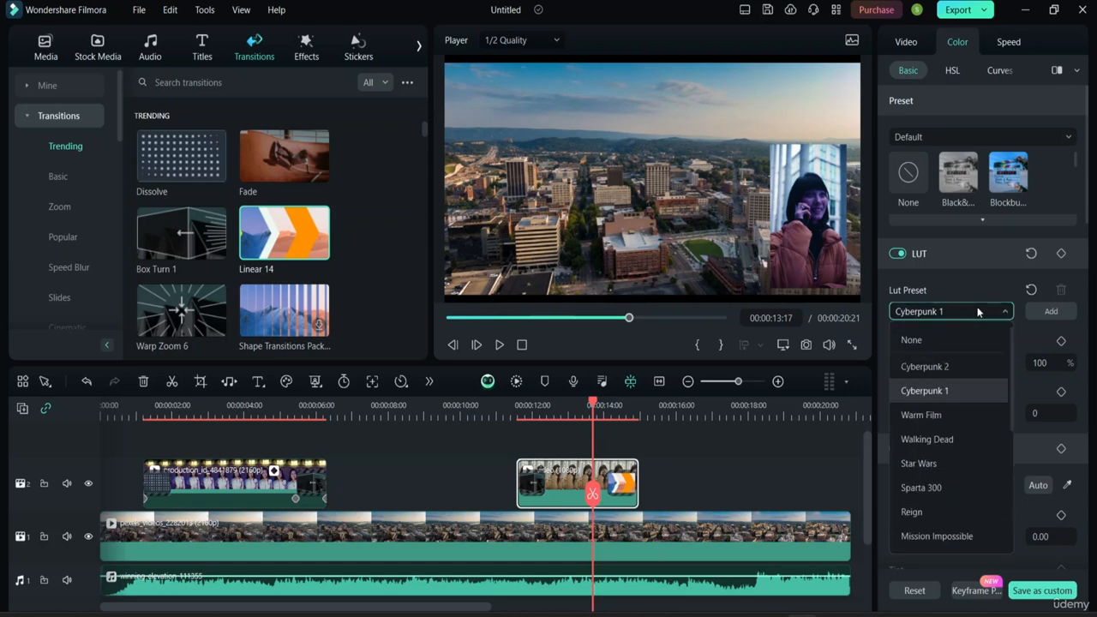
{"action": "left_click", "coordinate": [934, 365]}
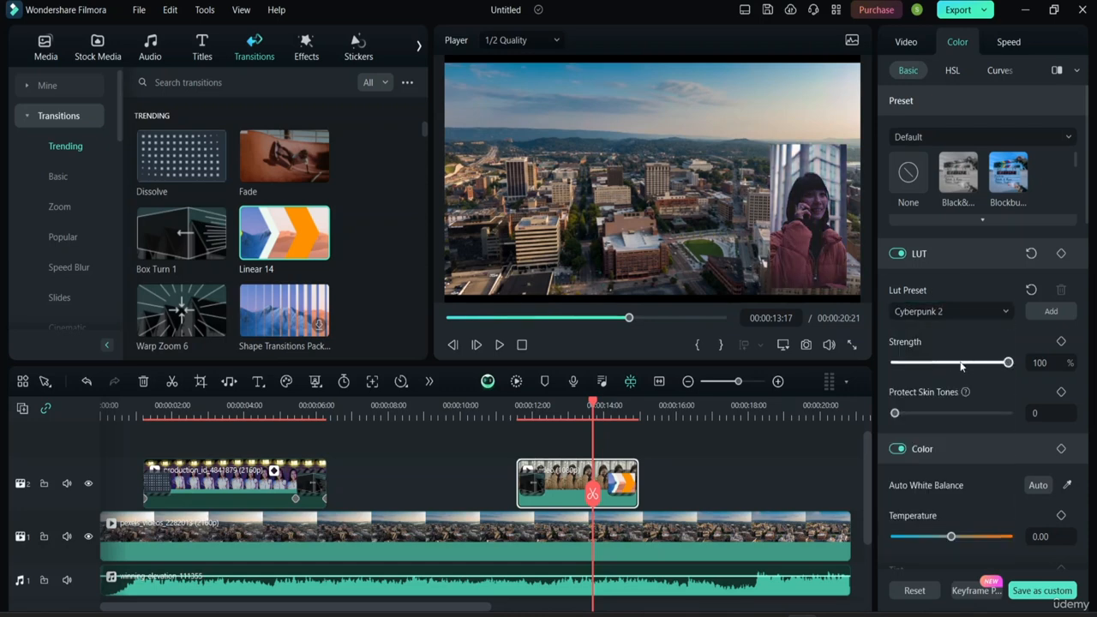
{"action": "left_click_drag", "start_coordinate": [1009, 363], "coordinate": [981, 363]}
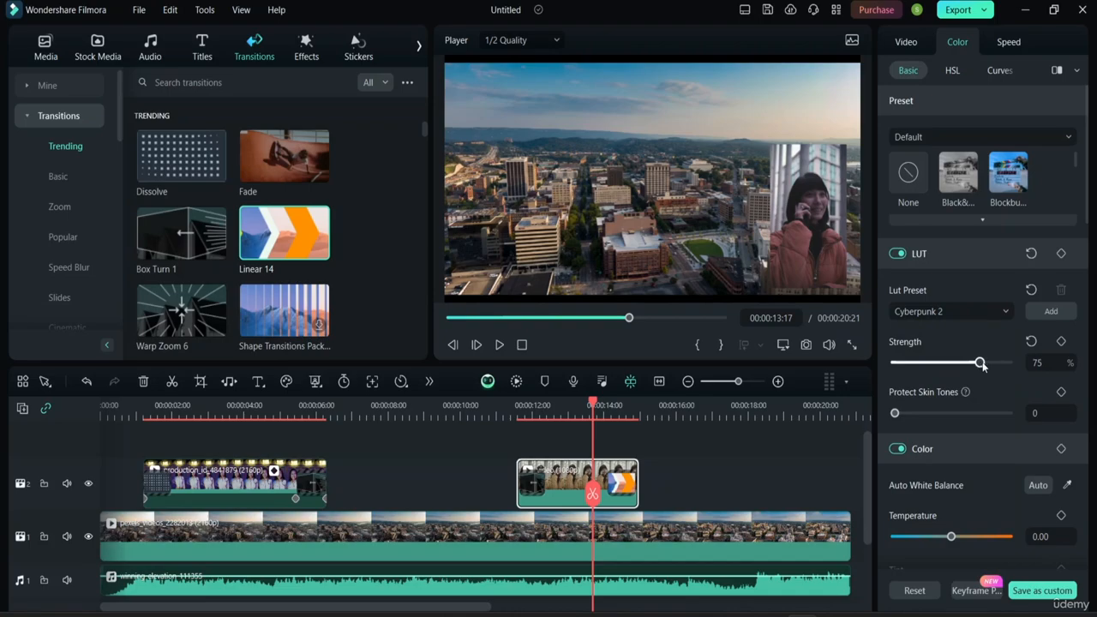
Set Protect Skin Tones to 21 for the video (1080p) clip, compare it before and after, and deselect the clip
{"action": "left_click", "coordinate": [897, 415]}
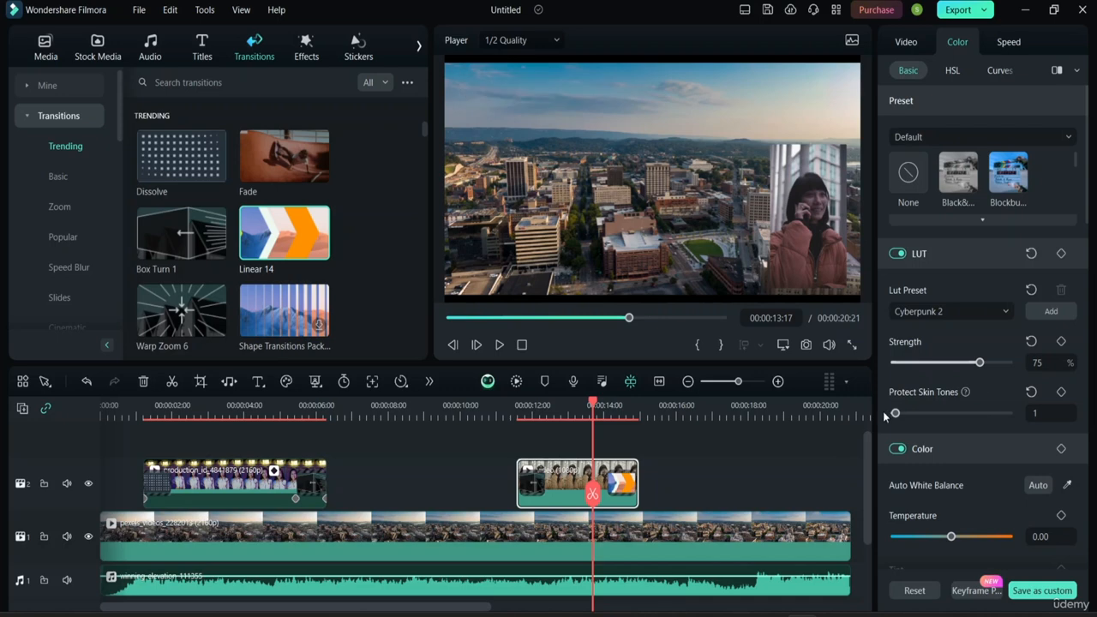
{"action": "left_click_drag", "start_coordinate": [895, 415], "coordinate": [918, 414]}
{"action": "left_click", "coordinate": [1056, 71]}
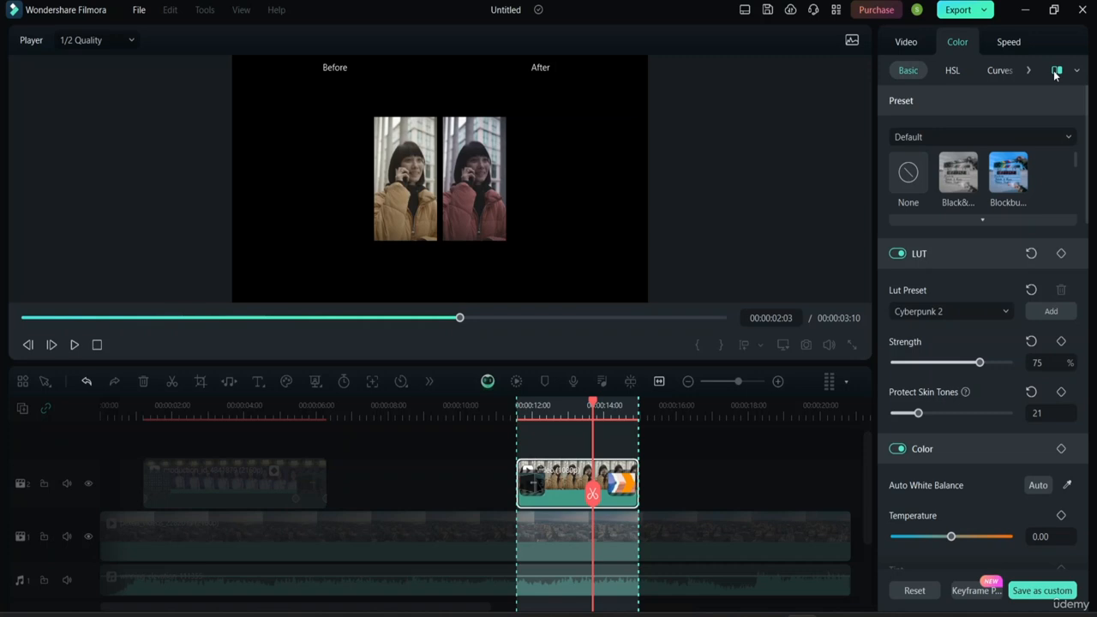
{"action": "left_click", "coordinate": [1056, 71]}
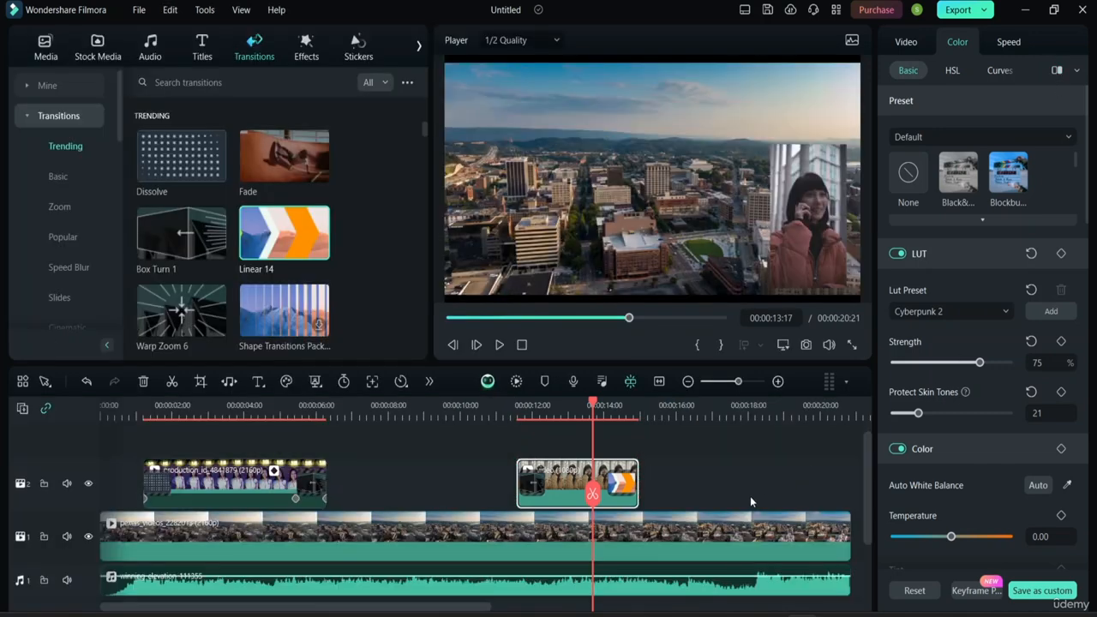
{"action": "left_click", "coordinate": [751, 482]}
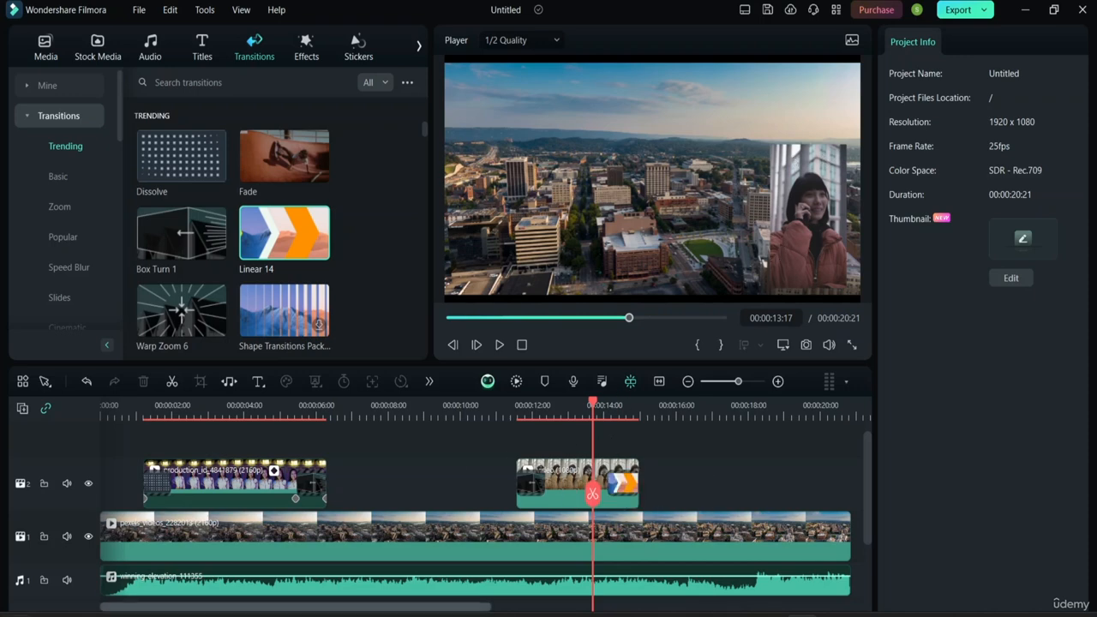
{"action": "left_click", "coordinate": [23, 409]}
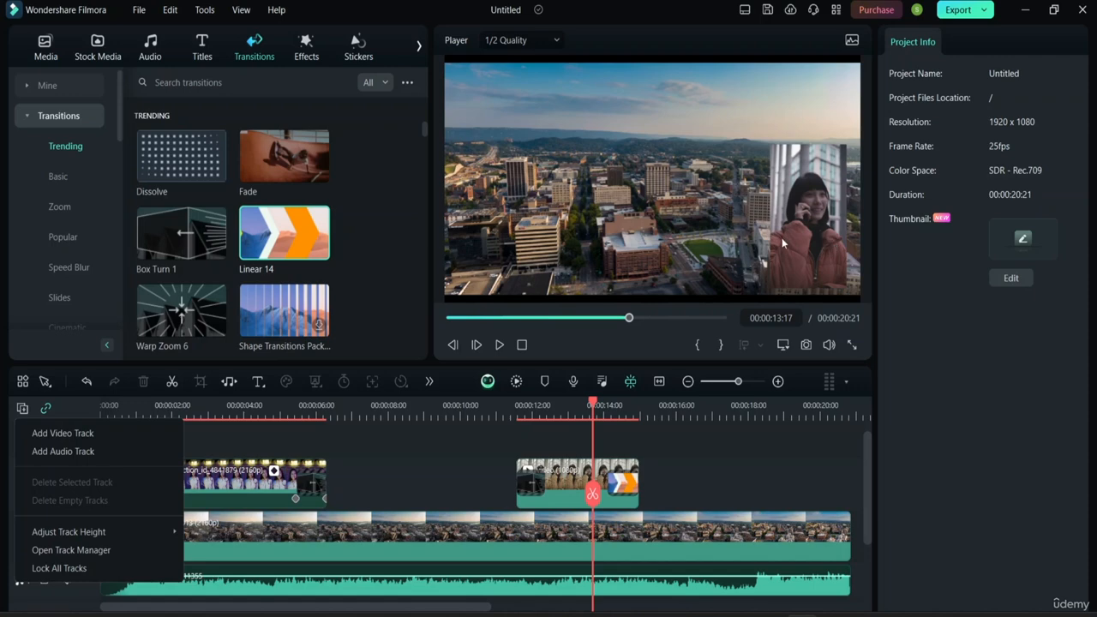
{"action": "left_click", "coordinate": [421, 461]}
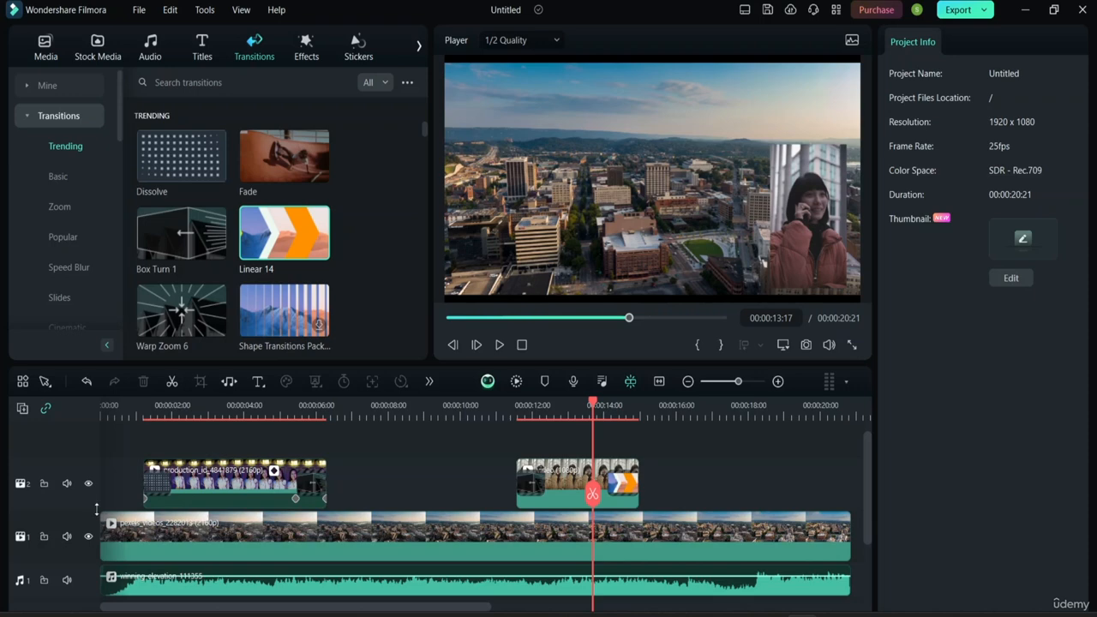
{"action": "left_click_drag", "start_coordinate": [181, 233], "coordinate": [307, 484]}
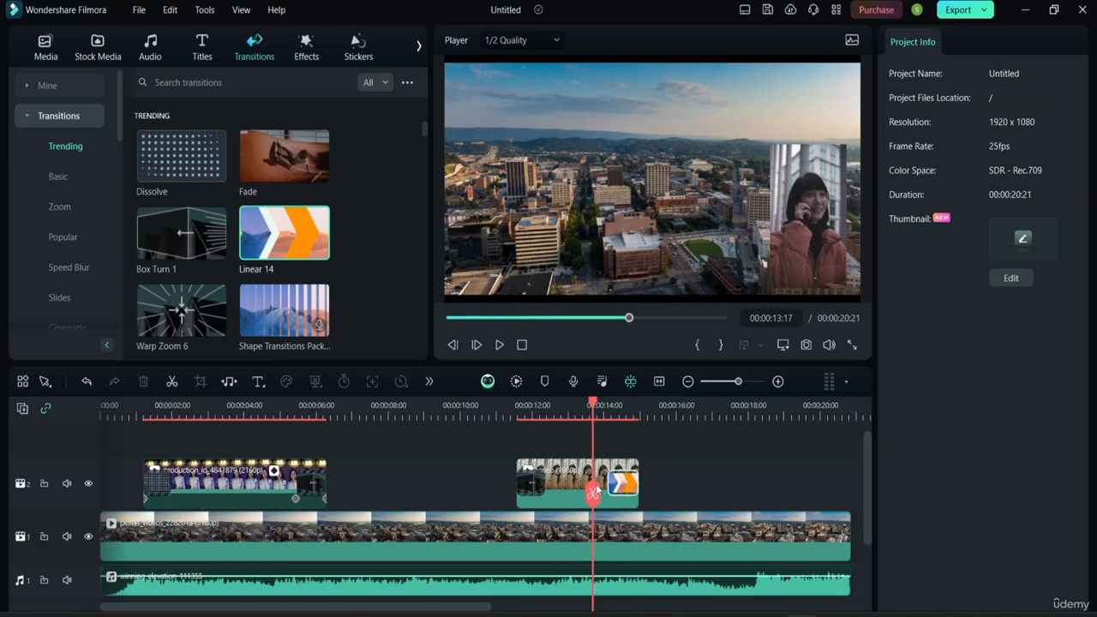